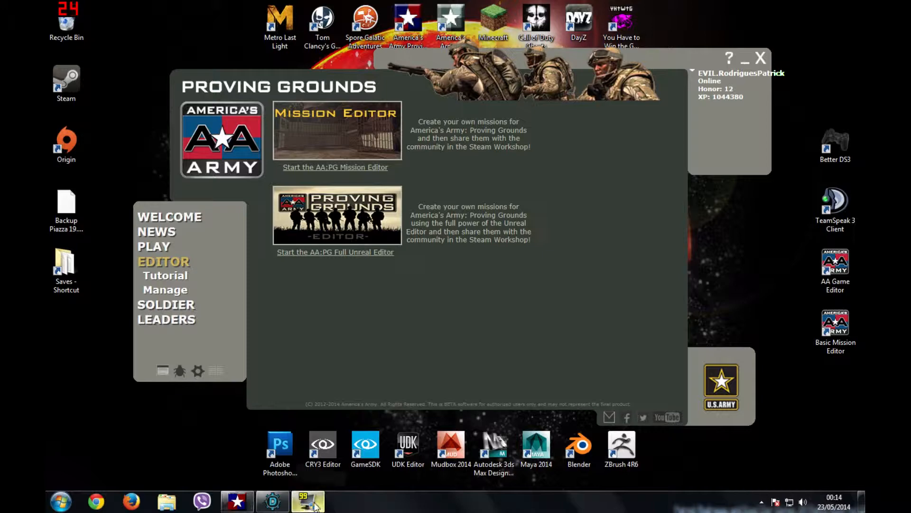
Step: Bring Unreal Editor in front of the FRAPS window and look toward the room's ceiling corner
click(273, 501)
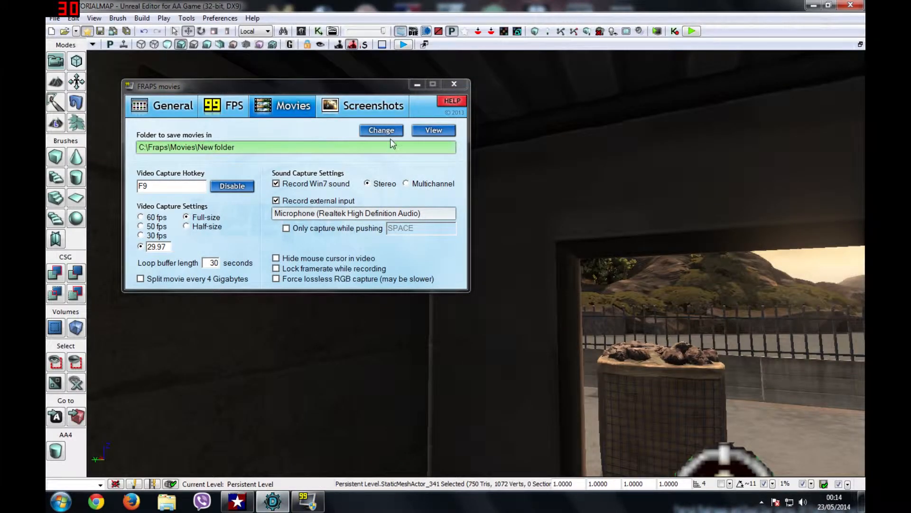
mouse_move(522, 200)
right_down()
mouse_move(570, 209)
mouse_move(574, 228)
mouse_move(541, 222)
mouse_move(584, 228)
mouse_move(560, 223)
mouse_move(546, 232)
mouse_move(555, 237)
mouse_move(575, 237)
mouse_move(550, 235)
mouse_move(555, 228)
mouse_move(537, 204)
mouse_move(505, 206)
right_up()
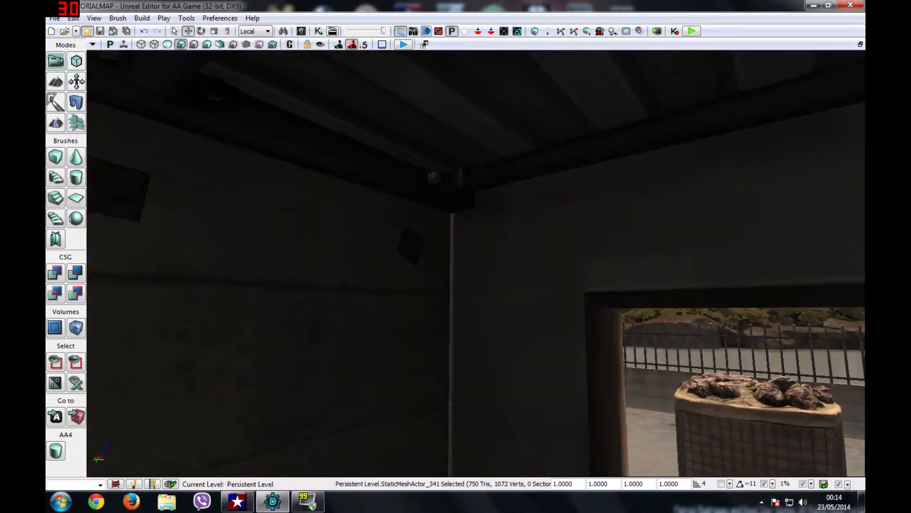
Step: Filter the Content Browser packages for 'secu' and show the Security_Camera package's 13 camera assets
click(302, 32)
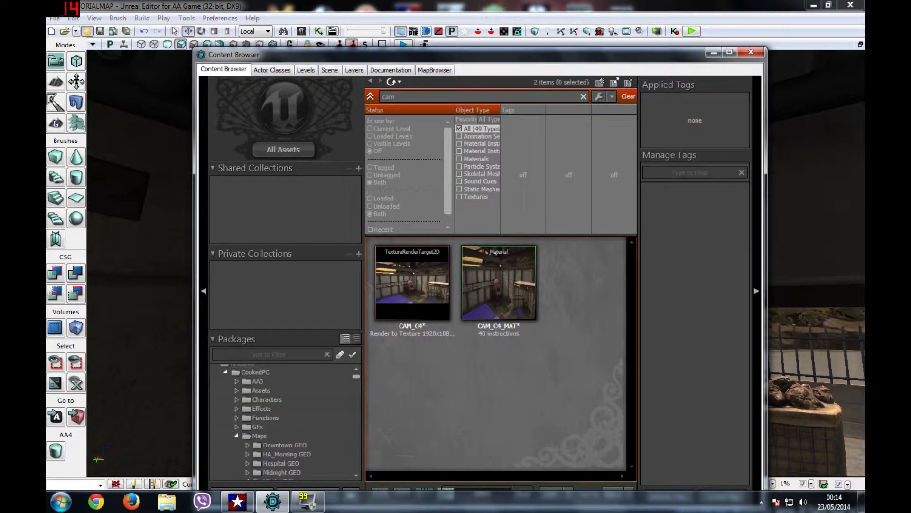
text(secu)
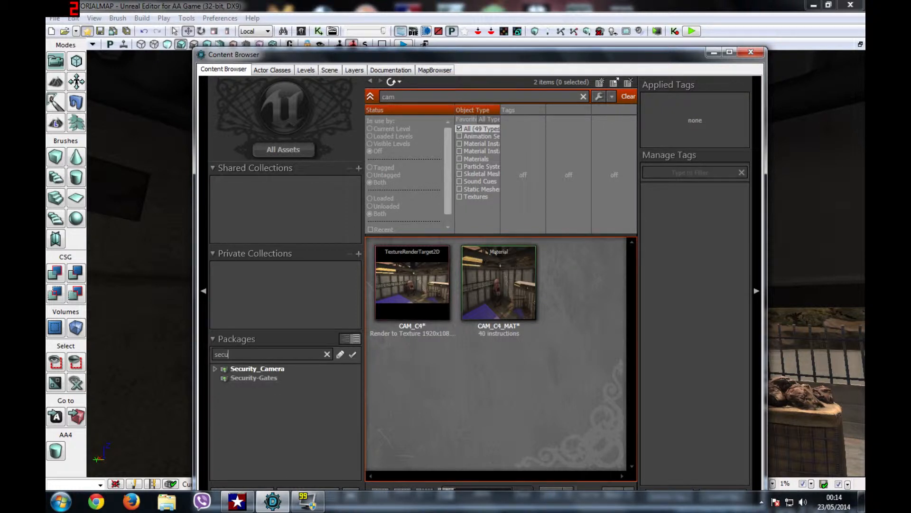
click(249, 370)
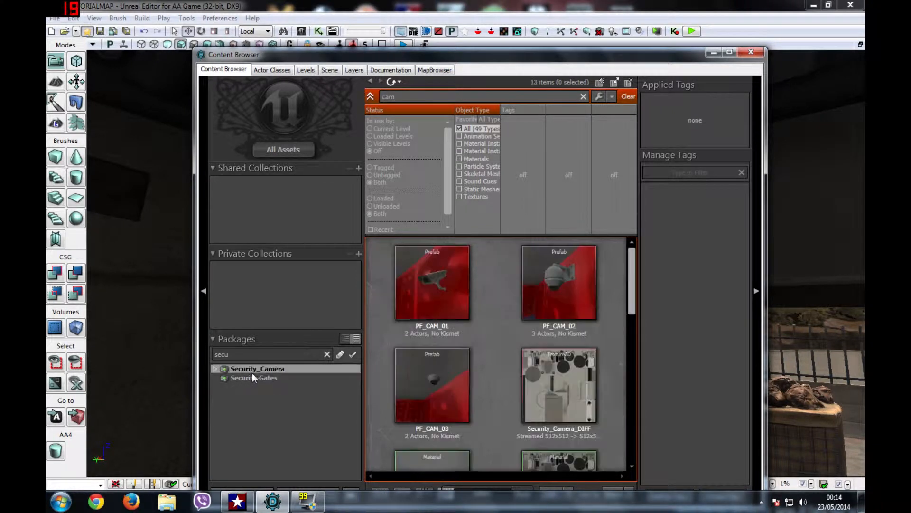
right_click(292, 372)
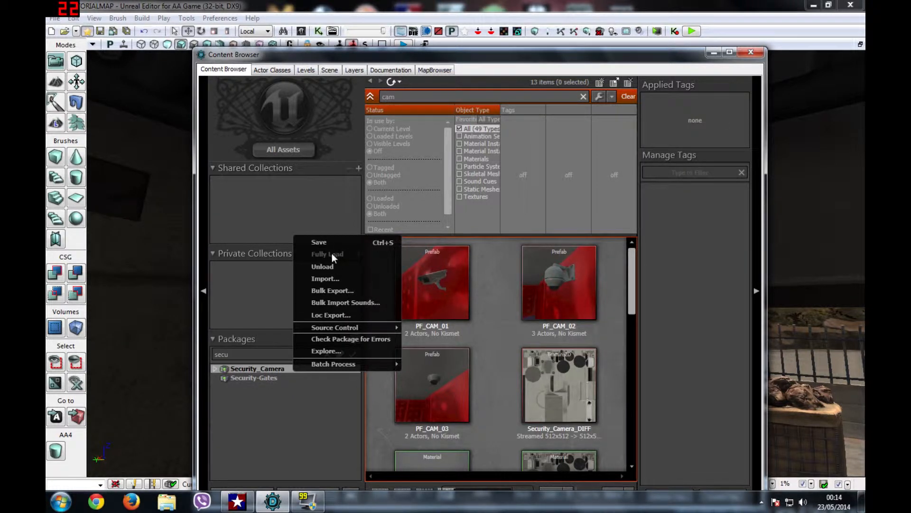
click(382, 409)
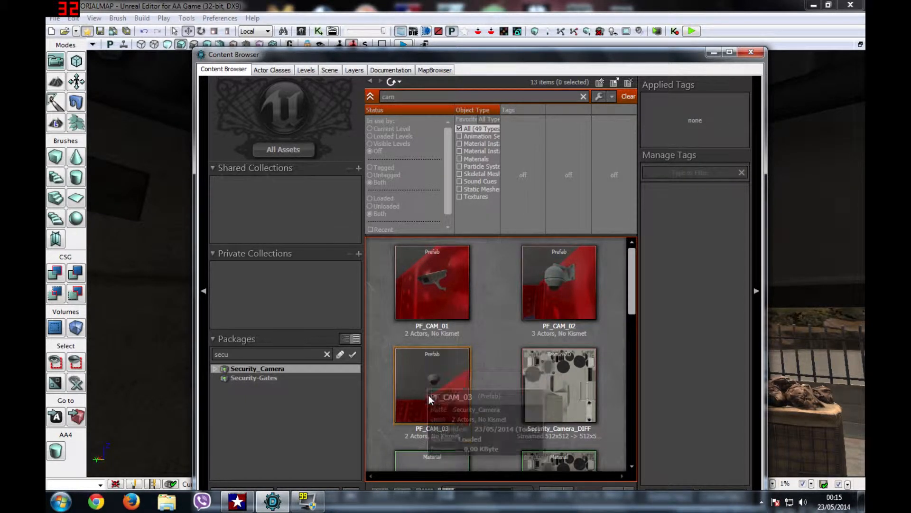
Step: Drag the PF_CAM_01 prefab onto the room wall near the ceiling
click(433, 306)
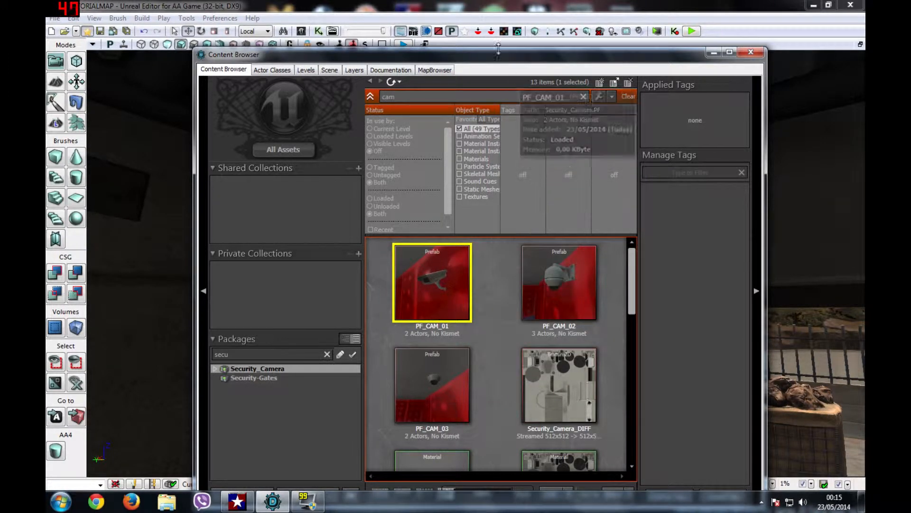
drag(500, 58, 829, 48)
right_drag(479, 197, 761, 280)
drag(763, 280, 343, 219)
drag(814, 49, 283, 161)
click(511, 155)
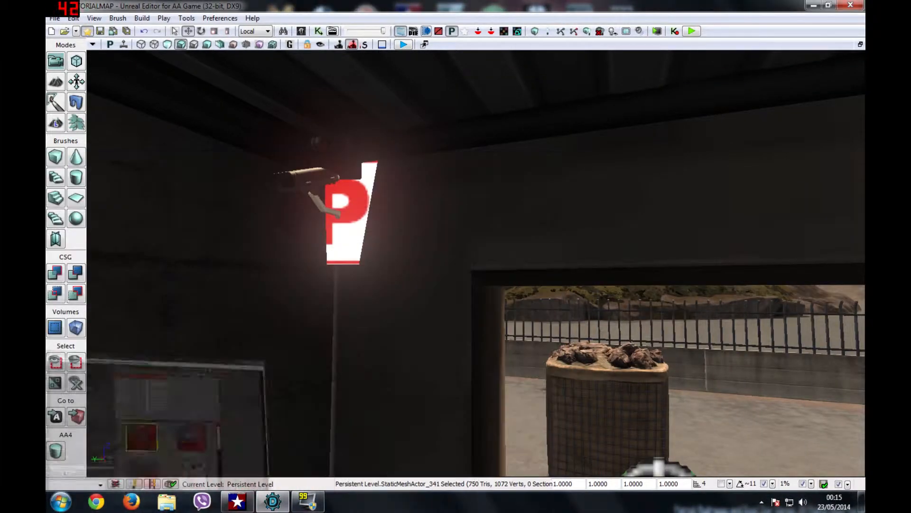
Step: Rotate the camera prefab 45 degrees around its vertical axis and tilt it downward
key(space)
click(343, 213)
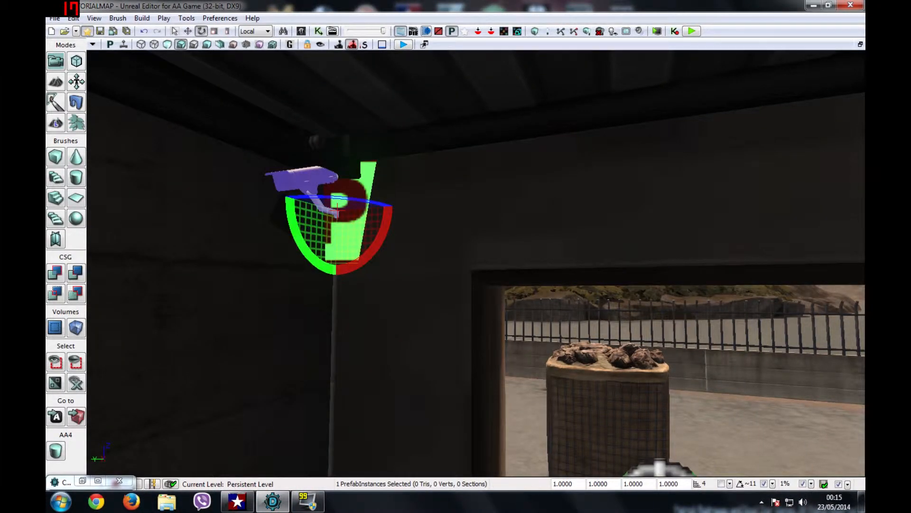
key(space)
key(space)
mouse_move(326, 194)
mouse_down()
mouse_move(342, 201)
mouse_move(313, 204)
mouse_up()
right_drag(313, 204, 235, 237)
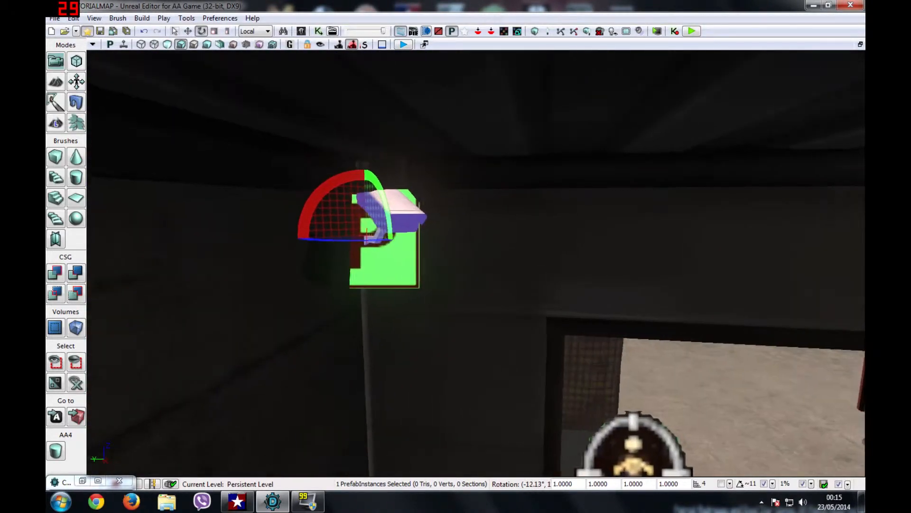
drag(323, 239, 305, 246)
right_drag(305, 246, 259, 213)
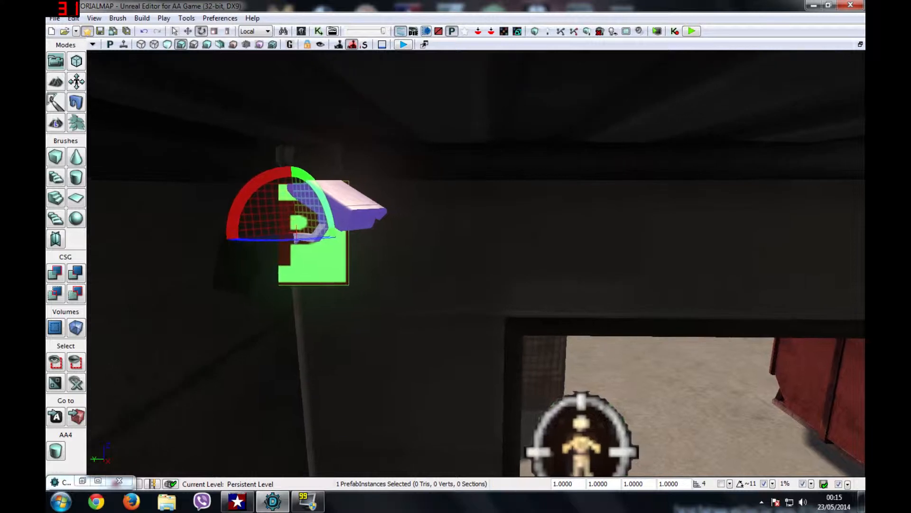
drag(323, 198, 394, 284)
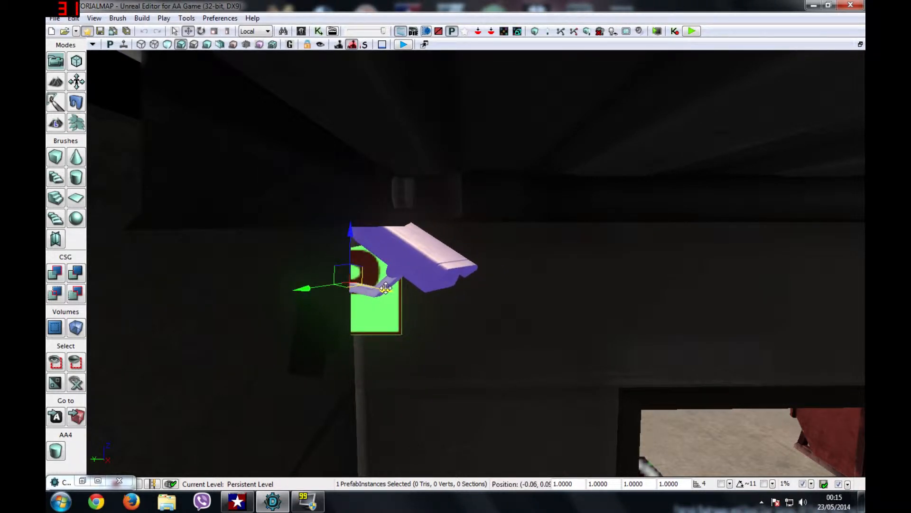
Step: Fly the view around the room to inspect the camera, tank and doorway
drag(394, 284, 423, 259)
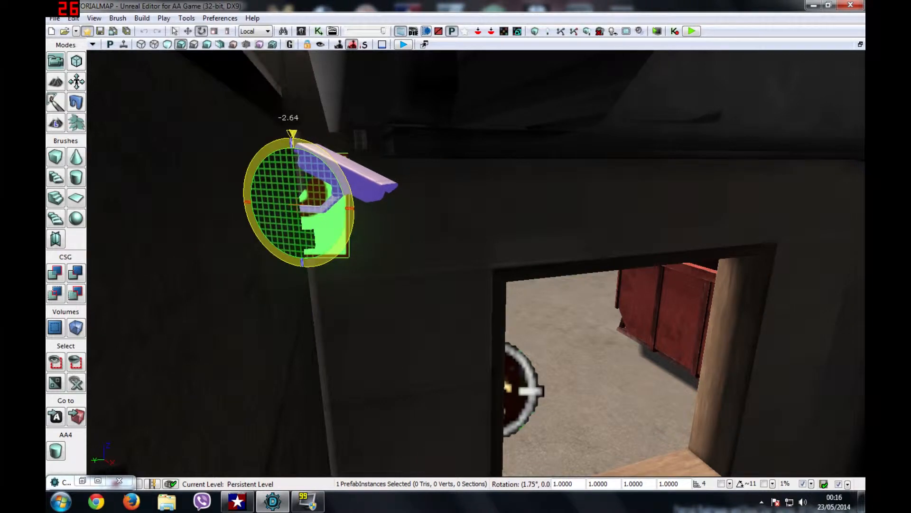
drag(423, 258, 463, 240)
right_drag(463, 240, 553, 300)
key(w)
key(s)
key(w)
key(s)
key(w)
key(s)
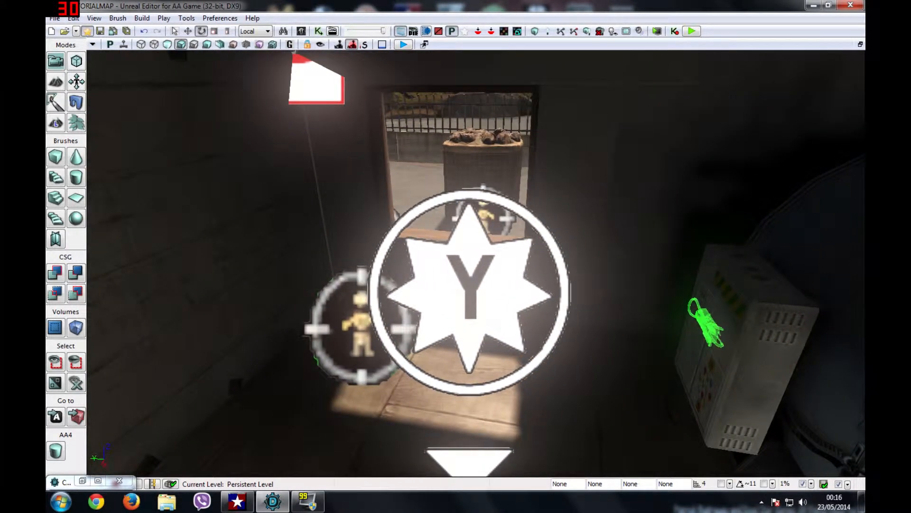
Step: Add an AASceneCapture2DActor from Actor Classes just below the wall-mounted camera
click(292, 44)
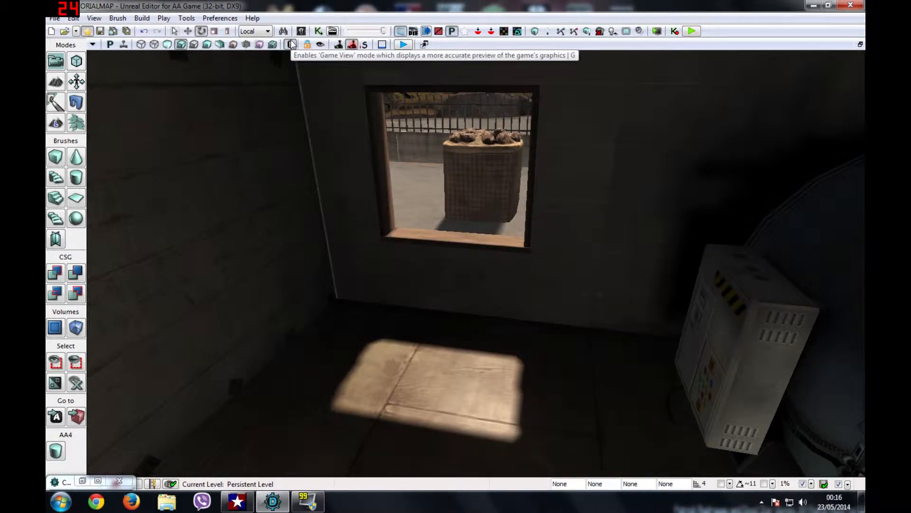
click(291, 44)
mouse_move(455, 284)
right_down()
mouse_move(456, 318)
mouse_move(455, 309)
mouse_move(434, 301)
right_up()
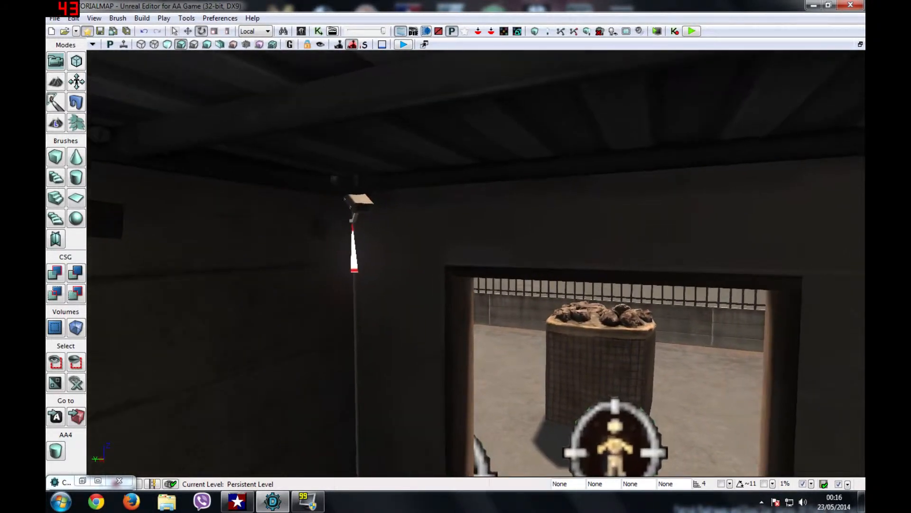
click(82, 481)
drag(215, 155, 470, 47)
click(332, 69)
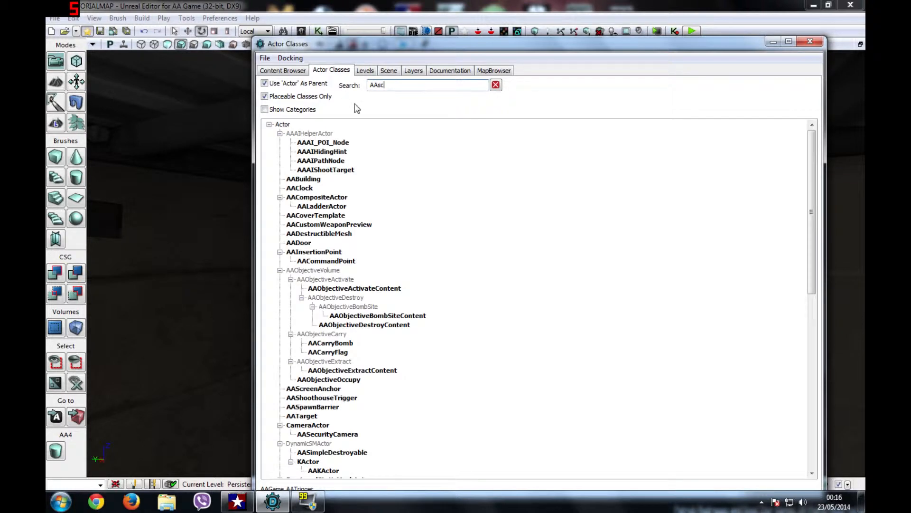
click(354, 152)
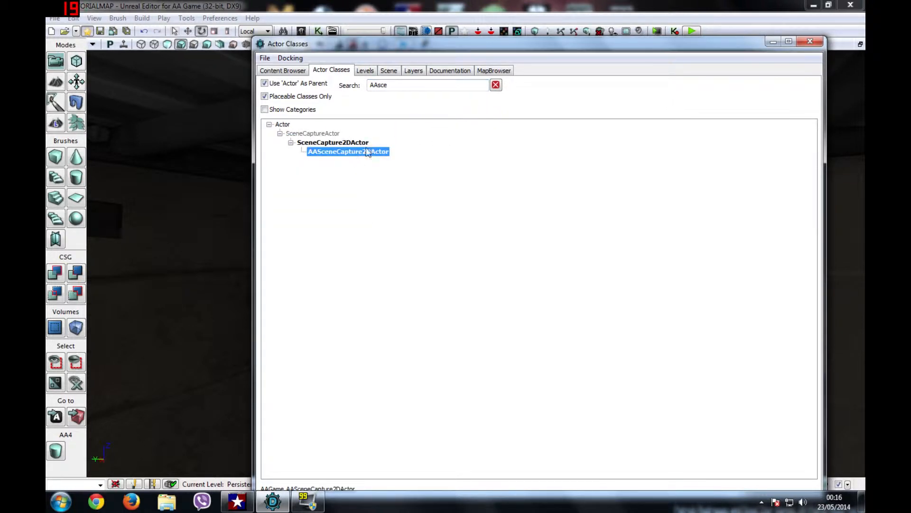
drag(464, 51, 765, 132)
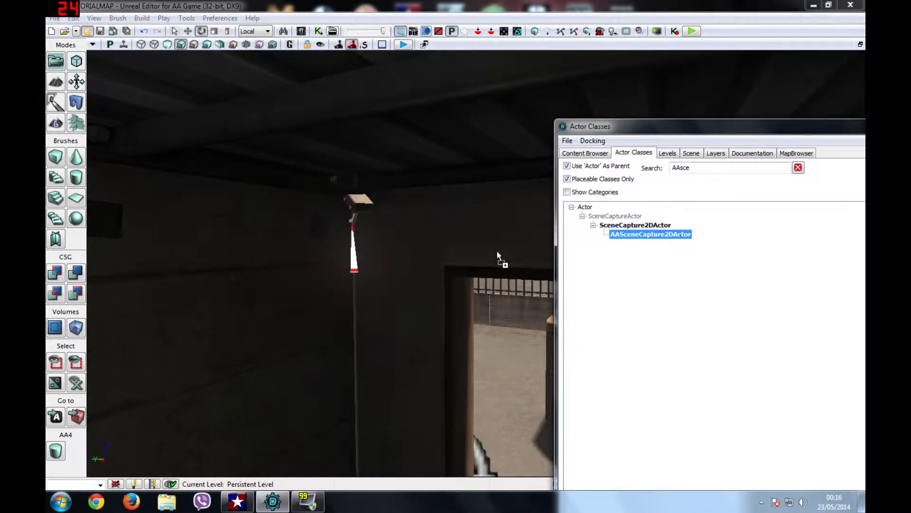
click(341, 309)
drag(781, 129, 465, 179)
click(546, 170)
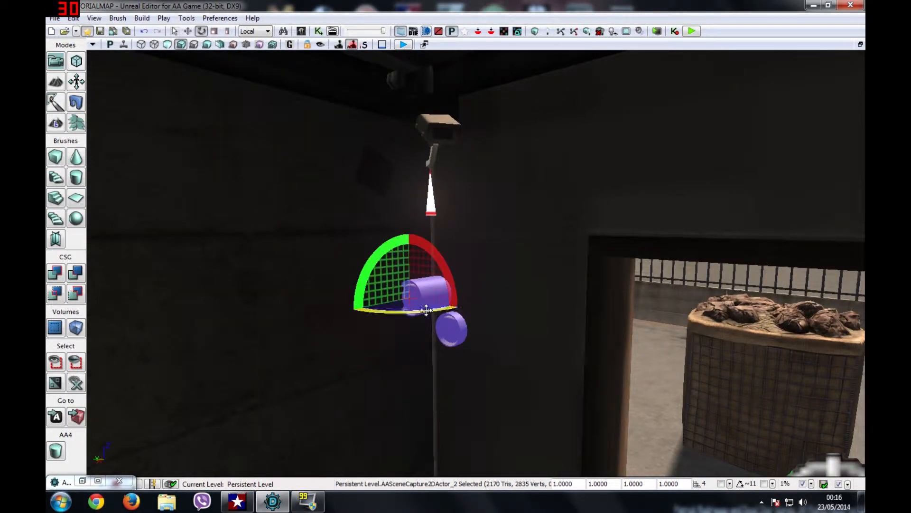
Step: Yaw the scene-capture actor slightly around its vertical axis
drag(389, 312, 427, 312)
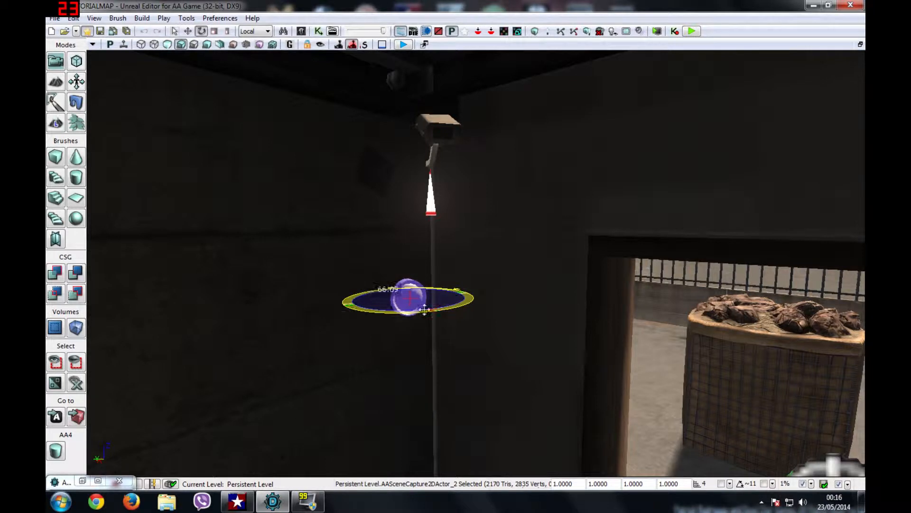
key(w)
right_drag(397, 301, 424, 300)
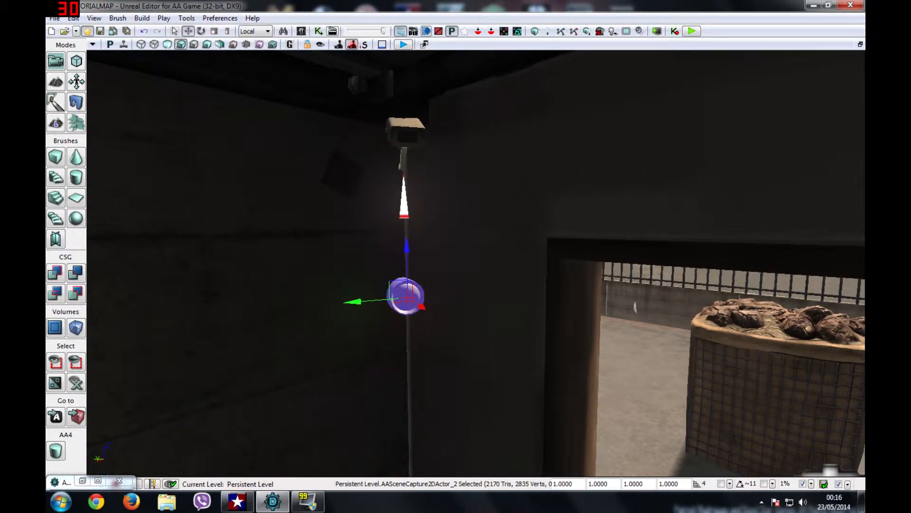
drag(411, 312, 414, 312)
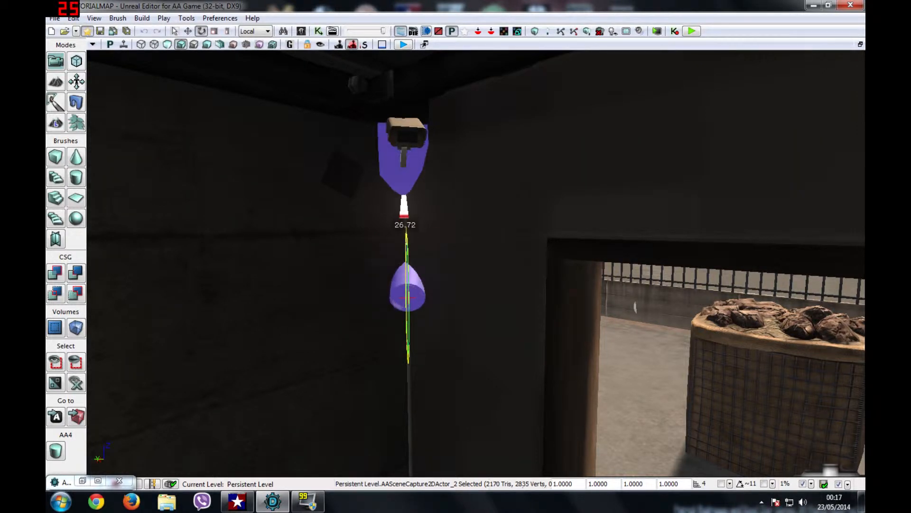
Step: Raise the scene-capture actor into the camera housing and rotate it to match the camera
key(space)
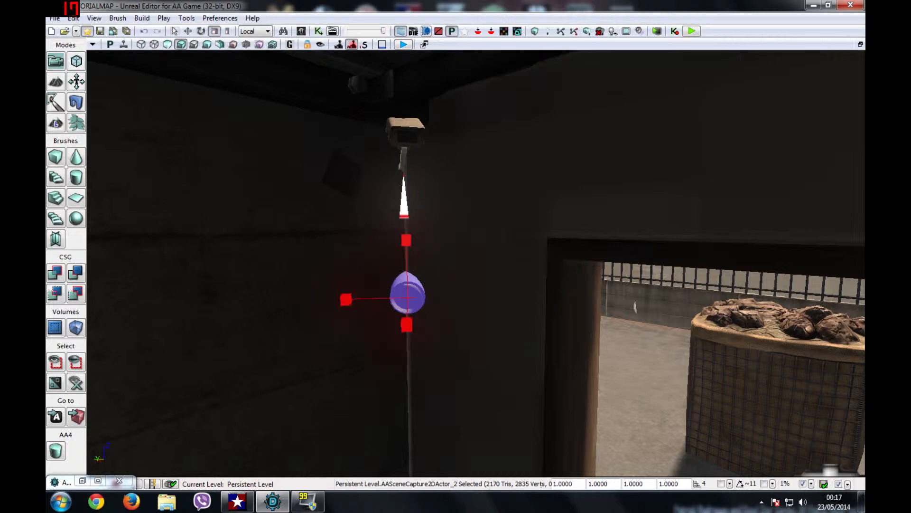
drag(405, 247, 393, 75)
right_drag(391, 66, 394, 43)
drag(352, 242, 371, 283)
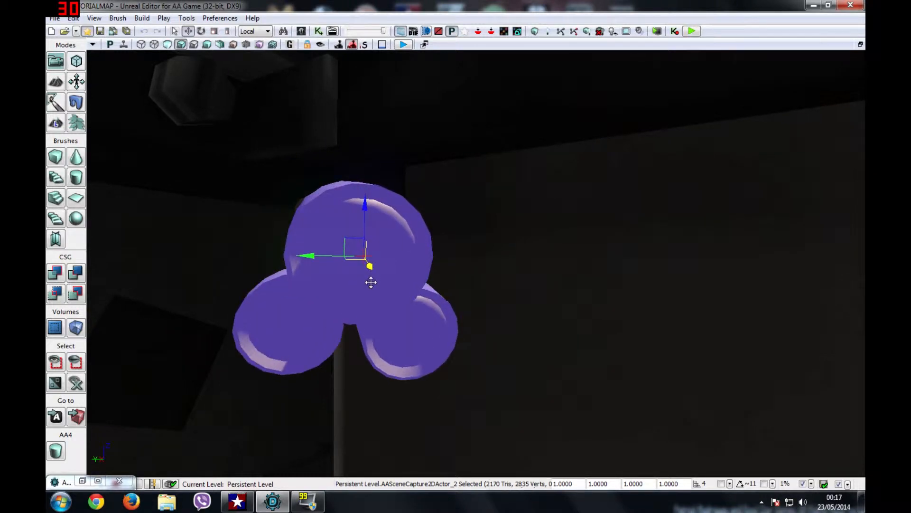
mouse_move(319, 258)
mouse_down()
mouse_move(315, 269)
mouse_move(332, 266)
mouse_up()
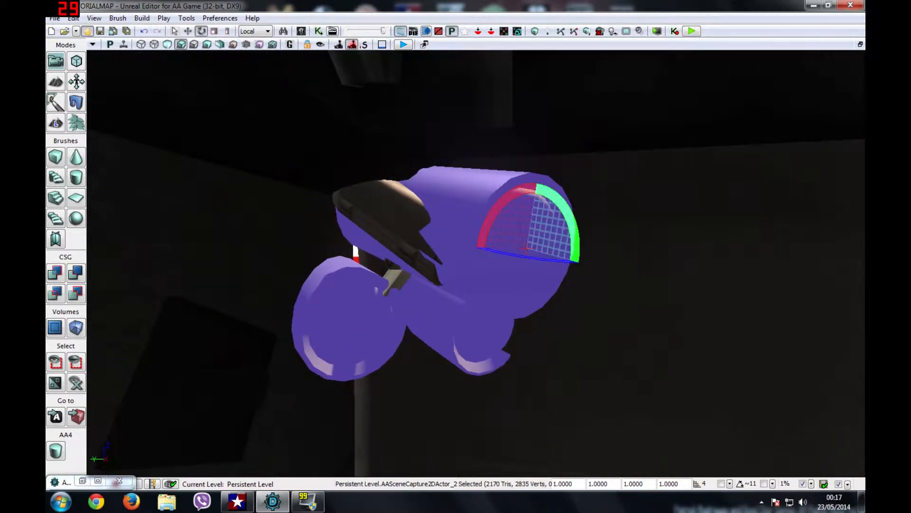
drag(515, 259, 562, 302)
key(w)
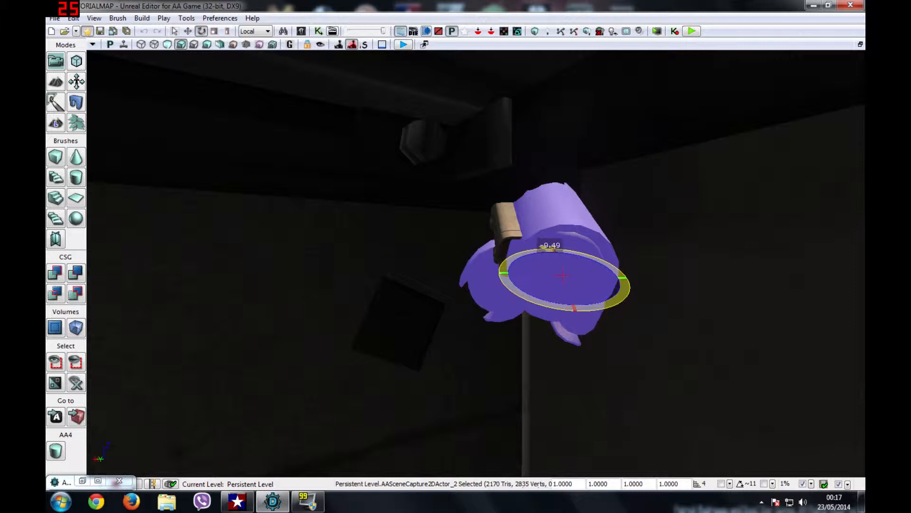
drag(493, 273, 485, 308)
key(space)
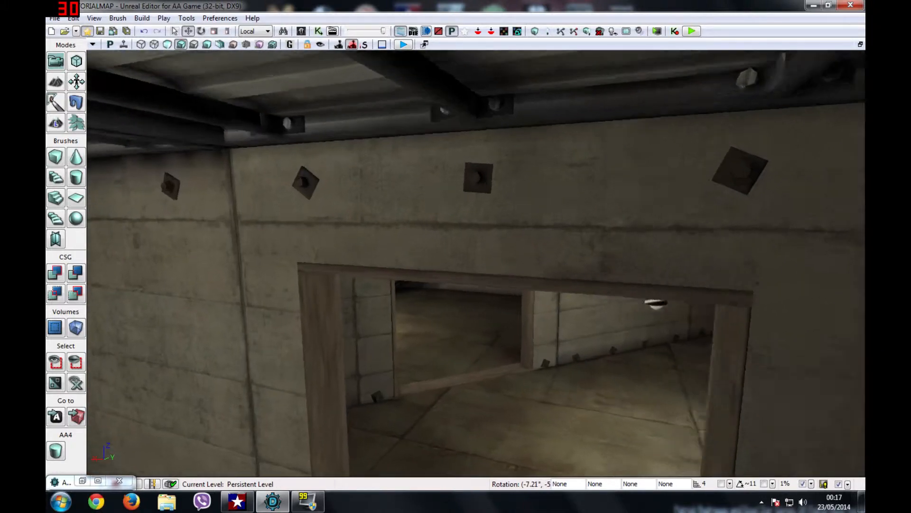
right_drag(477, 264, 507, 192)
scroll(456, 256, up, 1)
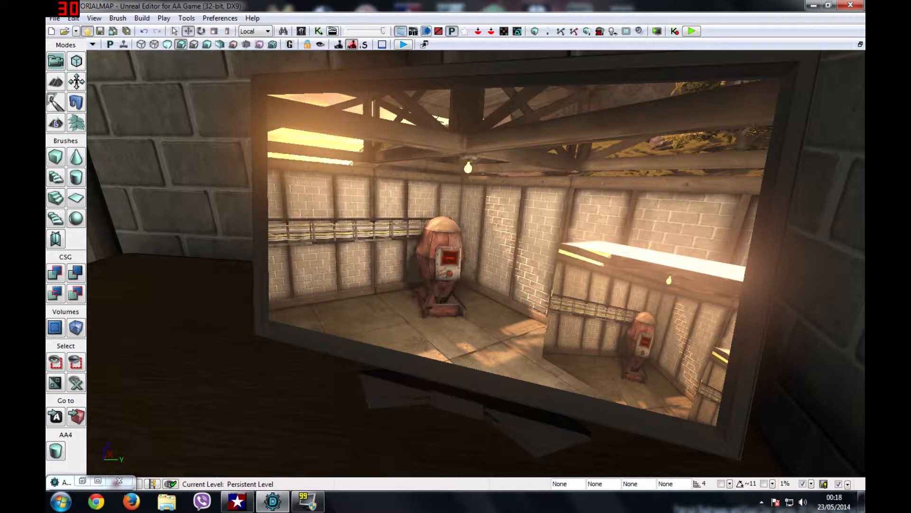
right_drag(477, 263, 351, 342)
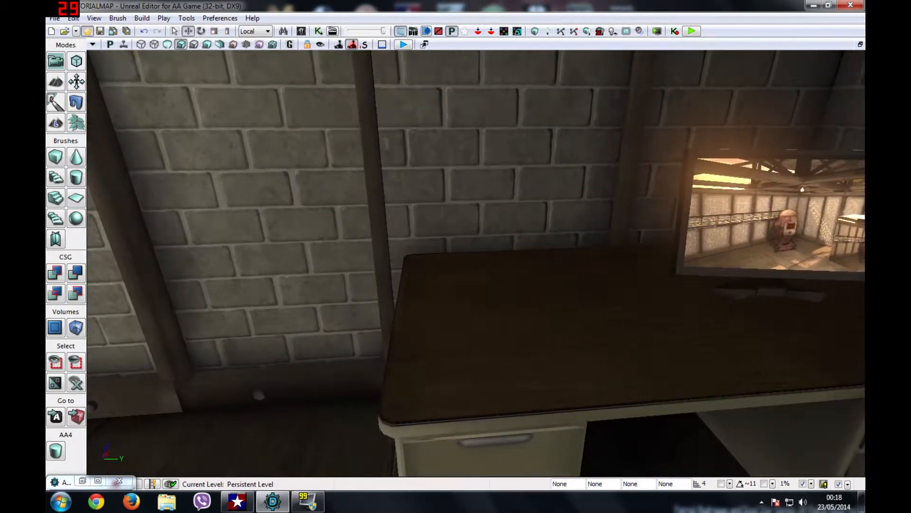
Step: Filter the Content Browser packages for 'deco_g' and select Deco_GenericOffice
click(84, 481)
drag(308, 176, 605, 113)
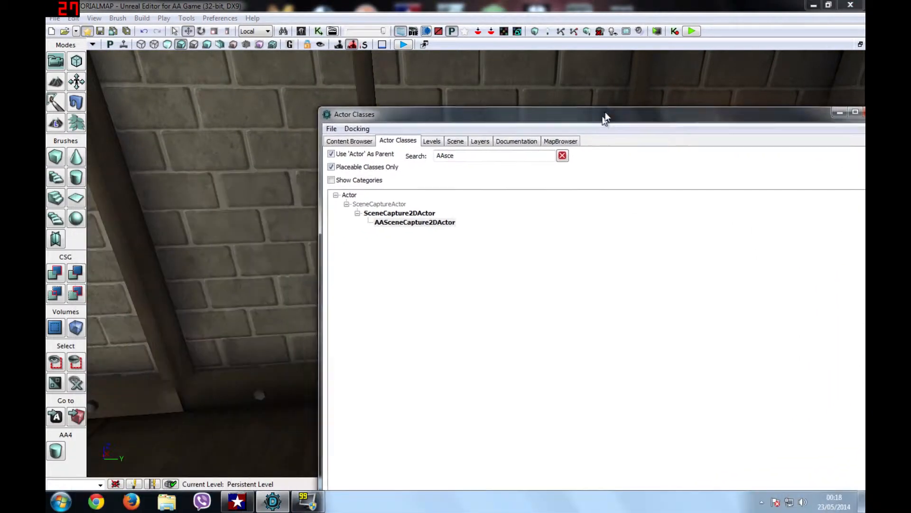
click(353, 137)
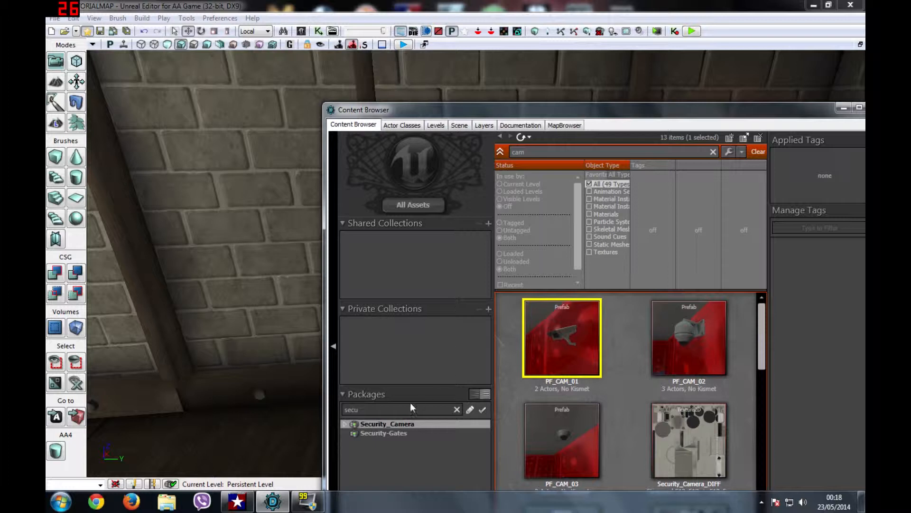
drag(362, 409, 306, 409)
text(deco)
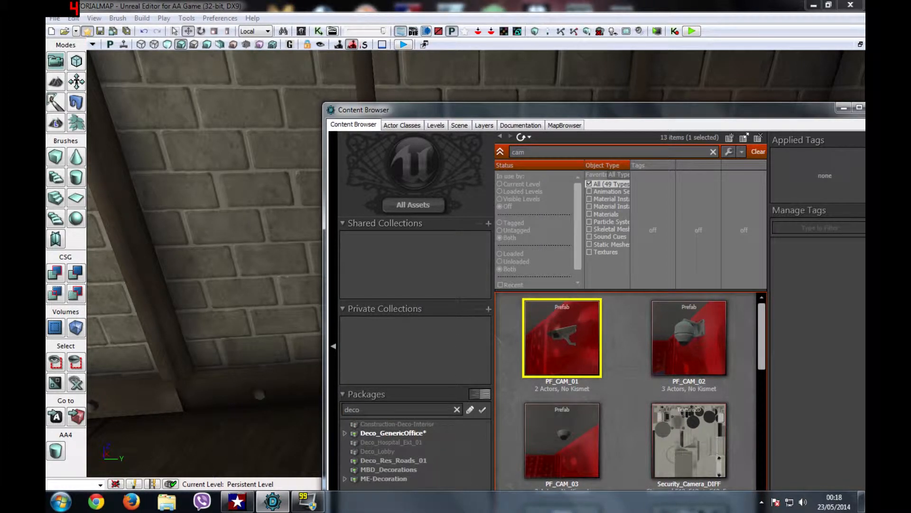
text(_gen)
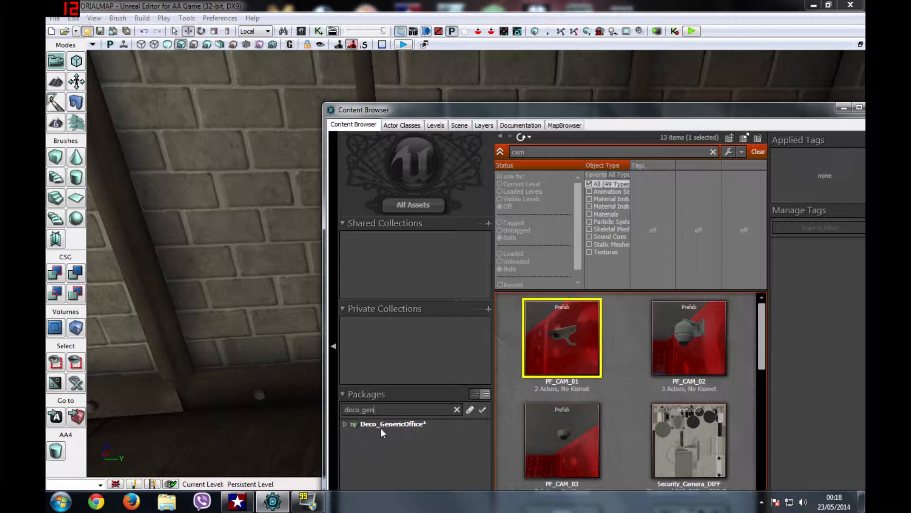
click(380, 426)
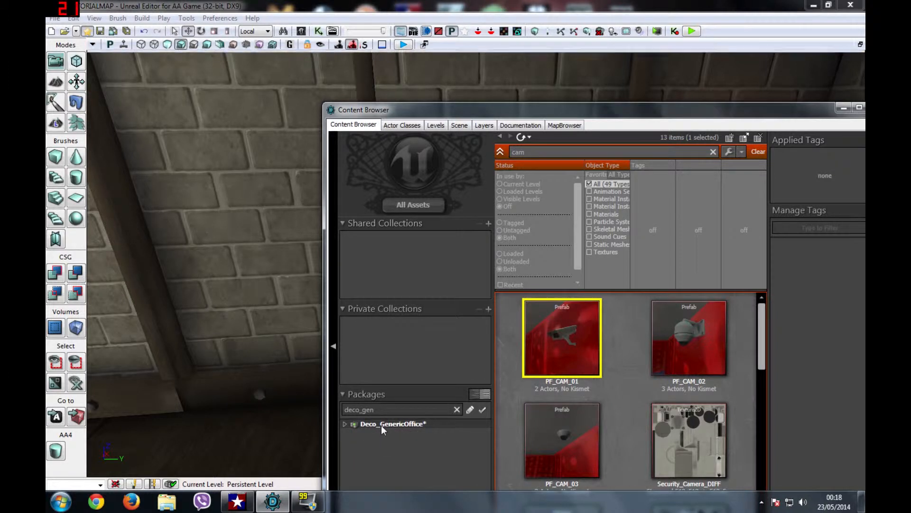
Step: Clear the cam search and select DeskKit_Monitor_KN_SMesh among the package's 48 assets
drag(632, 112, 614, 57)
click(327, 368)
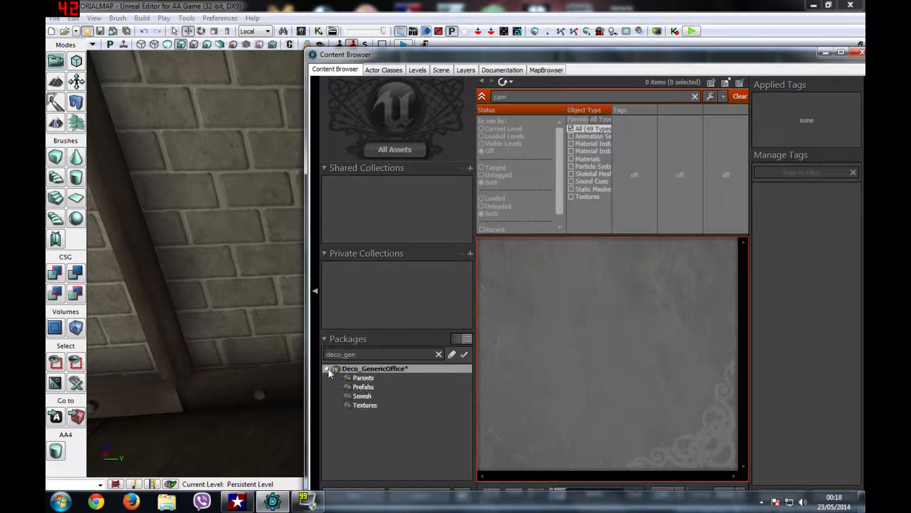
right_click(353, 368)
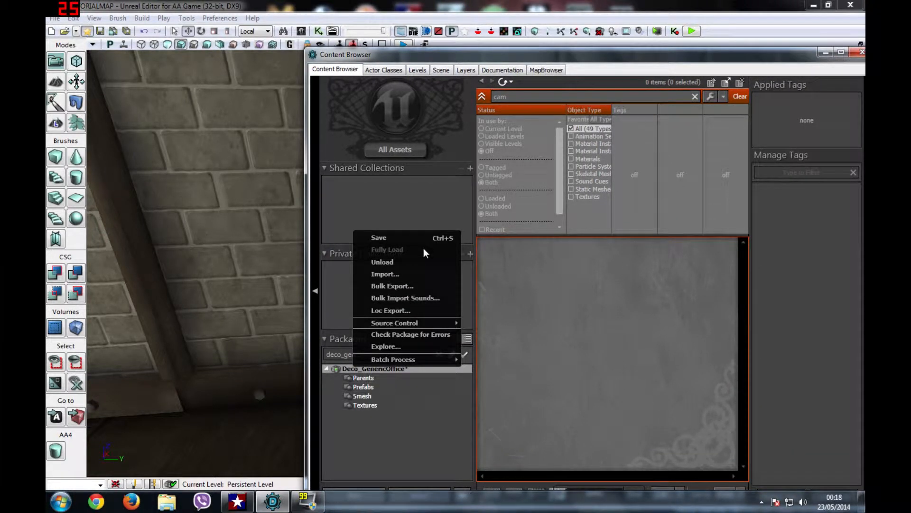
click(695, 97)
click(695, 96)
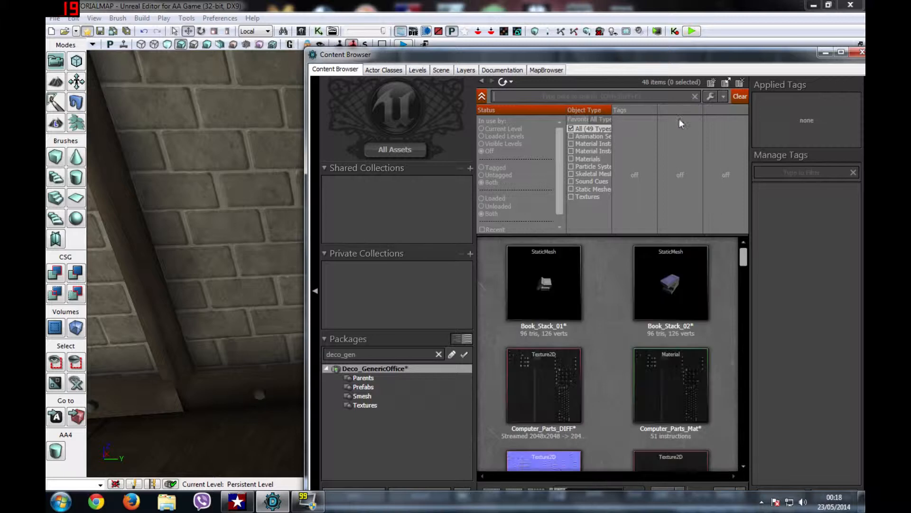
drag(744, 259, 738, 327)
click(541, 287)
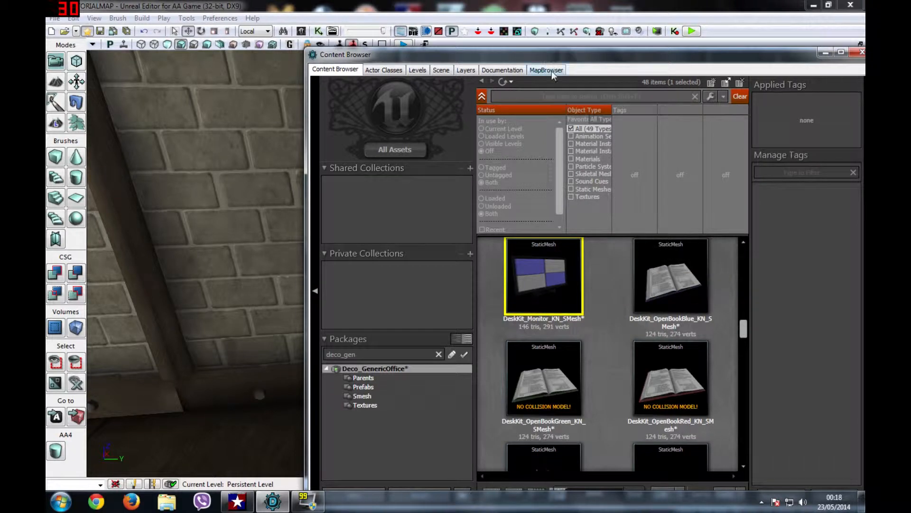
drag(501, 58, 825, 87)
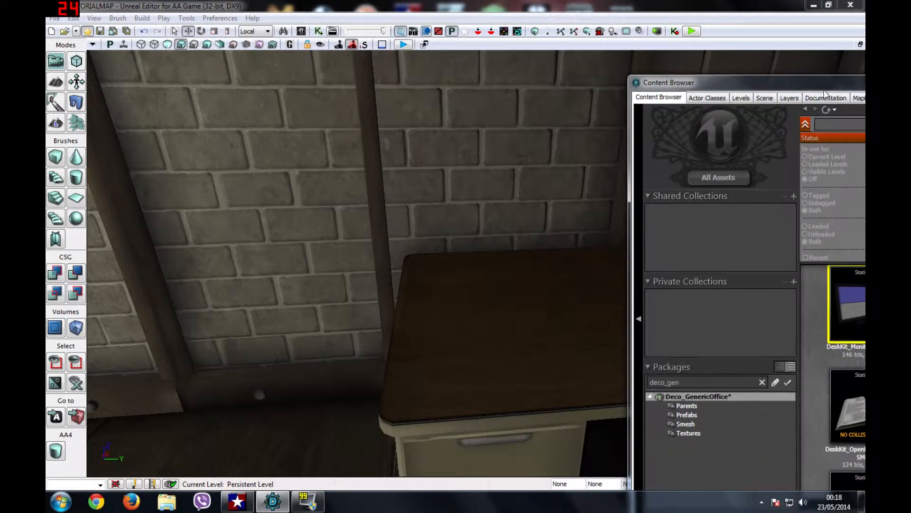
Step: Replace the placed static monitor with a DeskKit monitor InterpActor on the desk
mouse_move(618, 199)
mouse_down()
mouse_move(657, 156)
mouse_move(626, 192)
mouse_up()
drag(852, 295, 466, 285)
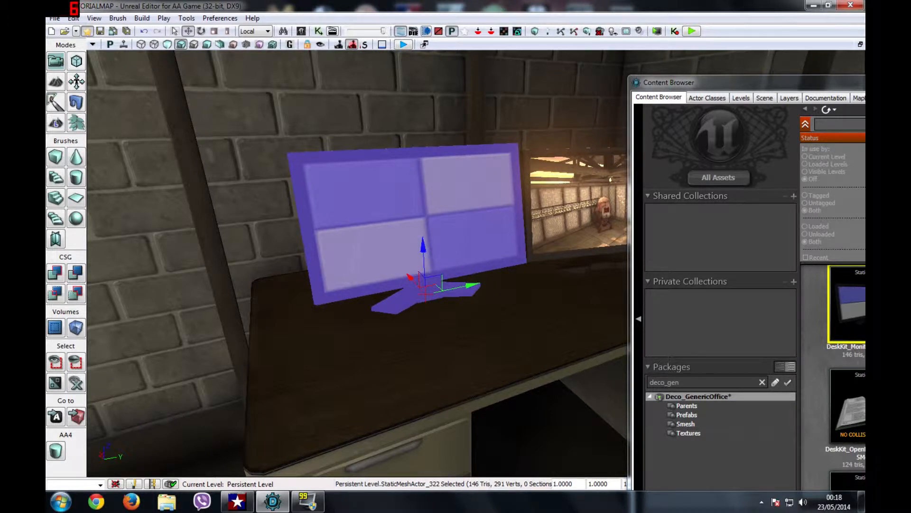
key(Delete)
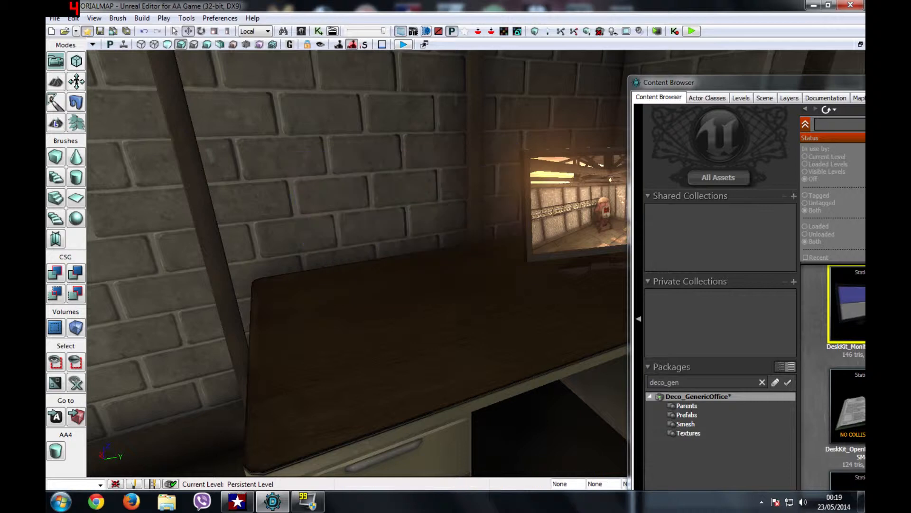
right_click(411, 309)
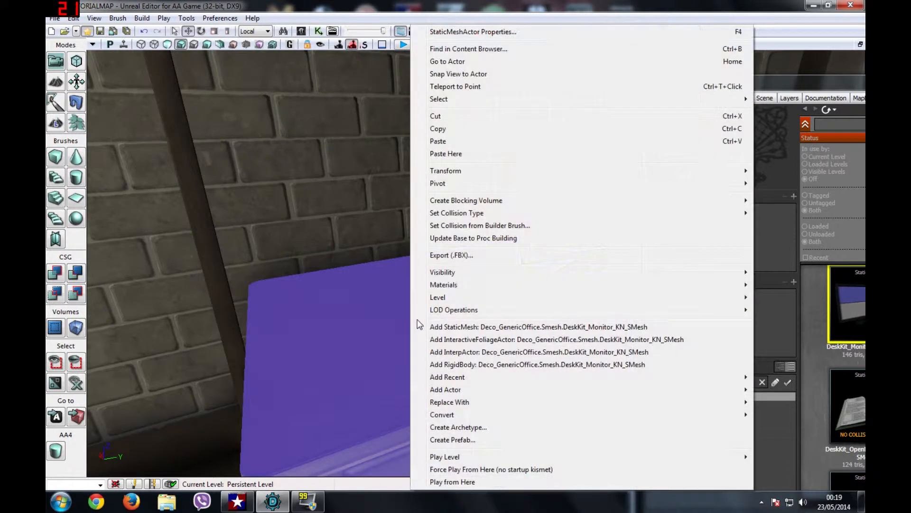
click(454, 351)
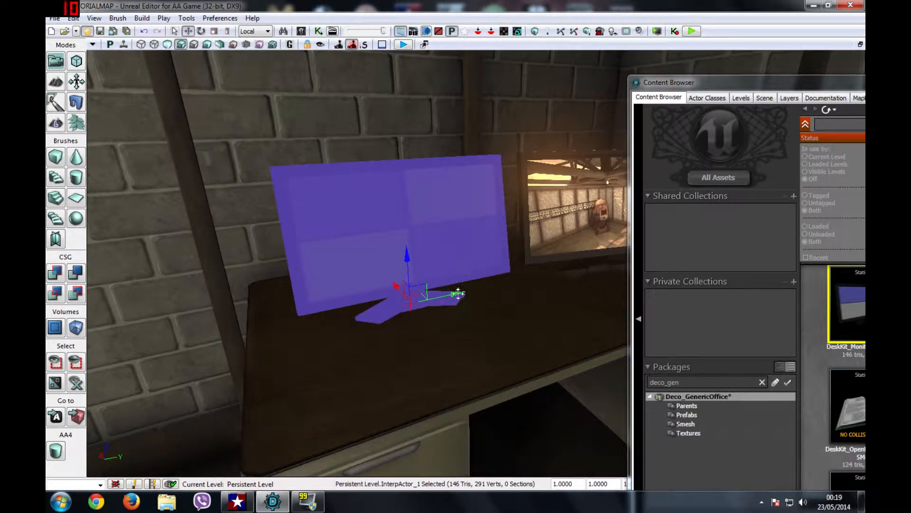
Step: Slide, raise and rotate the monitor to face the room beside the camera-feed screen
drag(469, 295, 513, 256)
mouse_move(148, 238)
mouse_down()
mouse_move(148, 248)
mouse_move(147, 239)
mouse_up()
key(space)
drag(223, 281, 202, 299)
drag(360, 266, 360, 332)
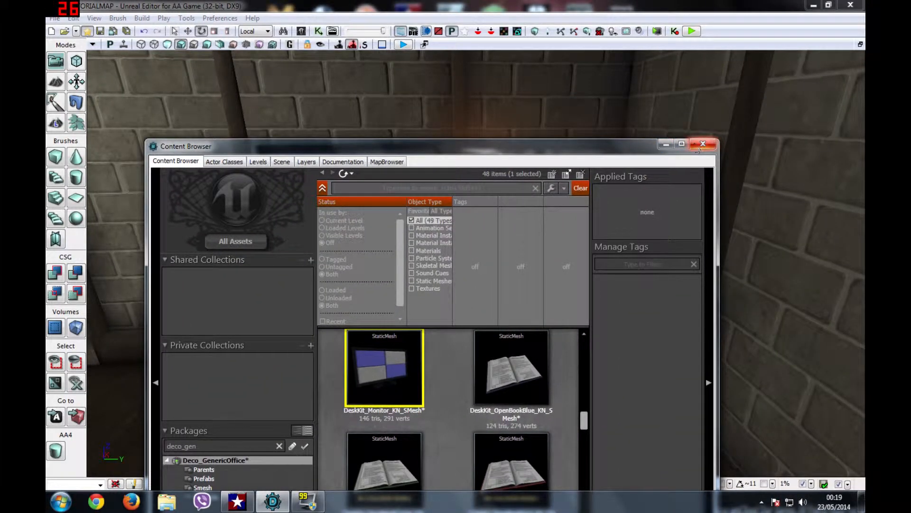
click(703, 144)
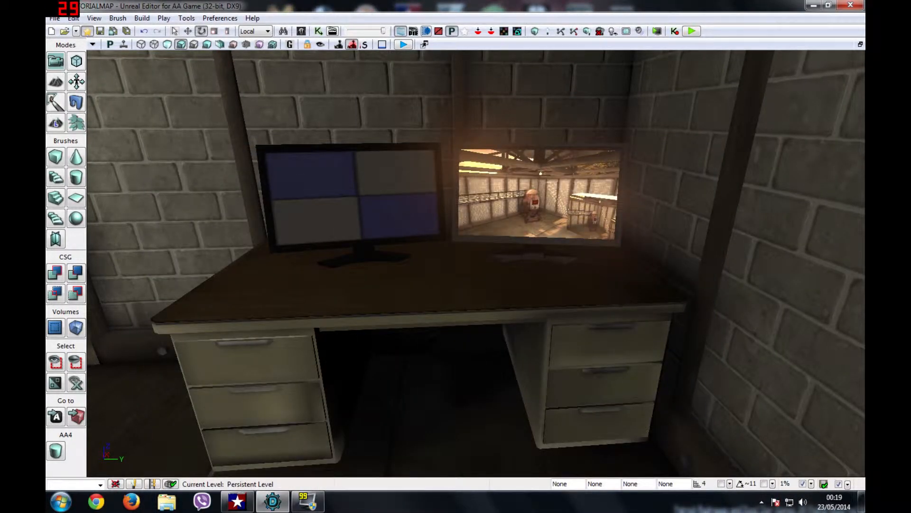
scroll(706, 200, up, 4)
right_drag(706, 200, 693, 185)
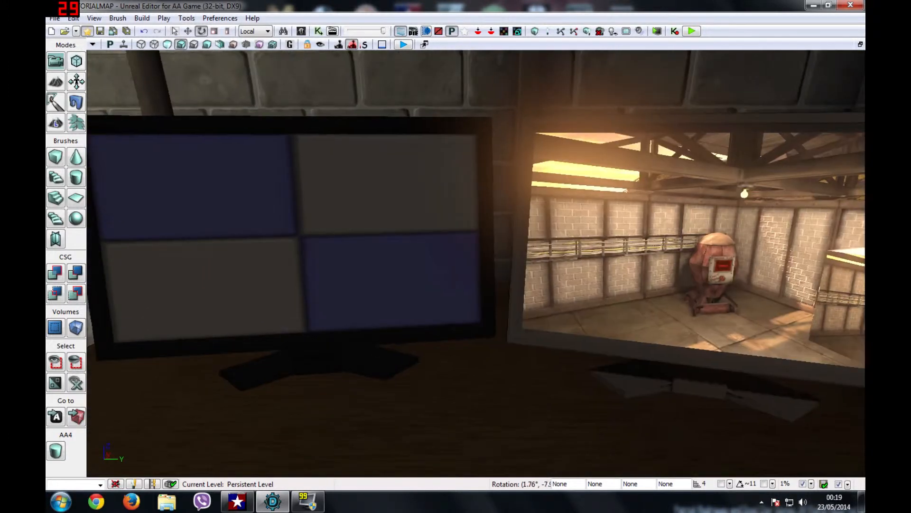
scroll(705, 201, down, 4)
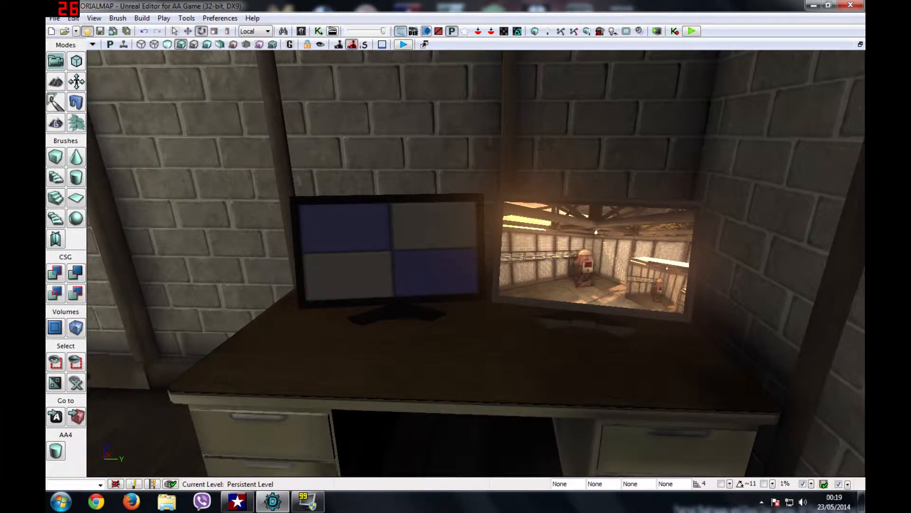
click(301, 31)
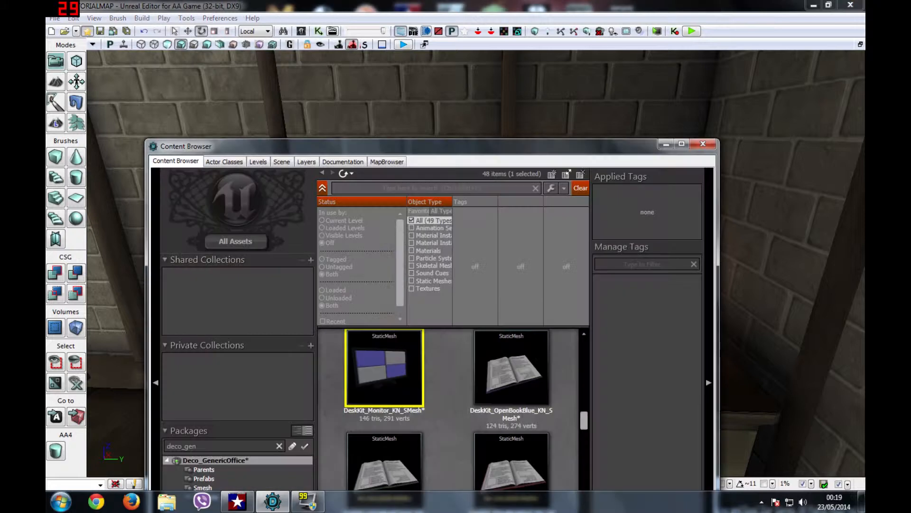
Step: Clear the deco_gen filter and browse to flo_TUTORIALMAP > Security showing CAM_C4 and CAM_C4_MAT
drag(372, 152, 437, 66)
drag(262, 360, 146, 359)
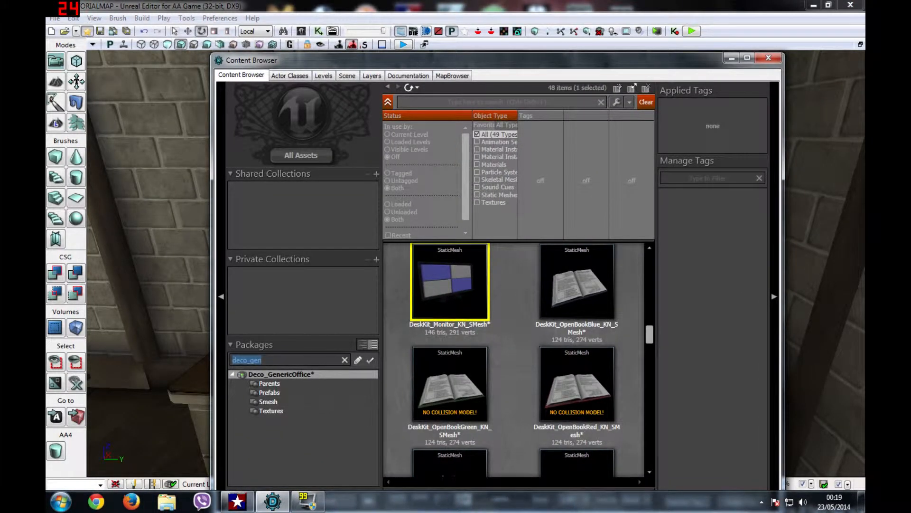
key(BackSpace)
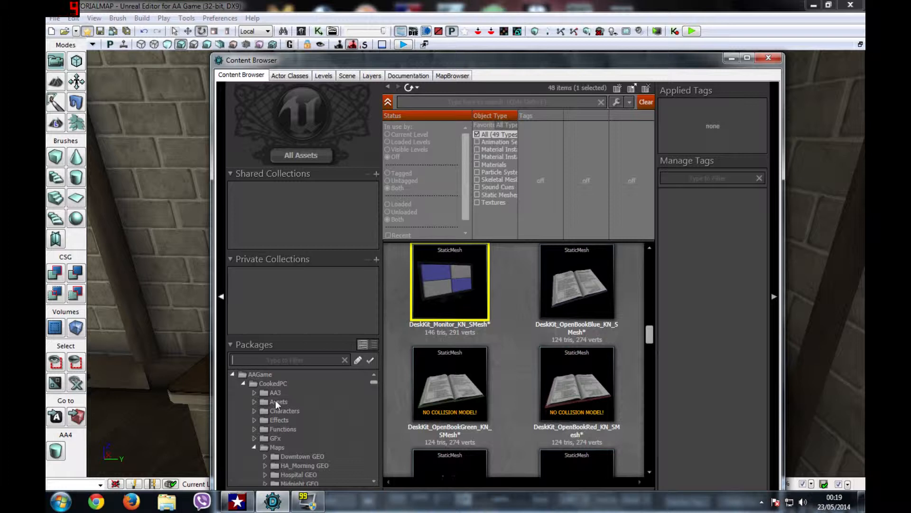
click(278, 447)
scroll(304, 401, down, 1)
click(306, 411)
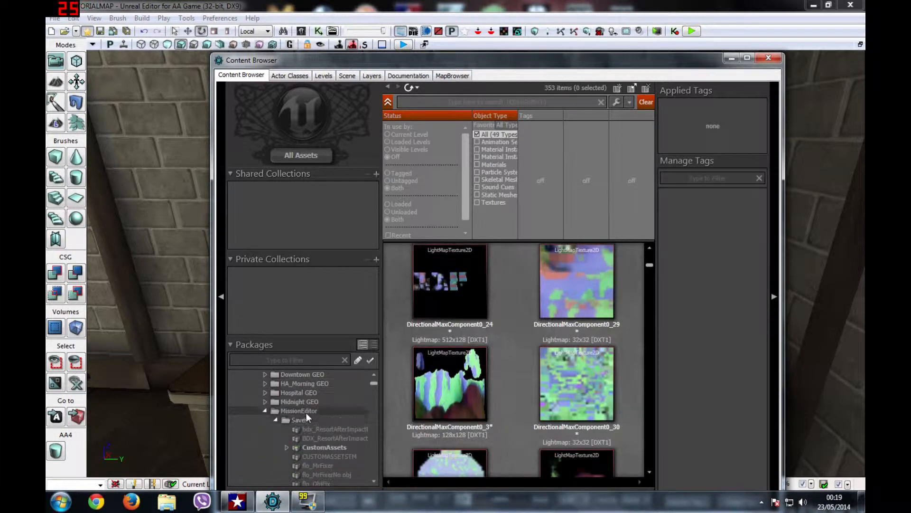
scroll(301, 411, down, 2)
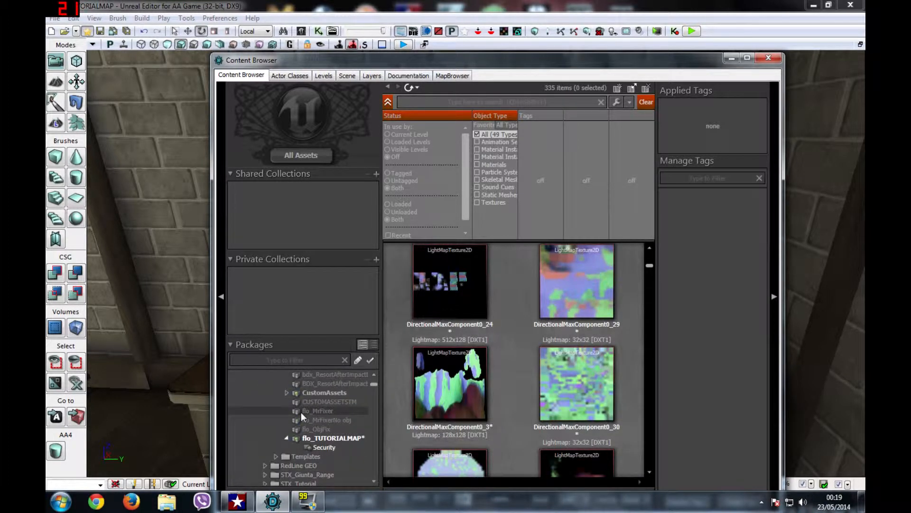
click(318, 436)
click(321, 445)
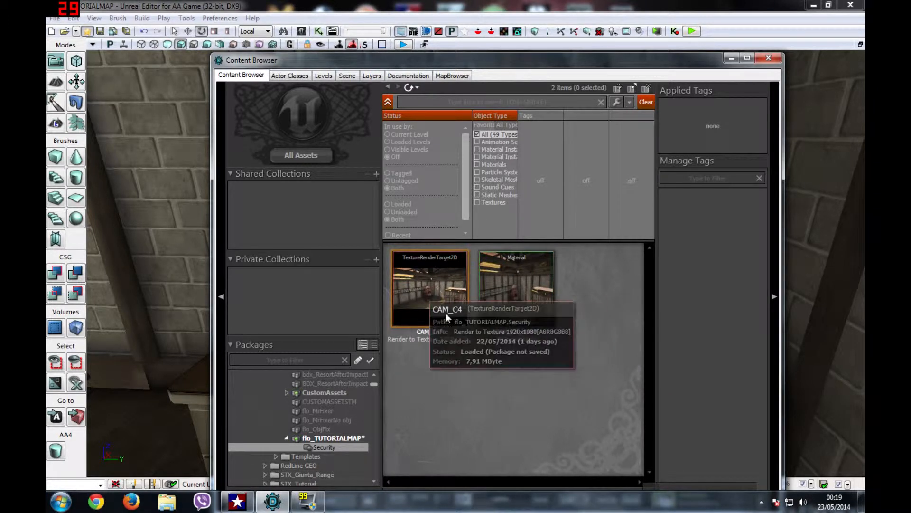
right_click(446, 389)
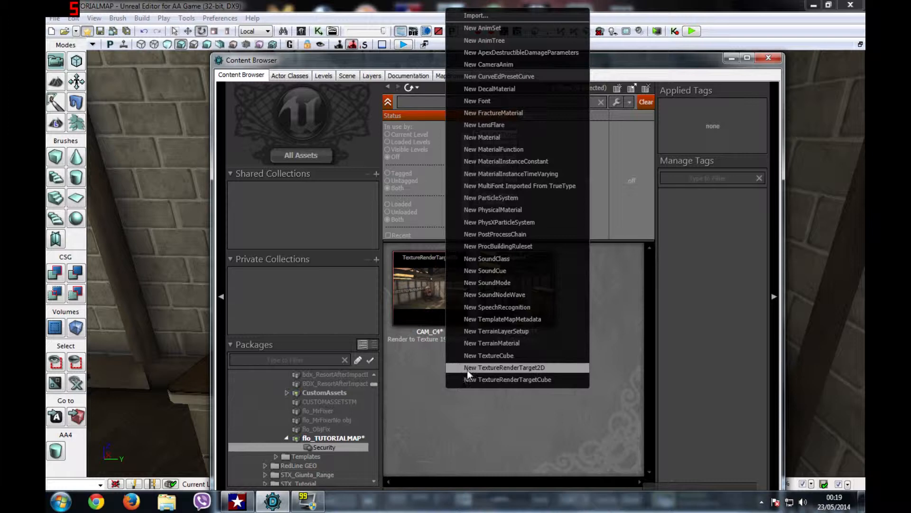
Step: Name a new TextureRenderTarget2D CAM_C4_Y and set its size to 1920 by 1080
click(498, 368)
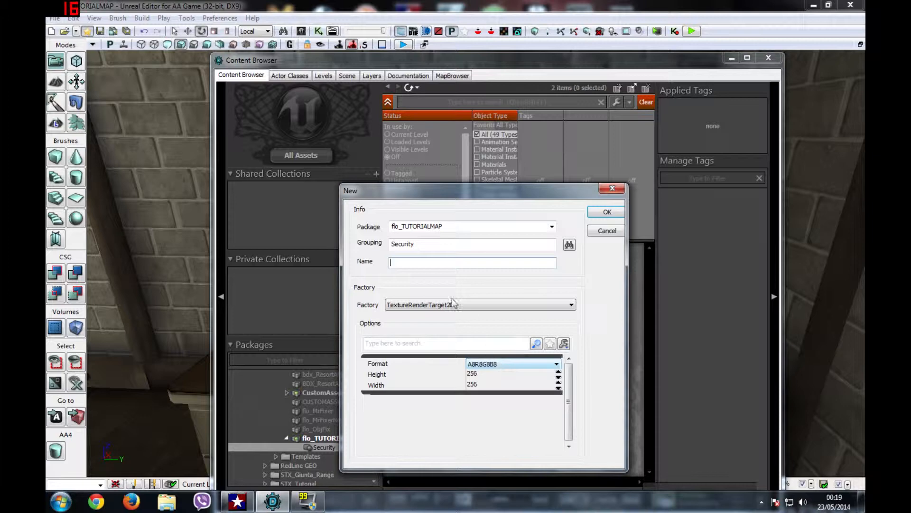
drag(394, 196, 603, 191)
text(CAM_C)
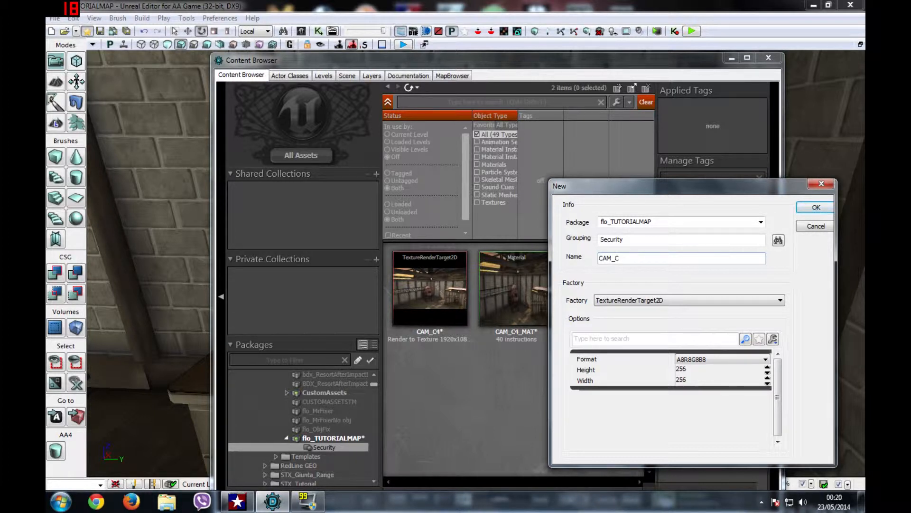
text(4_Y)
click(702, 369)
text(1080)
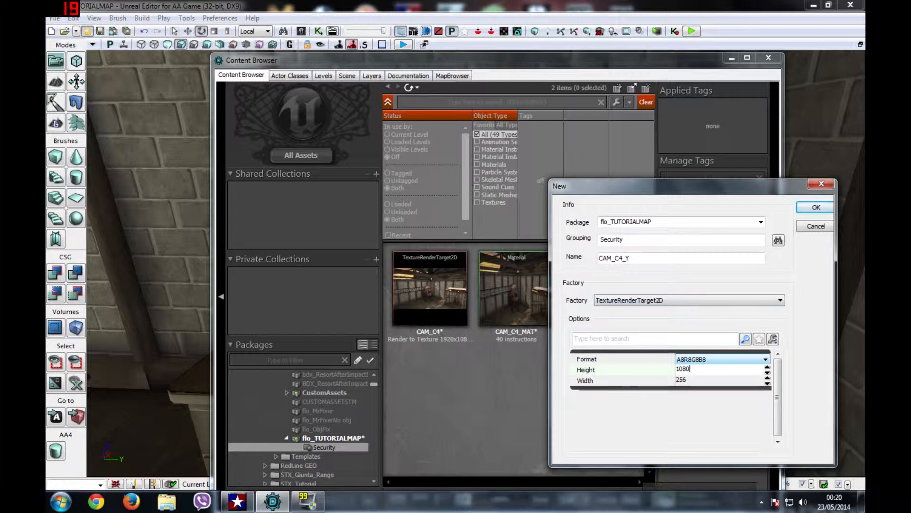
click(698, 380)
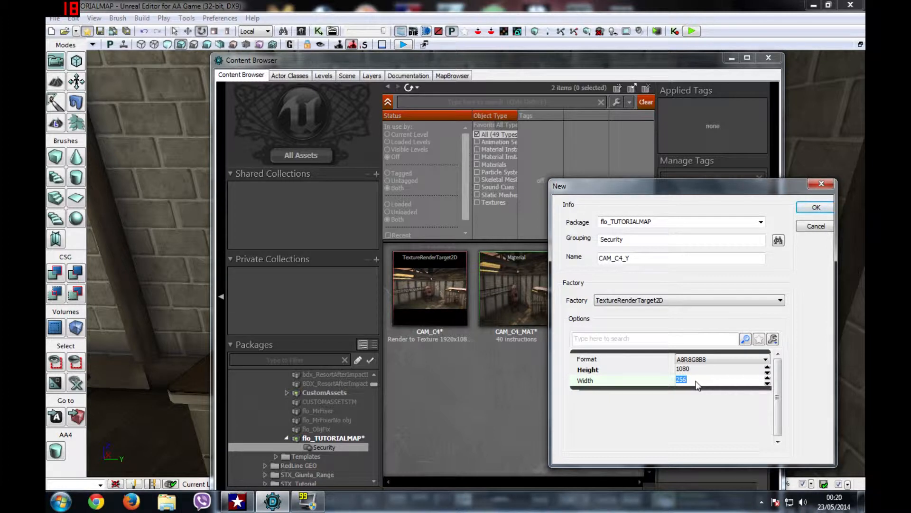
text(1920)
Step: Create the render target, verify its Size X and Size Y, and close its properties
drag(698, 186, 546, 190)
click(654, 209)
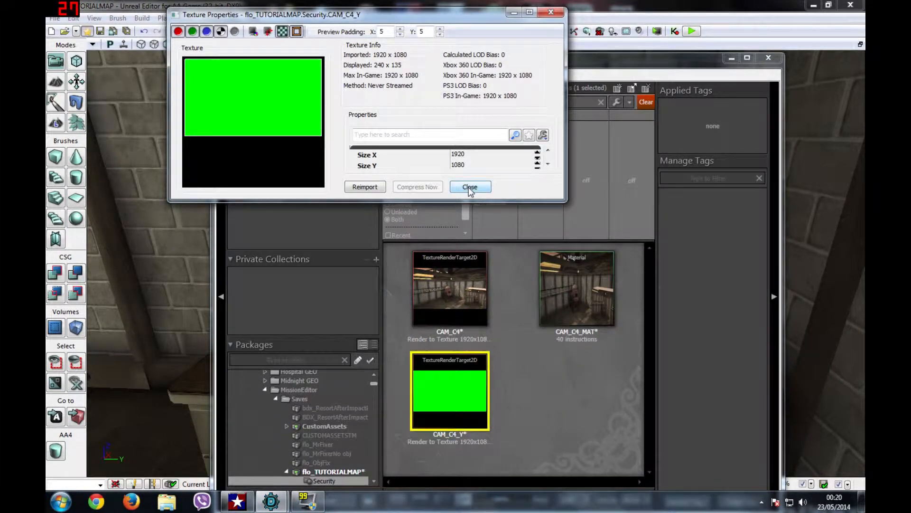
click(457, 154)
click(457, 165)
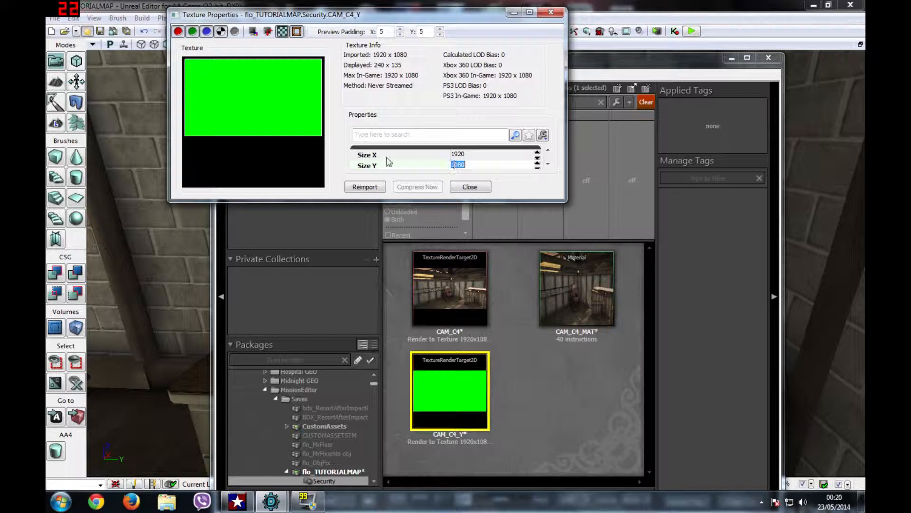
click(471, 187)
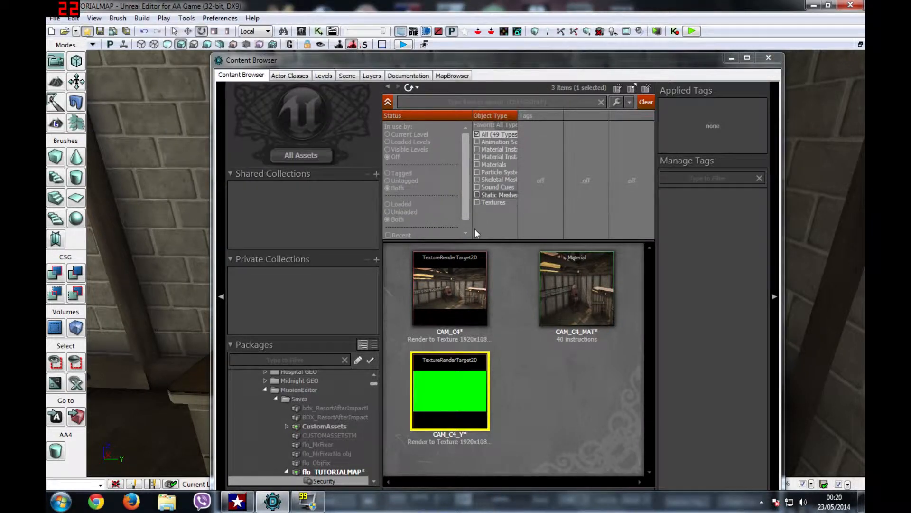
Step: Create material CAM_C4_Y_MAT in the Security group without replacing CAM_C4_Y
click(501, 380)
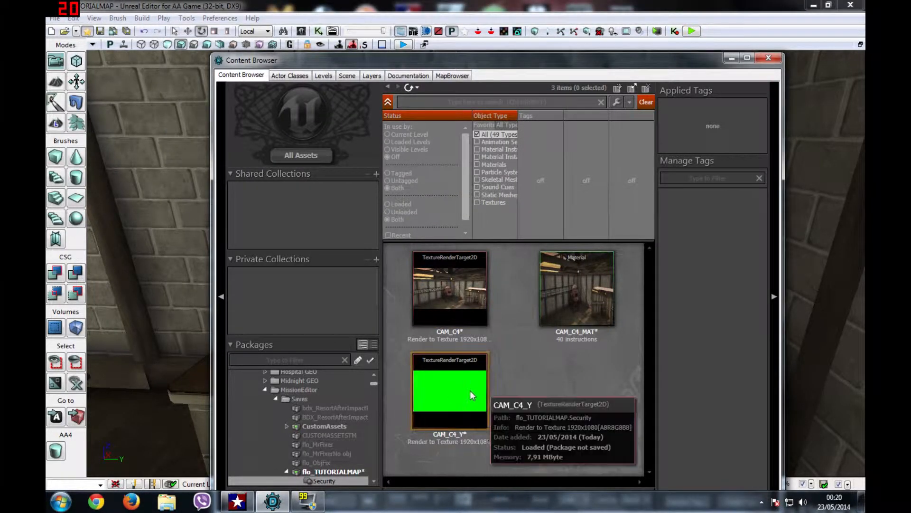
right_click(522, 387)
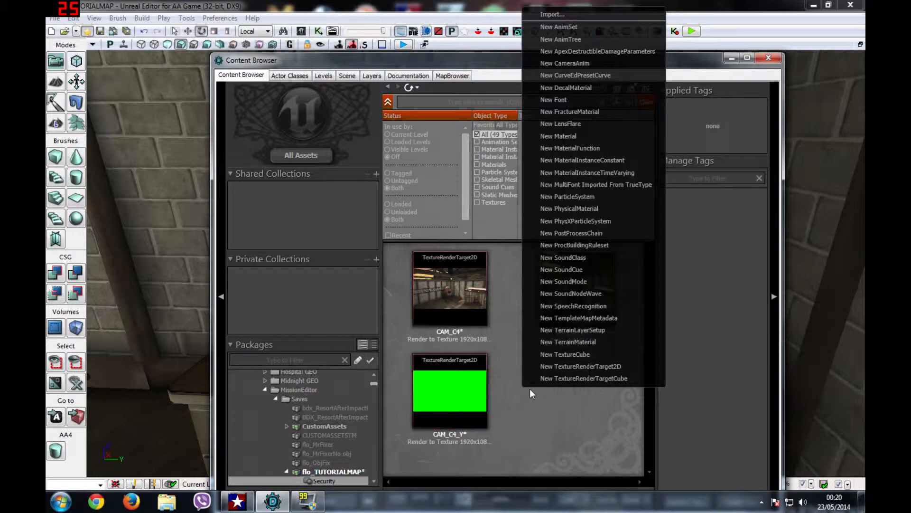
click(583, 138)
drag(487, 203, 669, 303)
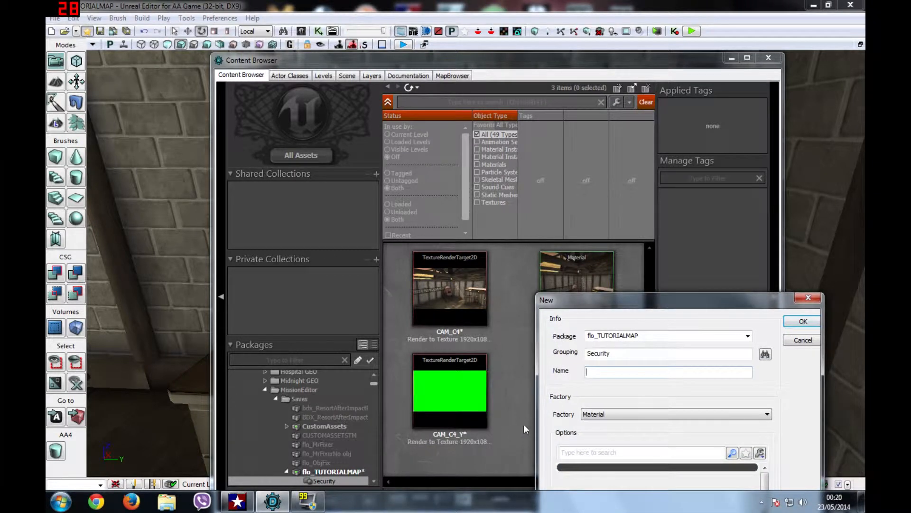
text(CAM_C4_Y)
double_click(599, 353)
click(807, 322)
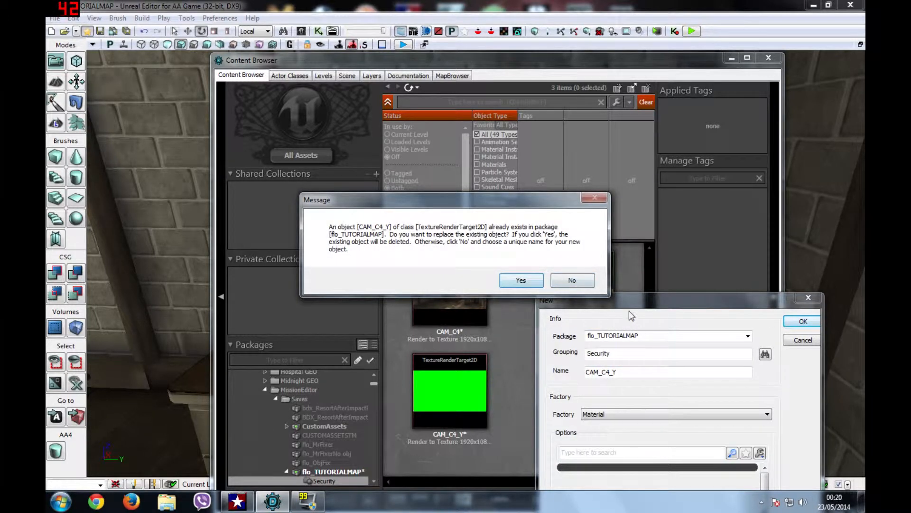
click(572, 280)
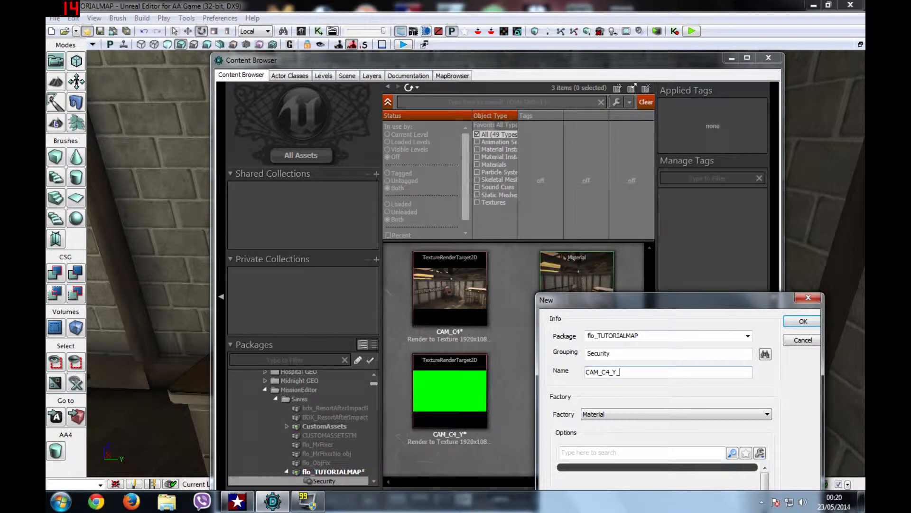
text(_MAT)
click(804, 321)
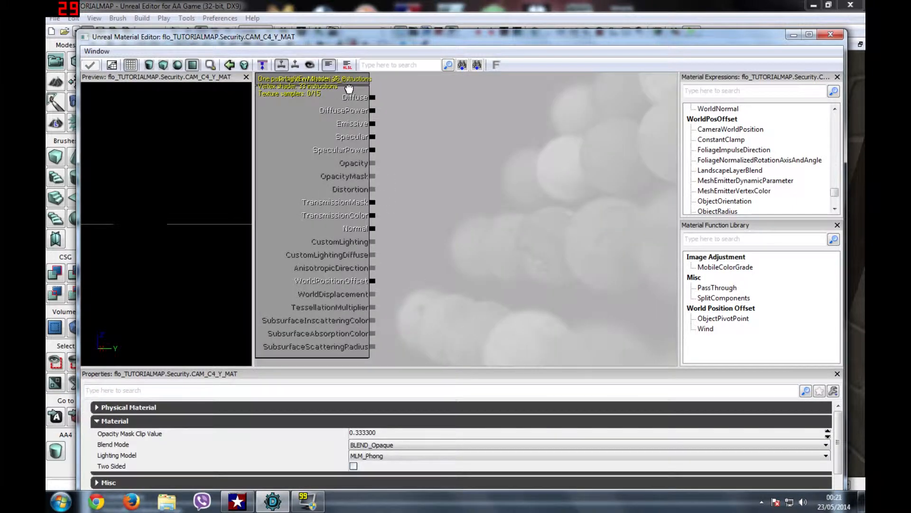
Step: Drop the CAM_C4_Y render target into the CAM_C4_Y_MAT graph as a Texture Sample
drag(348, 89, 528, 101)
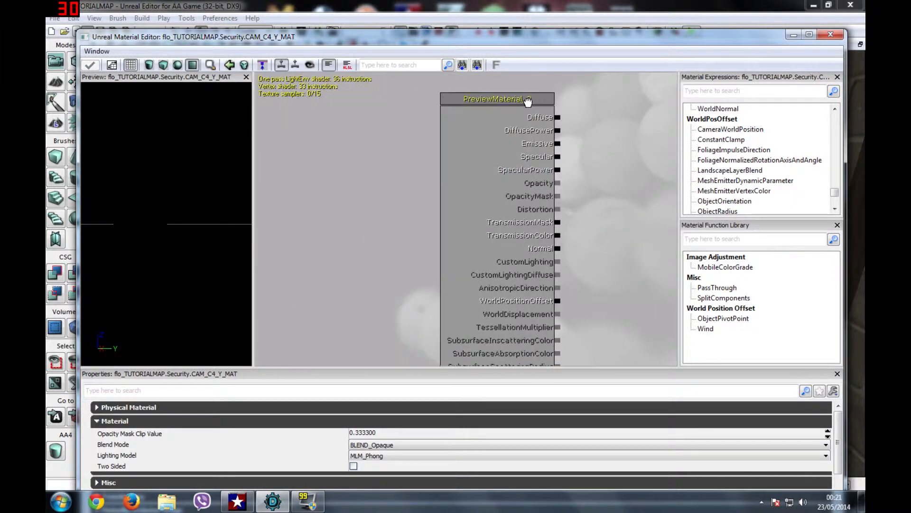
drag(507, 46, 479, 390)
click(472, 367)
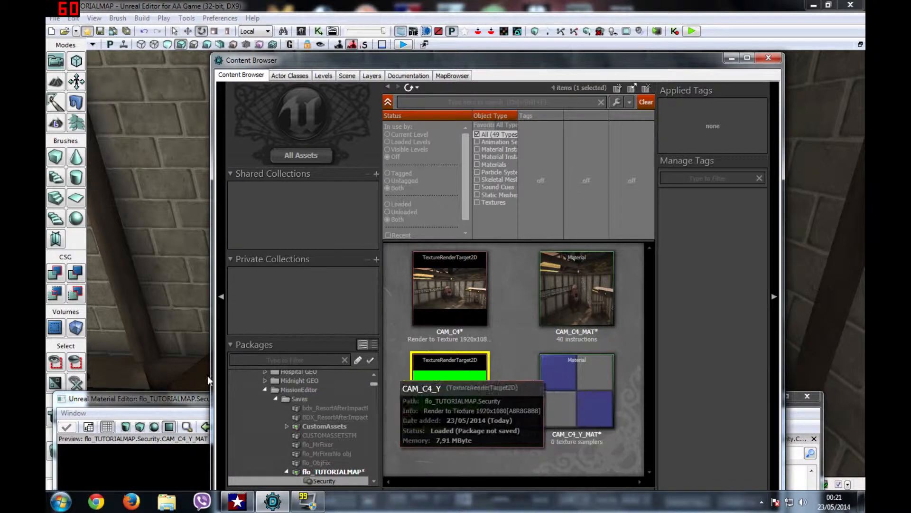
click(156, 406)
drag(144, 375, 46, 180)
drag(470, 408, 257, 31)
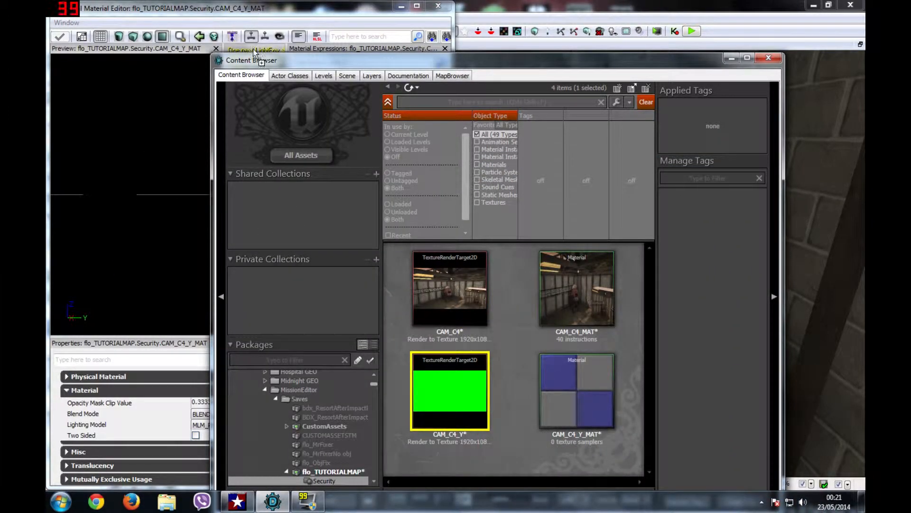
drag(333, 60, 515, 82)
drag(632, 413, 261, 179)
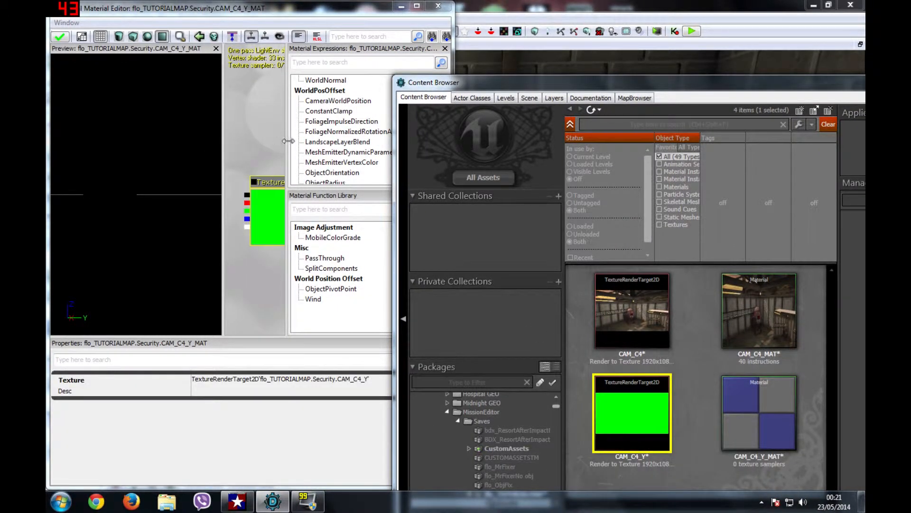
drag(354, 10, 637, 44)
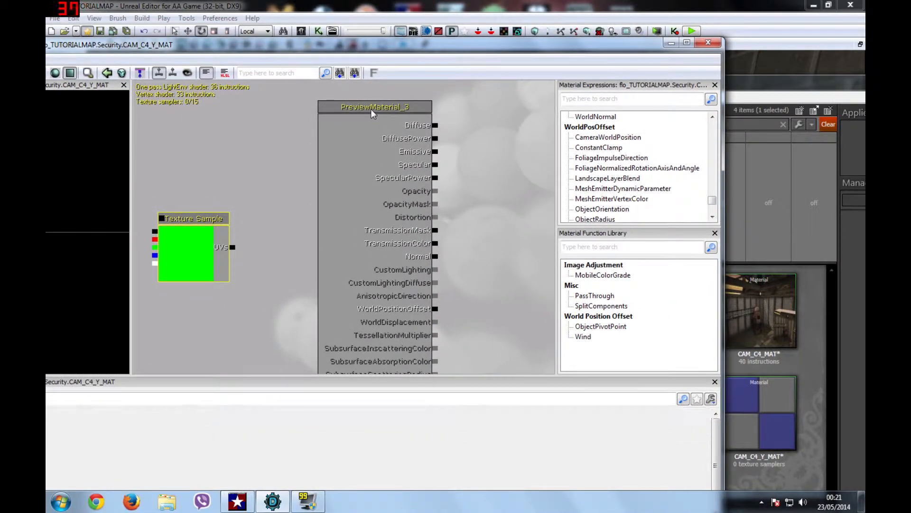
Step: Place the Texture Sample beside PreviewMaterial and wire its colour output to Diffuse
click(375, 107)
drag(388, 105, 410, 102)
click(219, 232)
drag(212, 222, 514, 219)
click(402, 100)
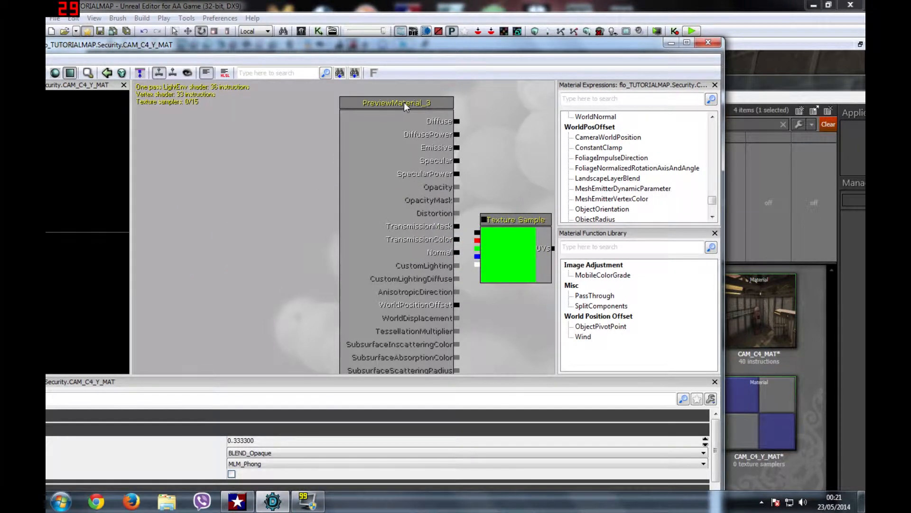
drag(409, 104, 360, 122)
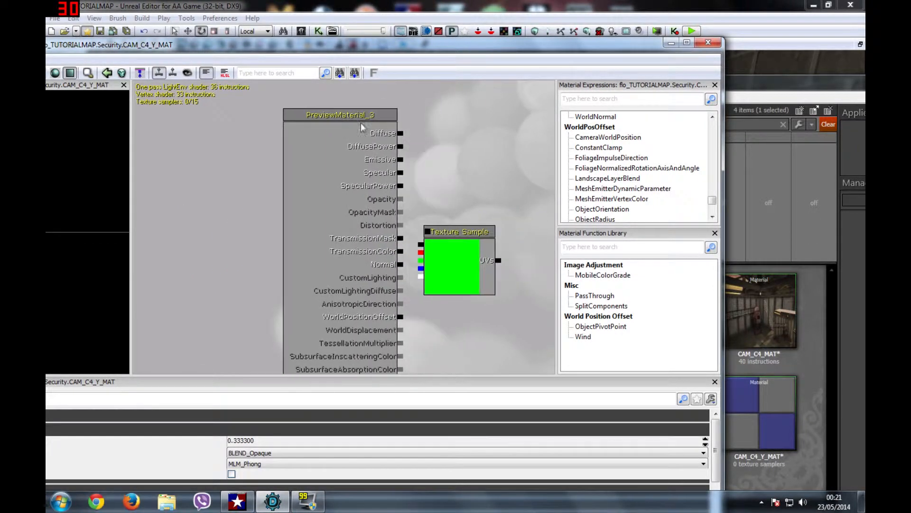
drag(438, 241, 487, 130)
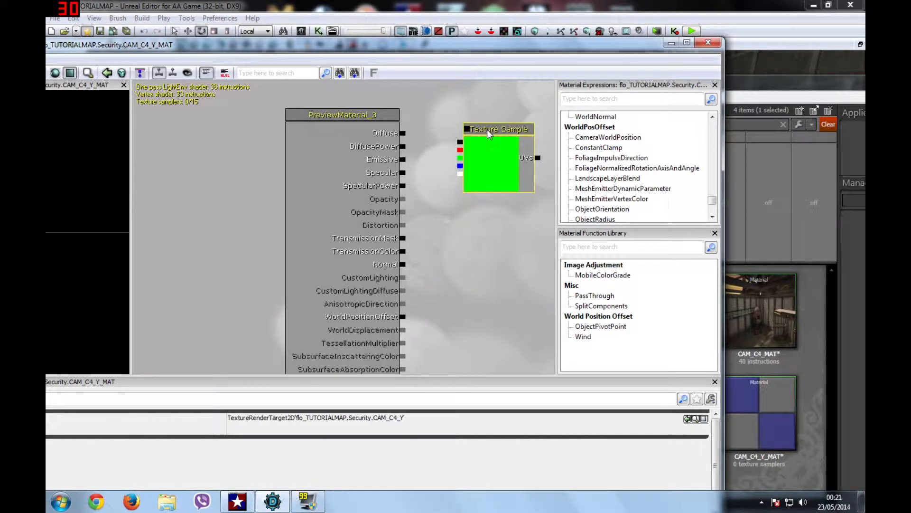
drag(404, 133, 457, 141)
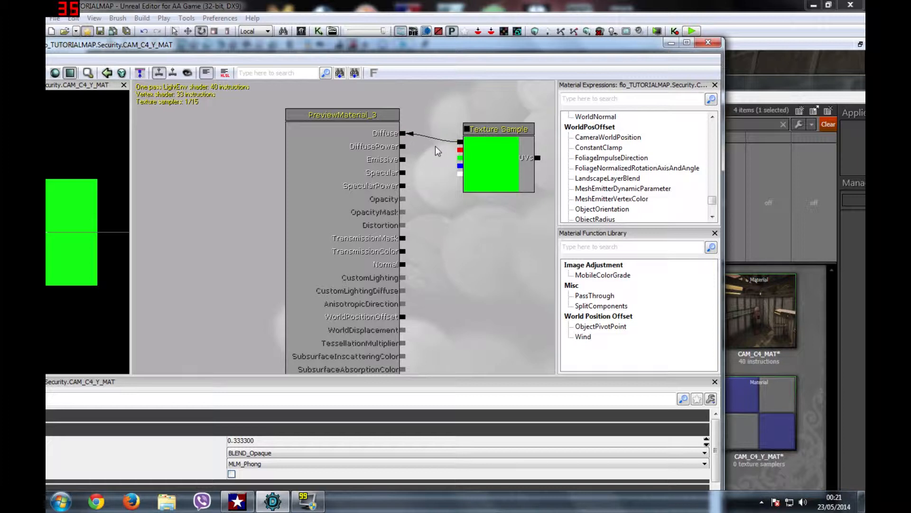
Step: Wire the Texture Sample's colour output to Emissive too and apply the material
click(485, 132)
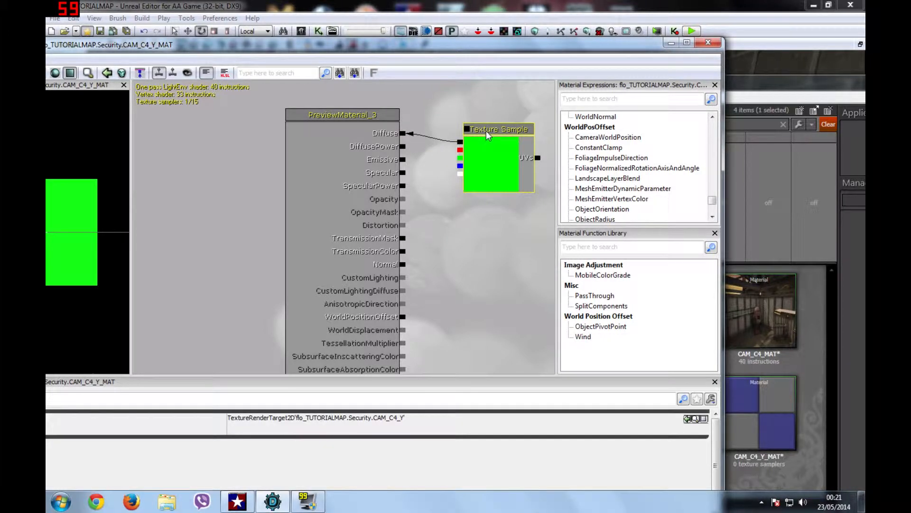
drag(486, 130, 491, 121)
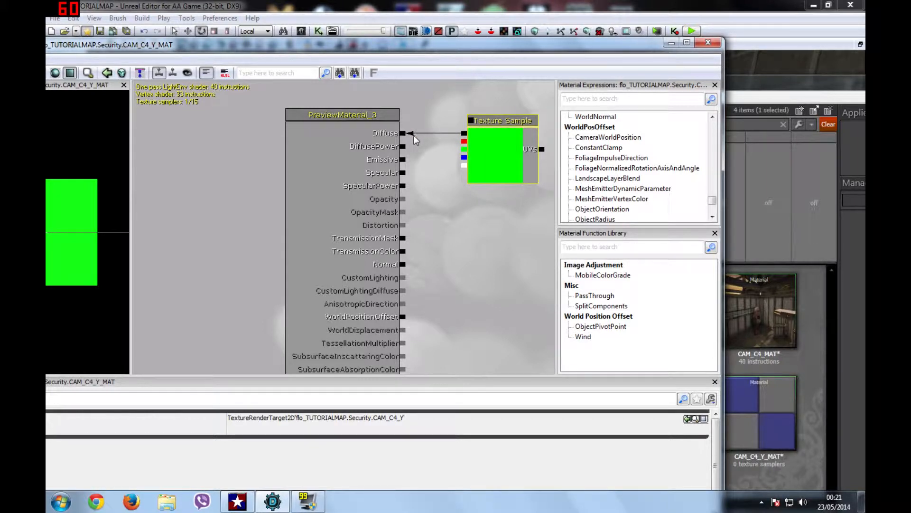
click(424, 159)
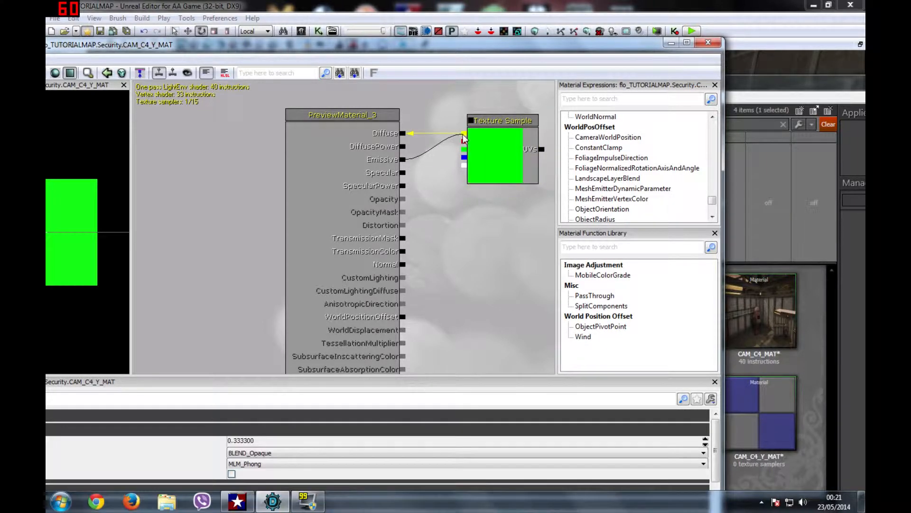
drag(462, 134, 443, 141)
drag(520, 47, 549, 89)
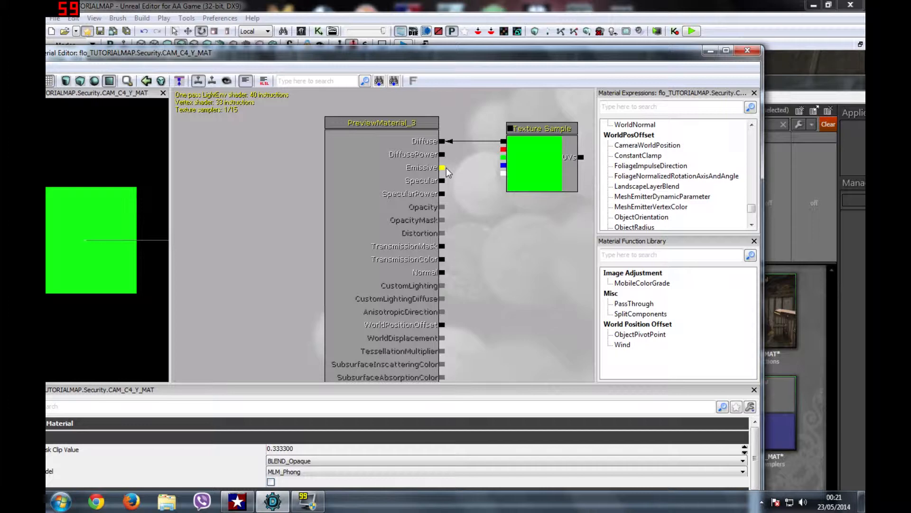
drag(478, 156, 456, 165)
drag(503, 143, 503, 144)
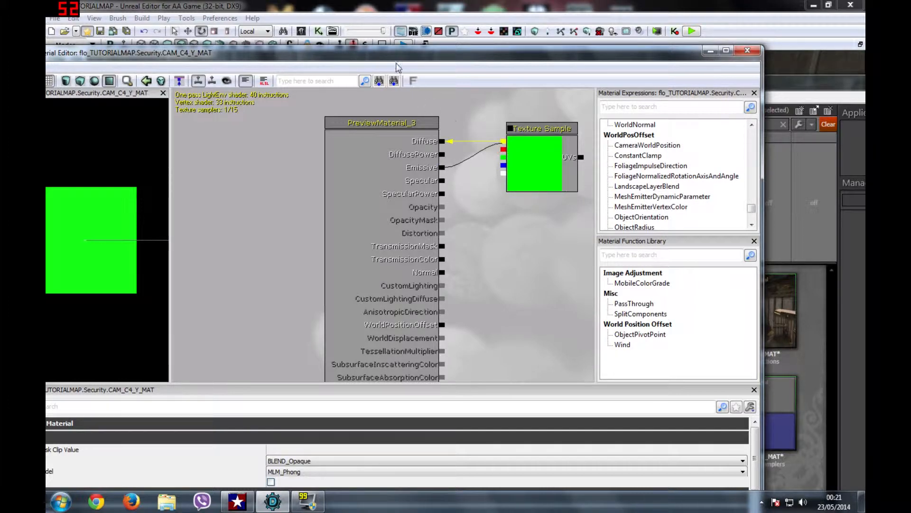
drag(394, 60, 540, 70)
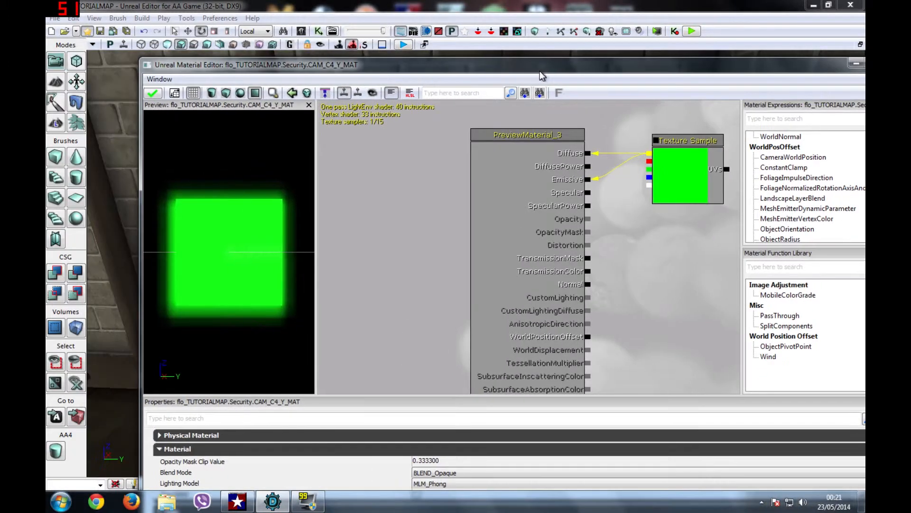
click(162, 93)
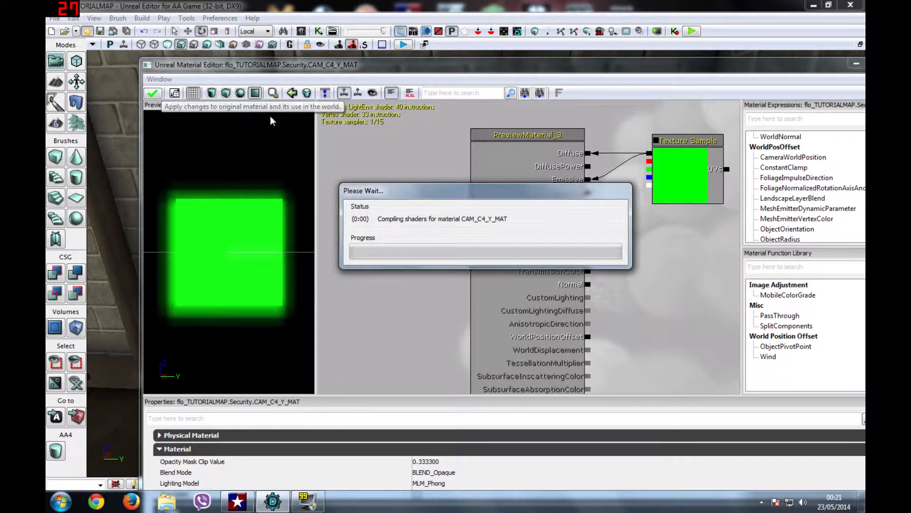
Step: Close the Material Editor, select CAM_C4_Y_MAT, and move the Content Browser over the viewport
drag(516, 65, 294, 177)
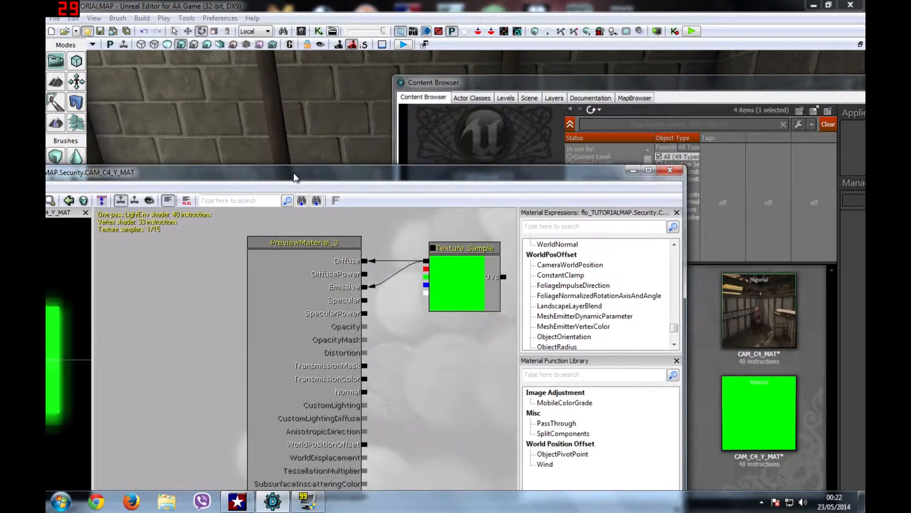
click(670, 170)
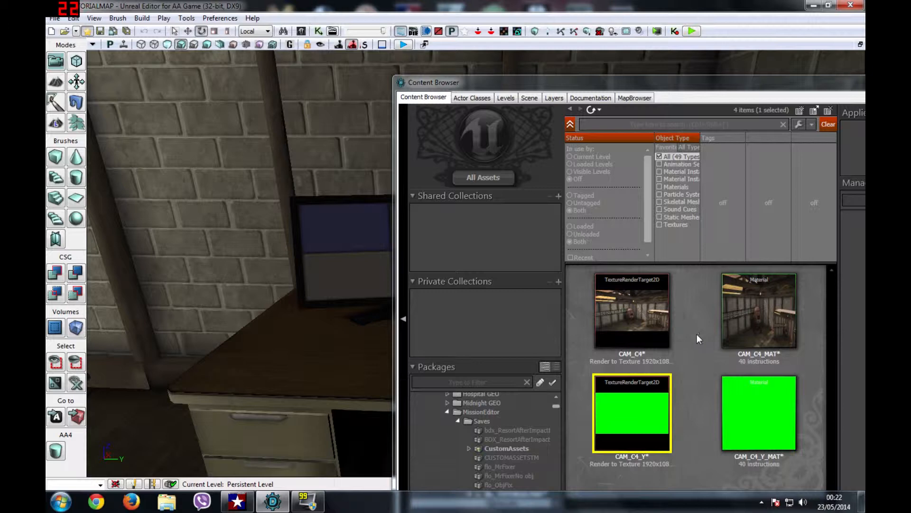
click(739, 409)
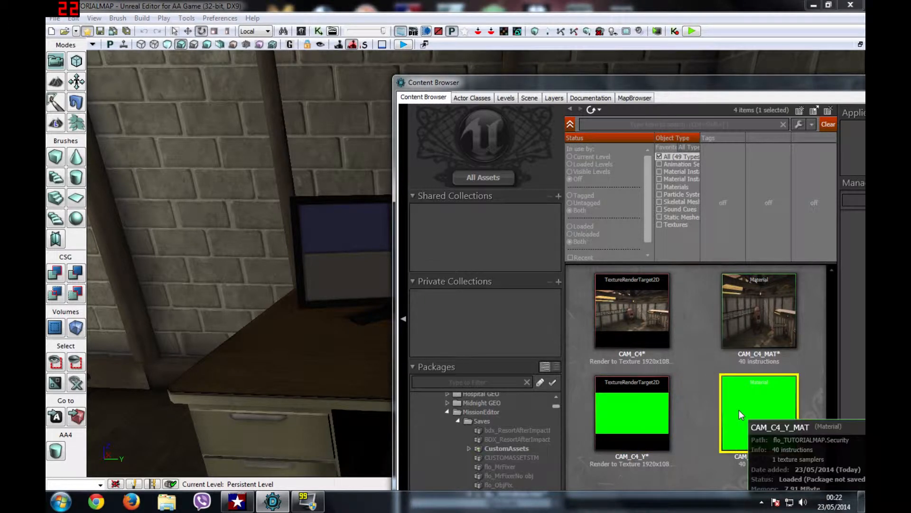
drag(635, 81, 390, 47)
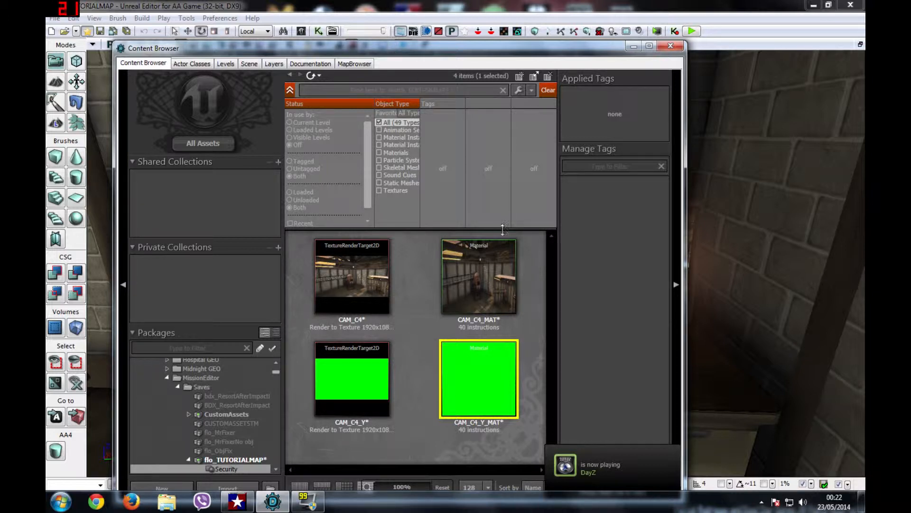
Step: Turn the view to the desk monitor and dock the Content Browser on the right
click(632, 47)
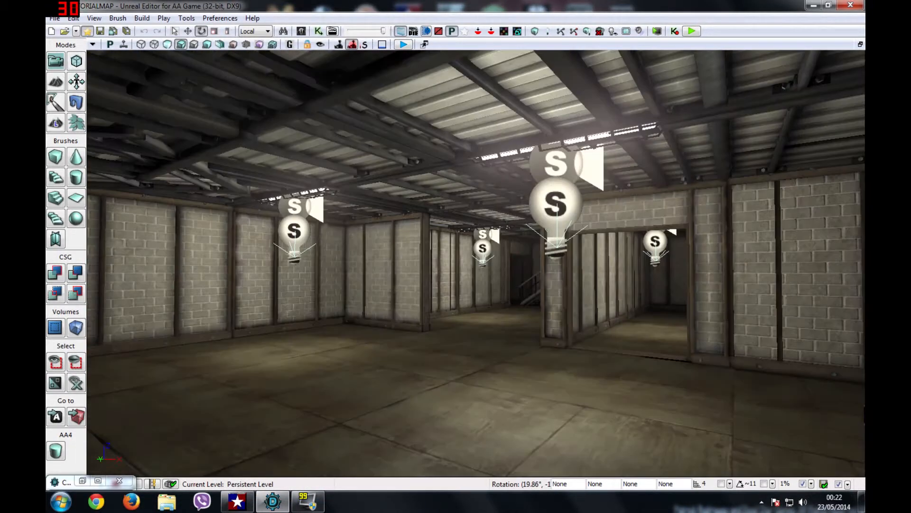
right_drag(476, 263, 754, 323)
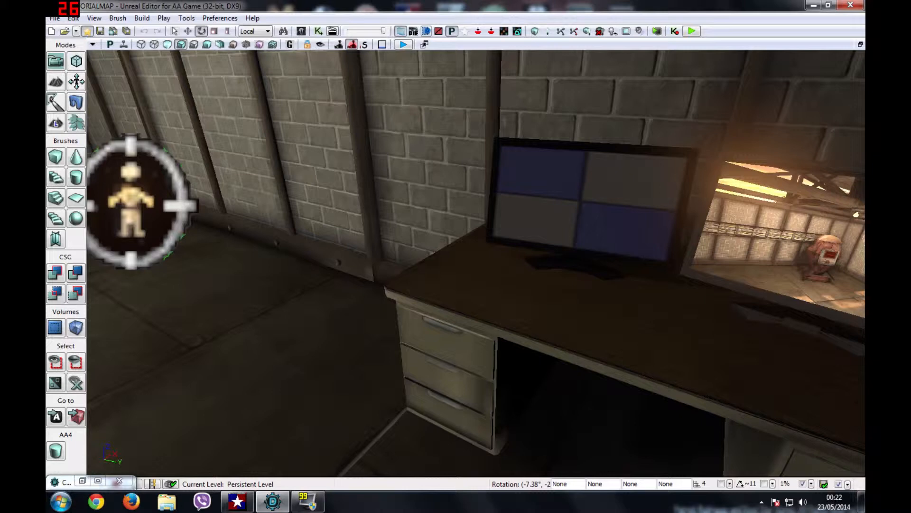
right_drag(476, 263, 570, 228)
click(86, 478)
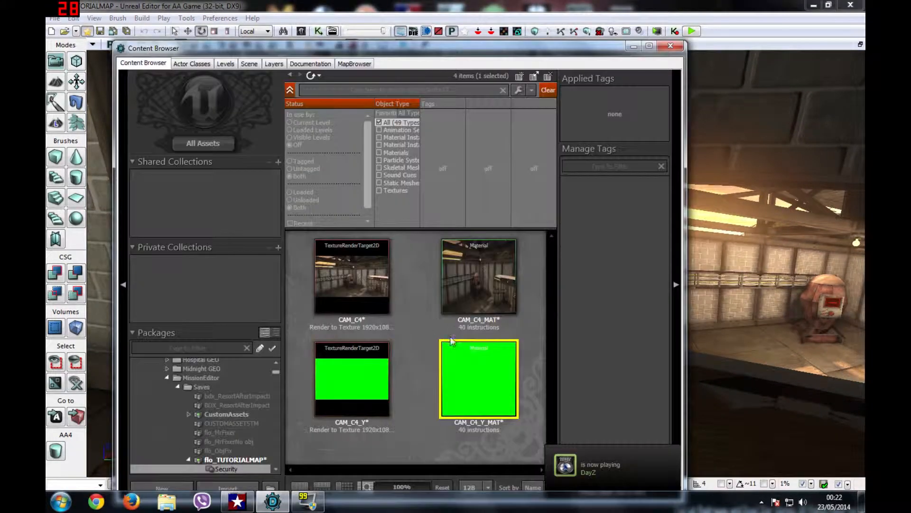
drag(473, 58, 864, 107)
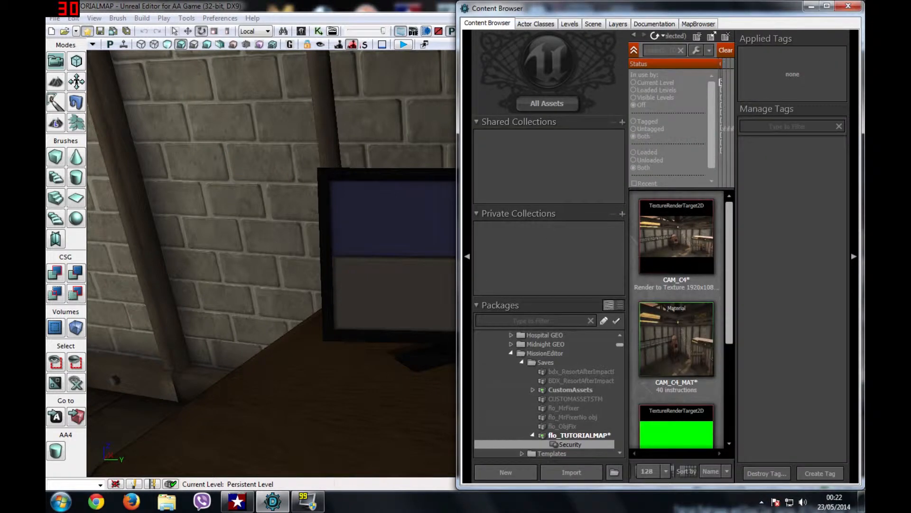
click(386, 223)
Step: Assign CAM_C4_Y_MAT to the monitor via Materials > Assign from Generic Browser
right_drag(387, 223, 437, 224)
right_click(389, 290)
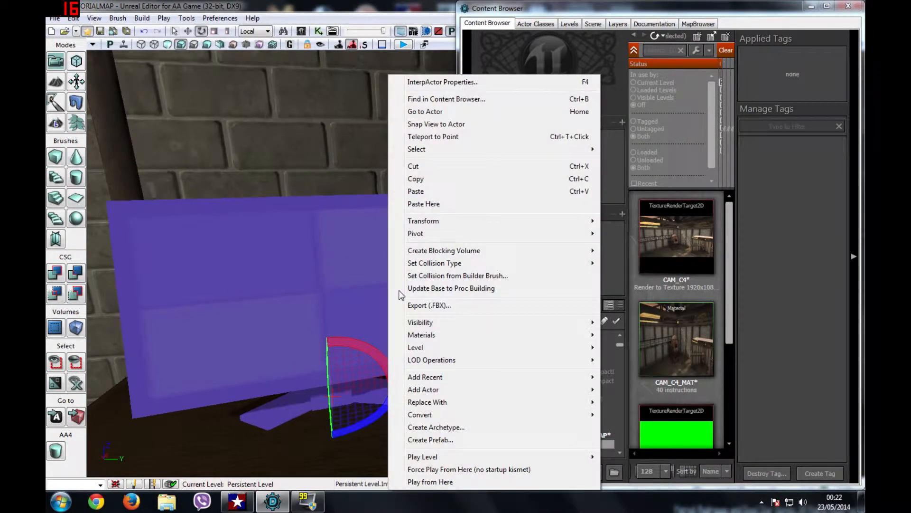
mouse_move(447, 335)
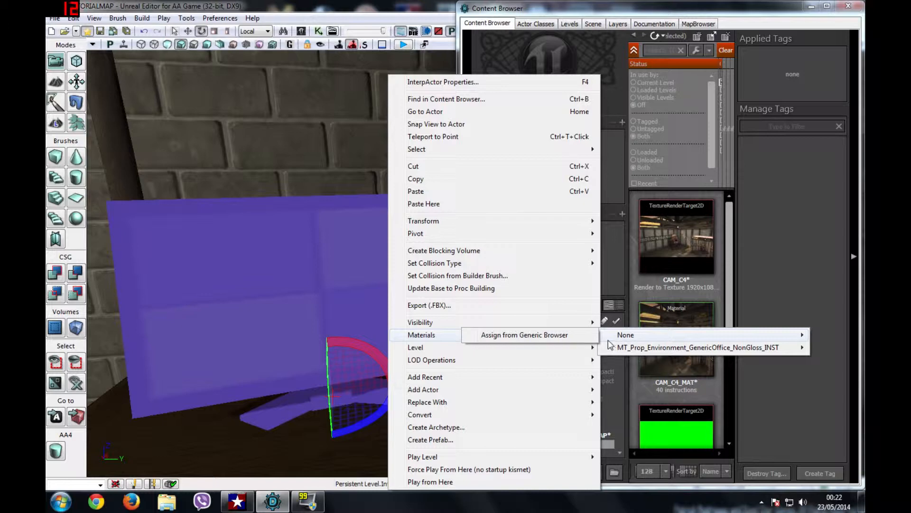
click(565, 335)
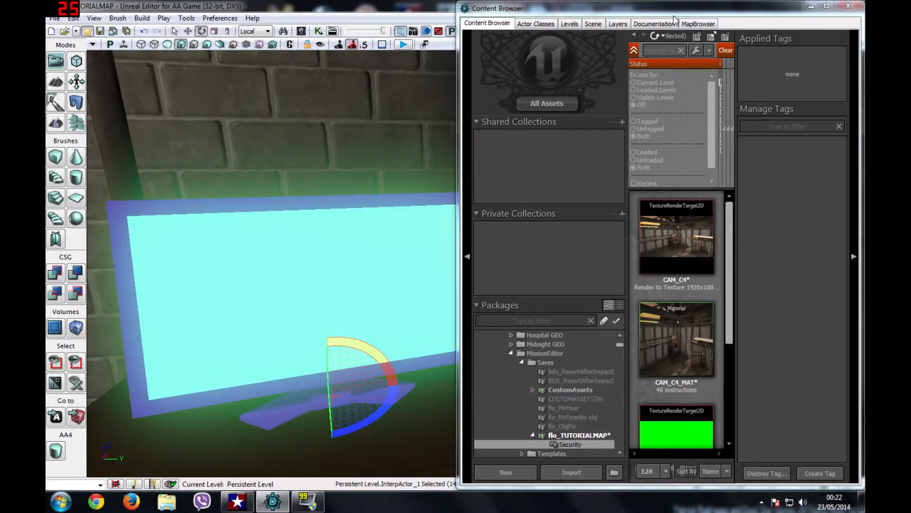
drag(674, 17, 434, 99)
click(553, 88)
key(Escape)
Step: Set AASceneCapture2DActor_2's Texture Target to the CAM_C4_Y render target in its Properties
right_drag(474, 261, 497, 223)
click(497, 223)
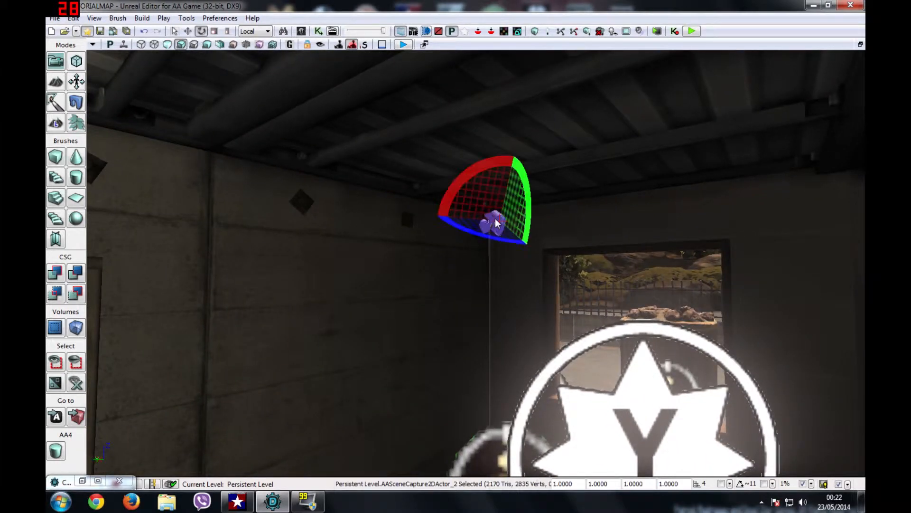
right_click(497, 224)
click(532, 148)
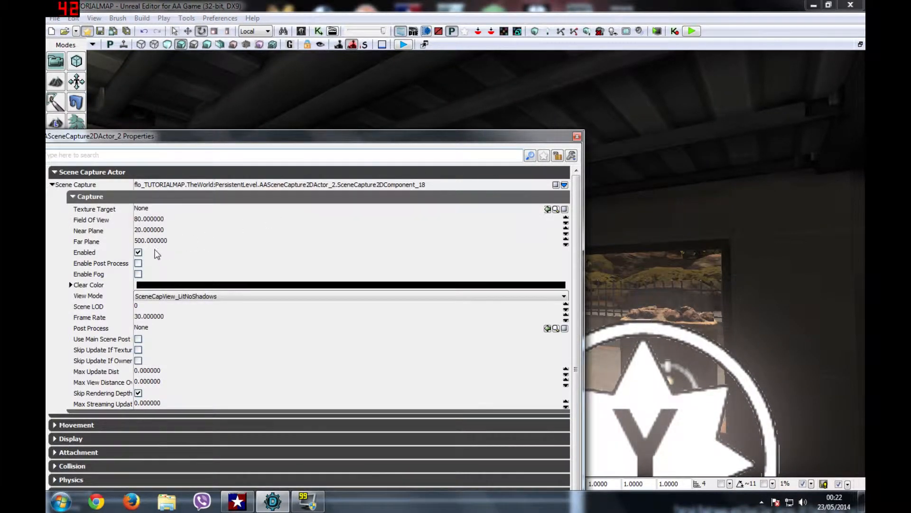
click(170, 210)
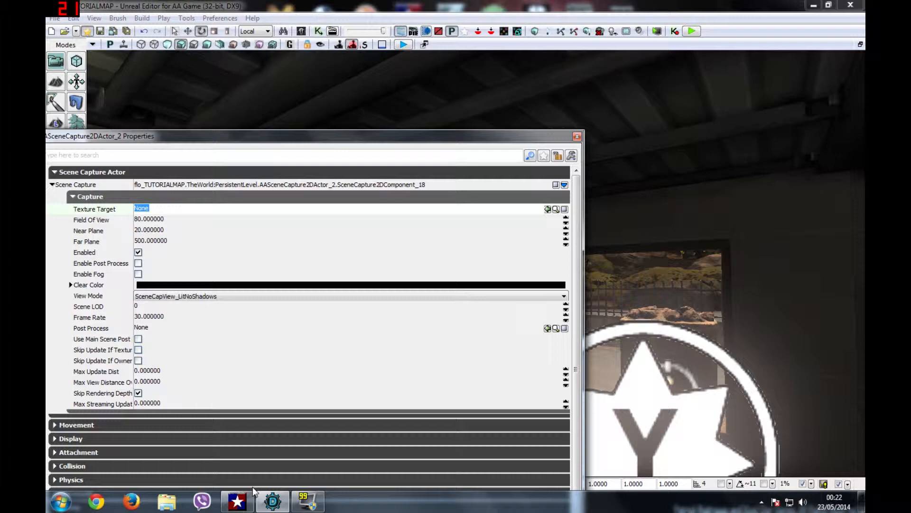
drag(294, 129, 353, 83)
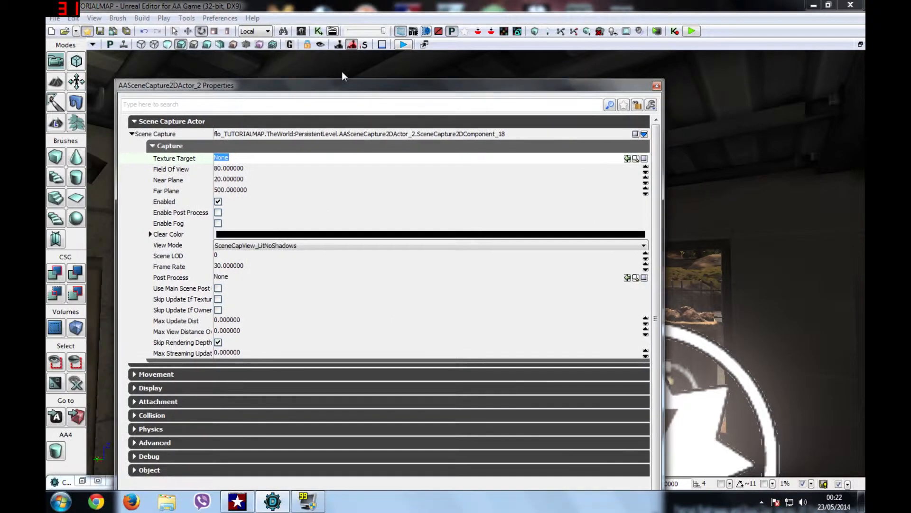
click(302, 31)
click(83, 481)
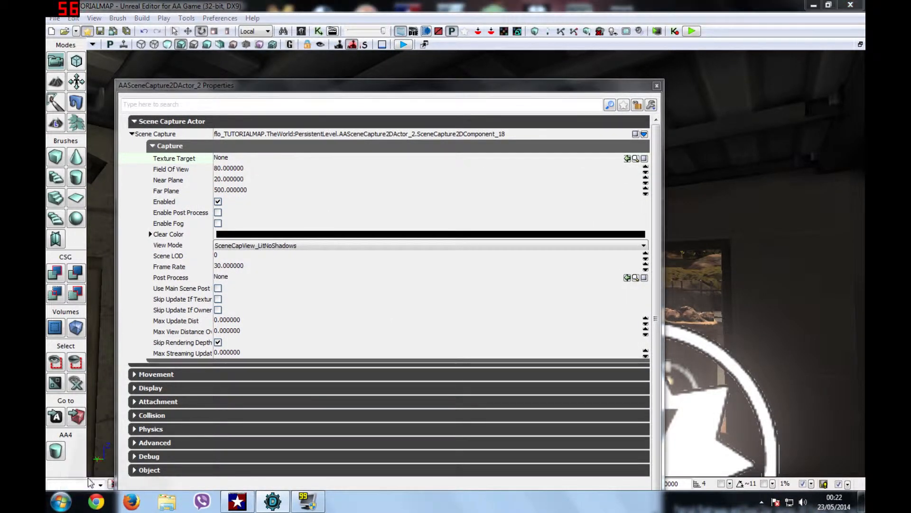
click(259, 408)
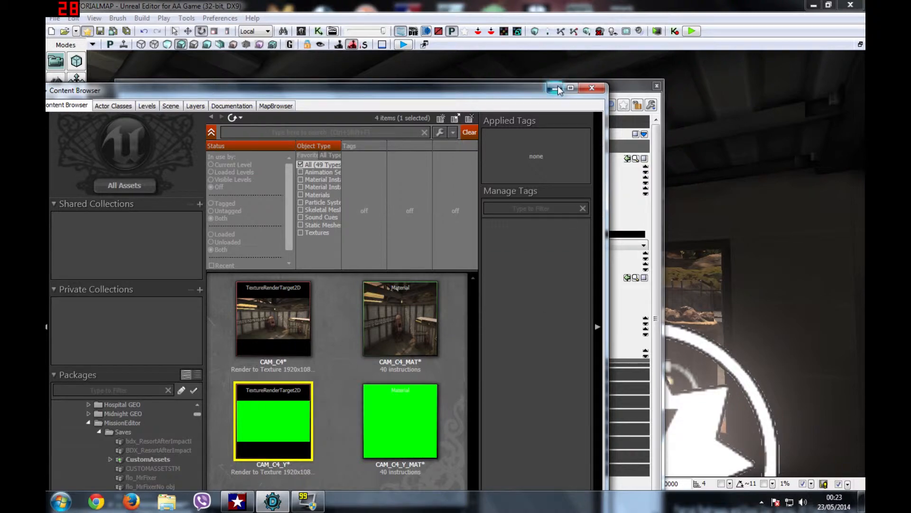
click(555, 89)
click(627, 158)
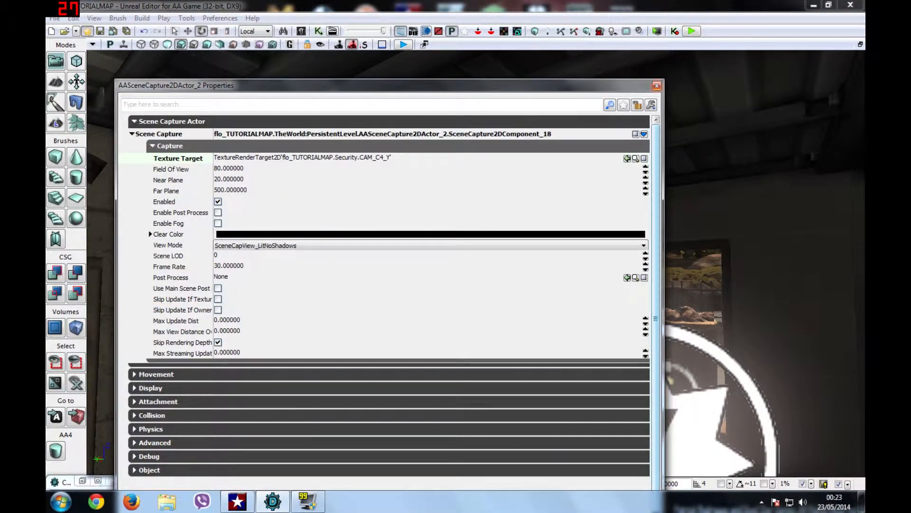
click(656, 86)
Step: Fly the viewport back to the desk monitors to see the live camera feed
drag(474, 261, 489, 52)
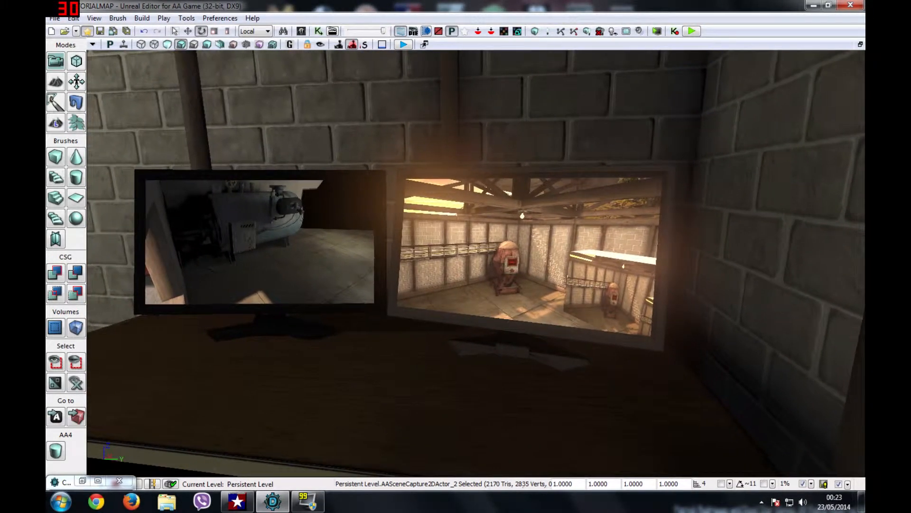
drag(489, 53, 463, 44)
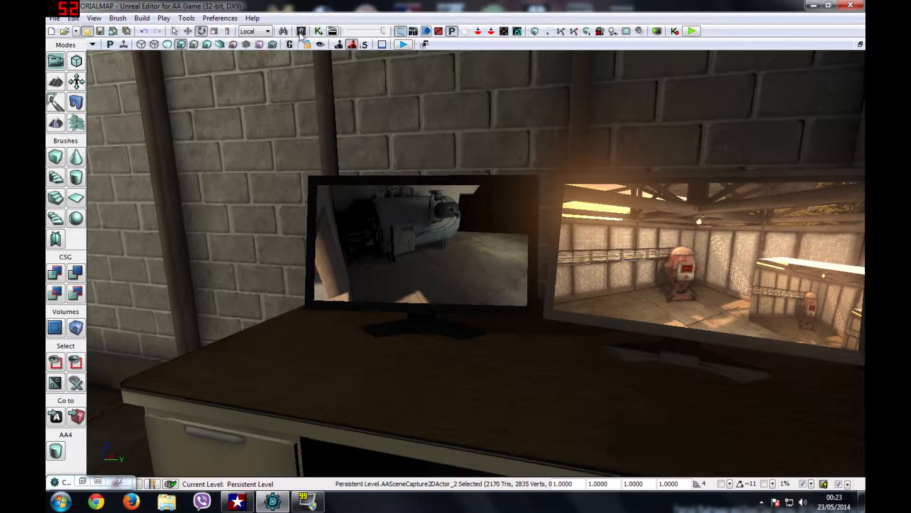
click(83, 480)
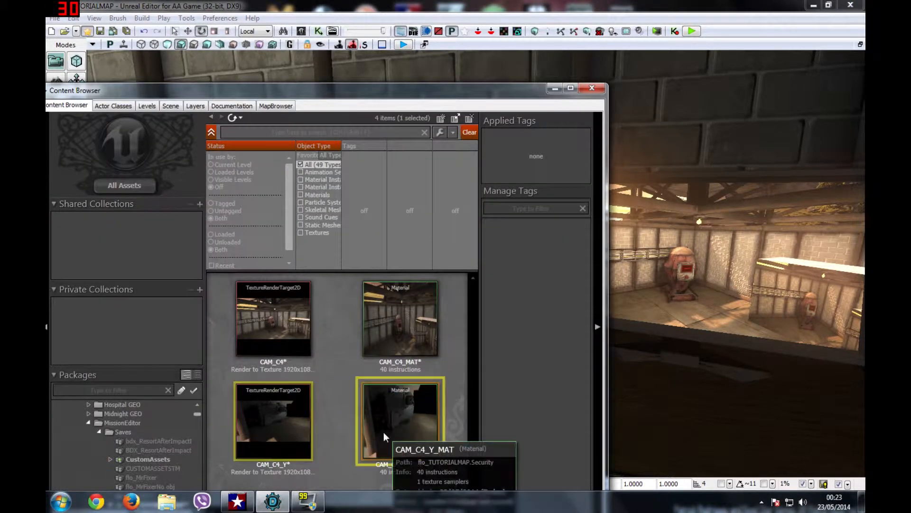
Step: Disconnect the texture from Emissive in CAM_C4_Y_MAT, apply, and inspect the monitor up close
right_click(383, 432)
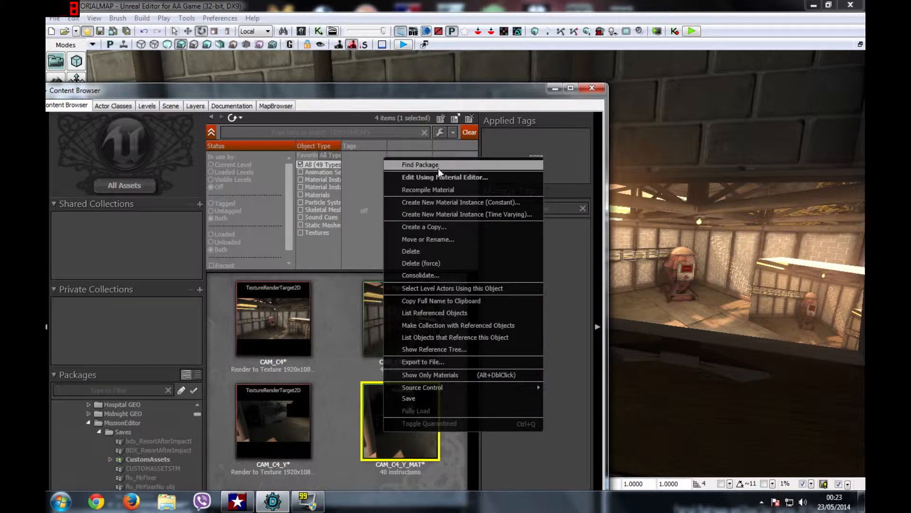
click(437, 175)
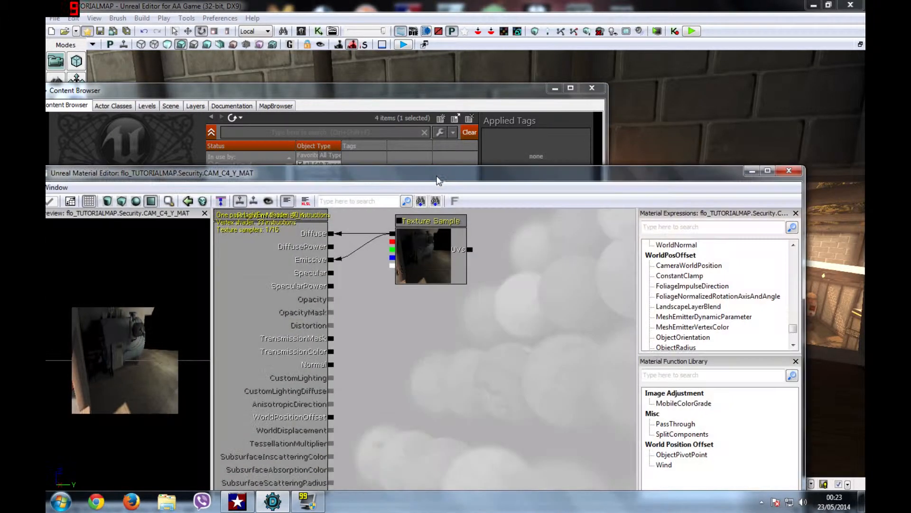
alt+click(333, 262)
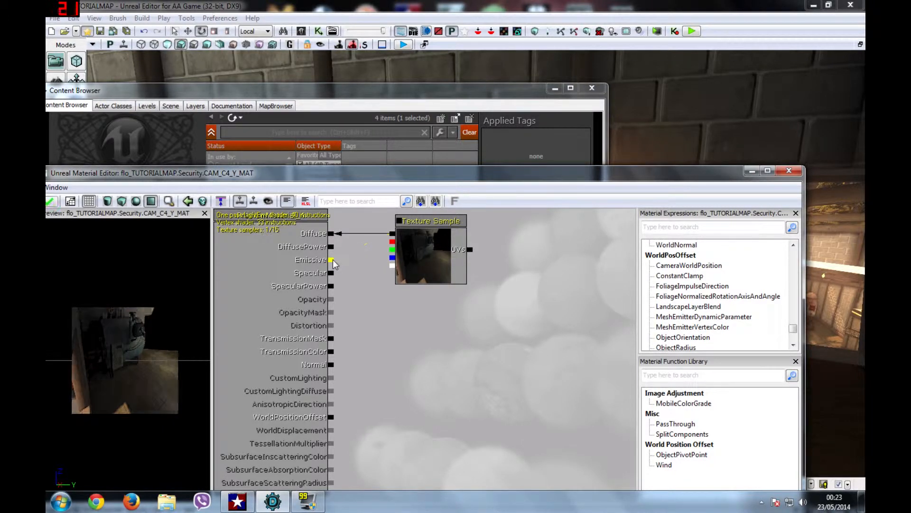
click(51, 204)
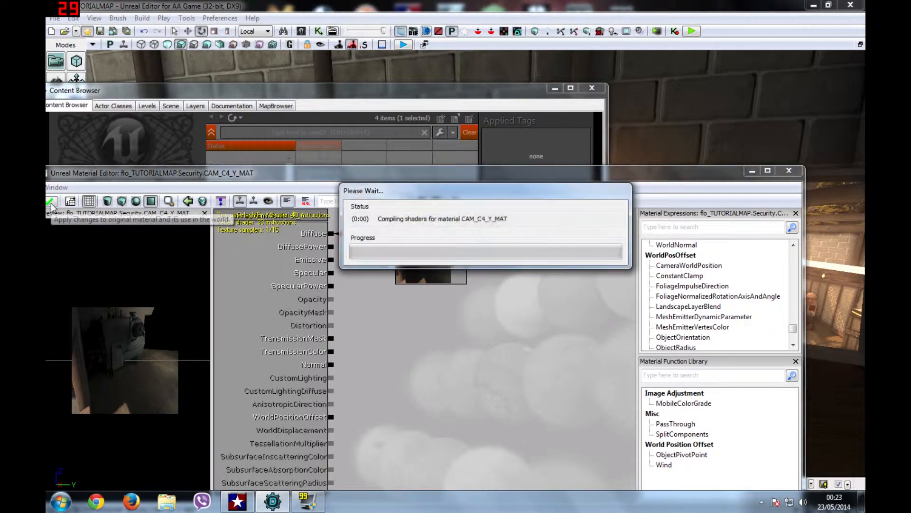
click(789, 171)
click(296, 420)
click(592, 89)
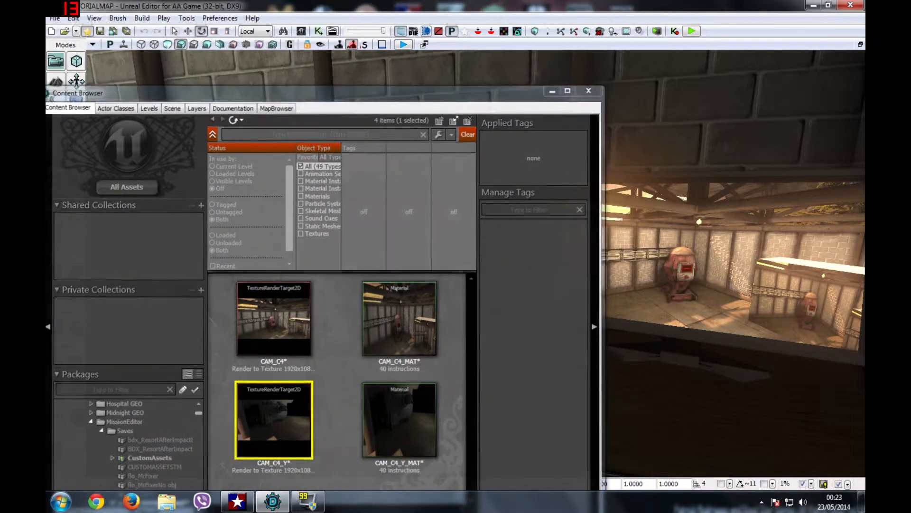
key(w)
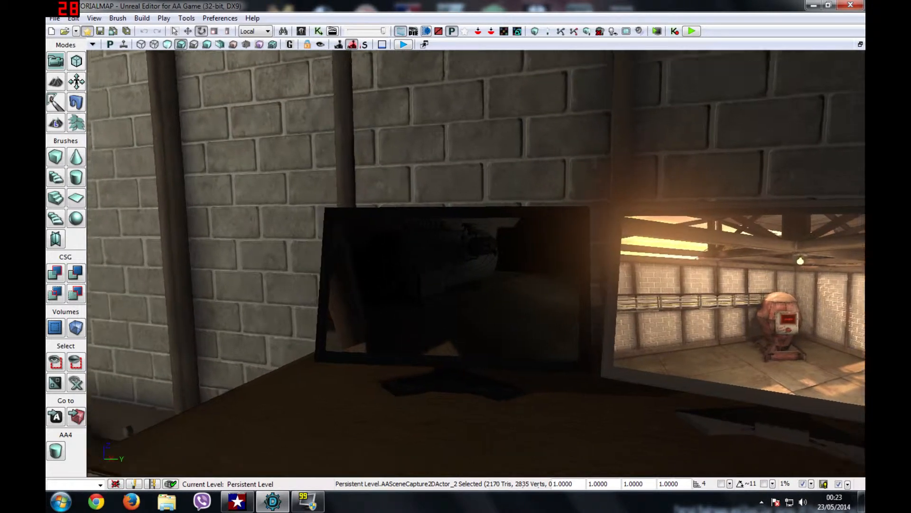
key(s)
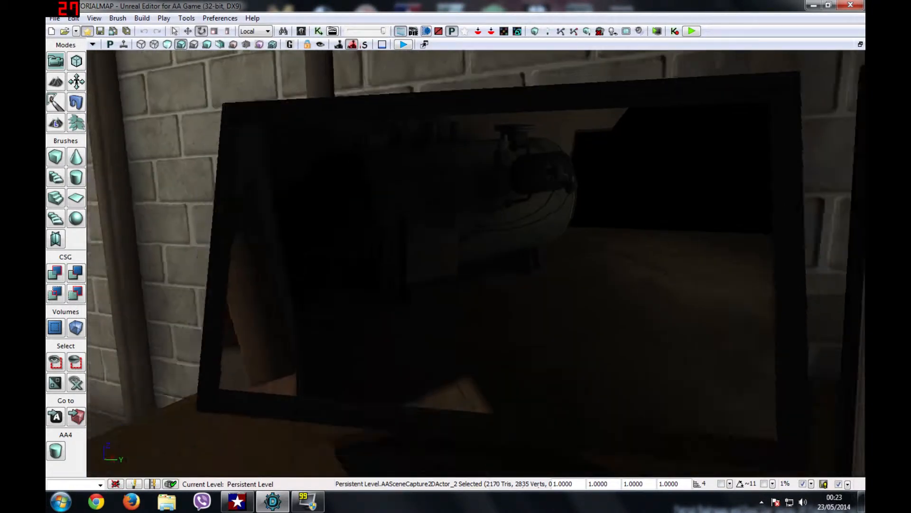
key(w)
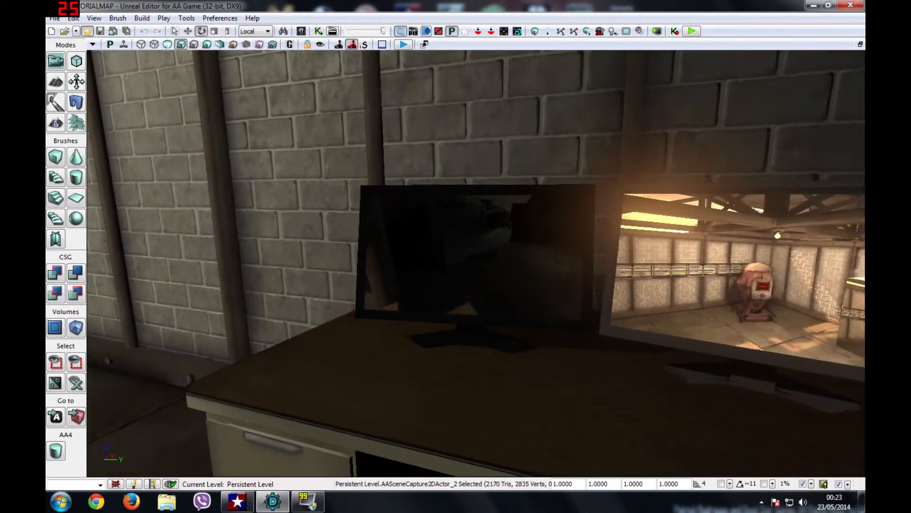
Step: Reconnect the Texture Sample to Emissive, apply, close the editors, and save the map
click(301, 31)
right_click(381, 417)
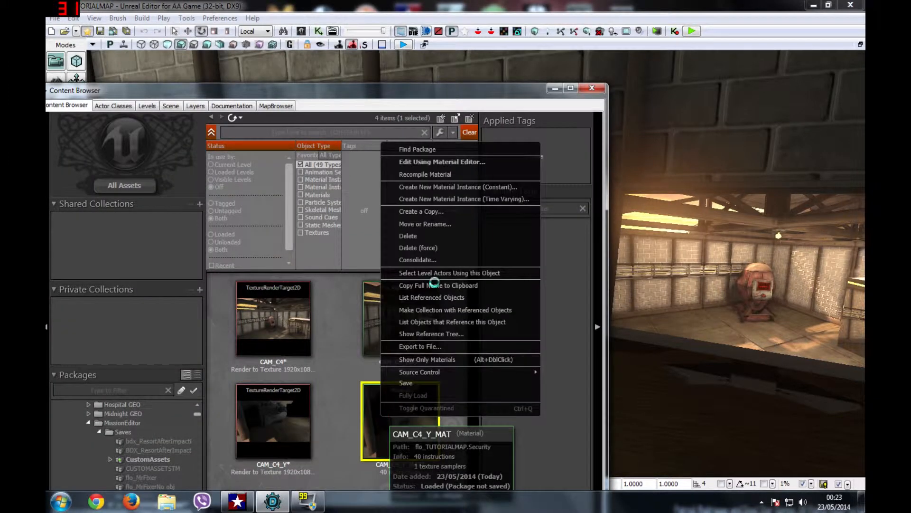
click(437, 162)
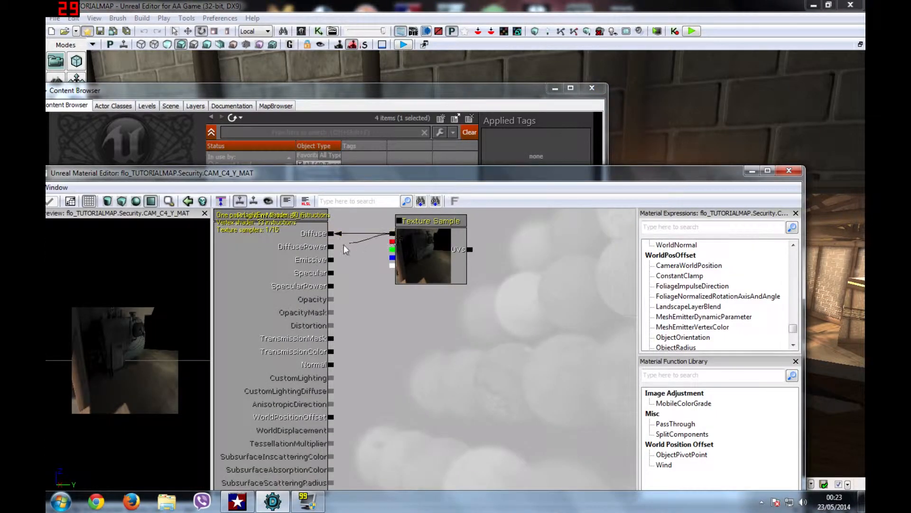
drag(331, 262, 331, 261)
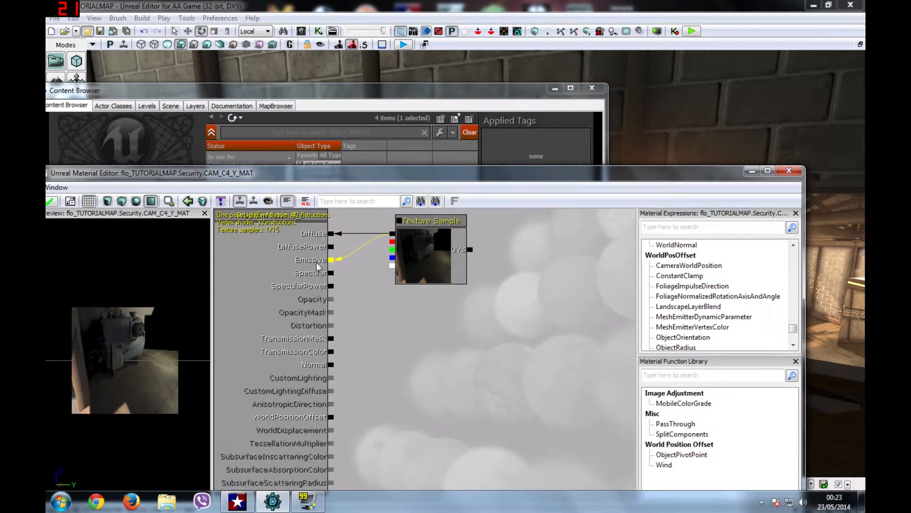
click(57, 204)
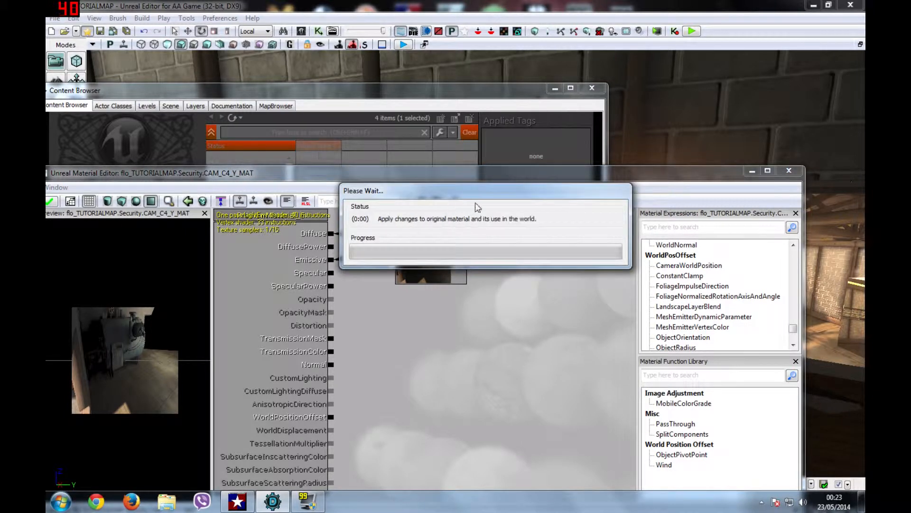
click(789, 170)
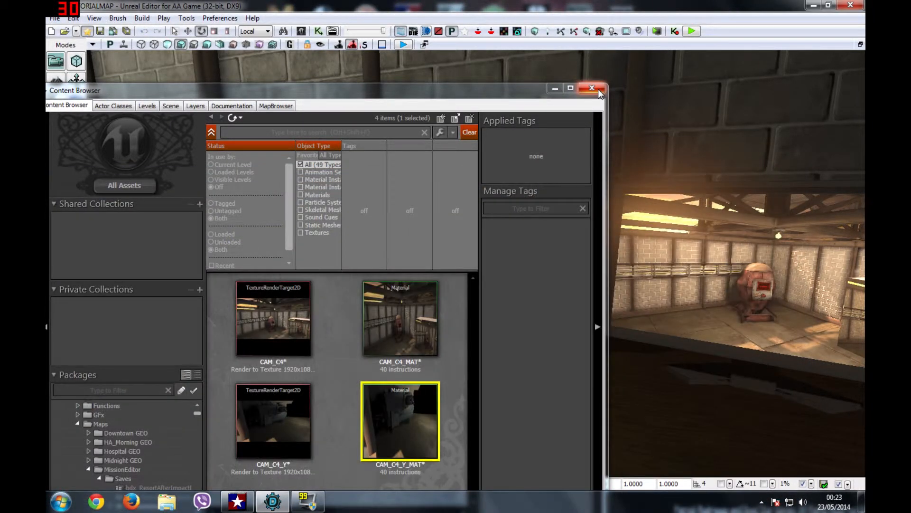
click(597, 89)
click(113, 32)
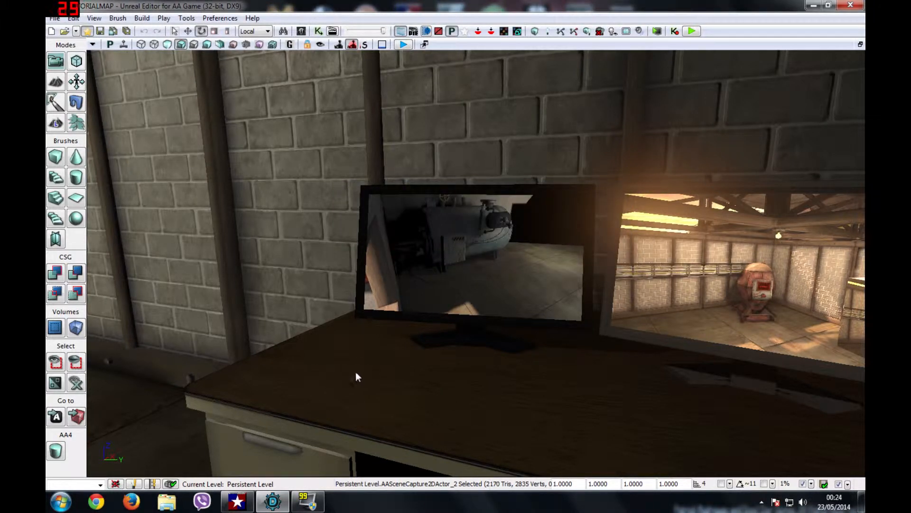
Step: Fly the view from the desk monitors up to the ceiling scene-capture camera
mouse_move(475, 261)
mouse_down()
mouse_move(427, 261)
mouse_move(475, 260)
mouse_move(472, 249)
mouse_up()
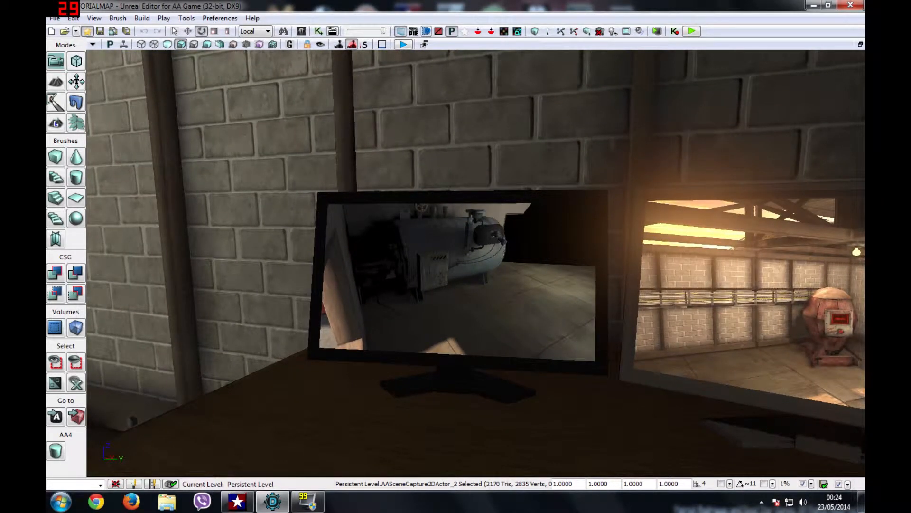
drag(472, 249, 489, 249)
right_drag(489, 249, 232, 208)
click(232, 207)
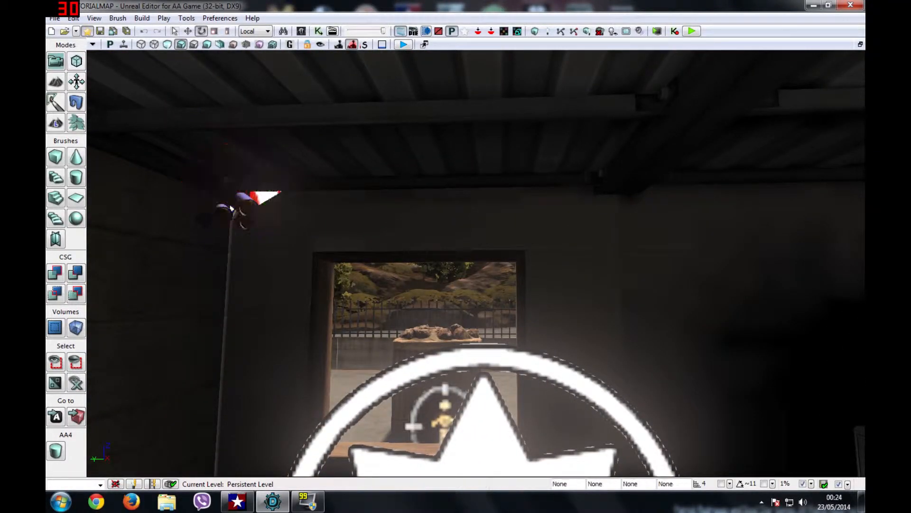
Step: Change AASceneCapture2DActor_2's Far Plane from 500 to 0 and close its Properties
click(236, 204)
key(space)
key(space)
right_click(240, 206)
click(291, 150)
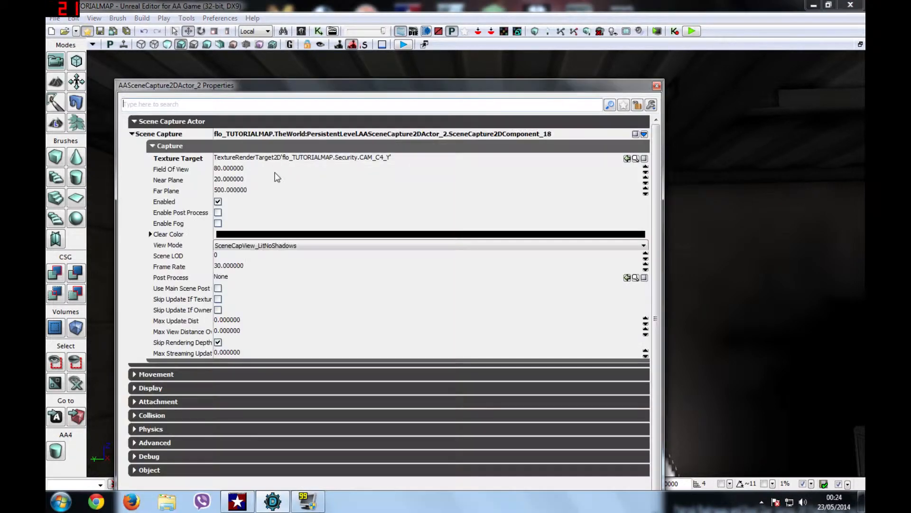
click(227, 192)
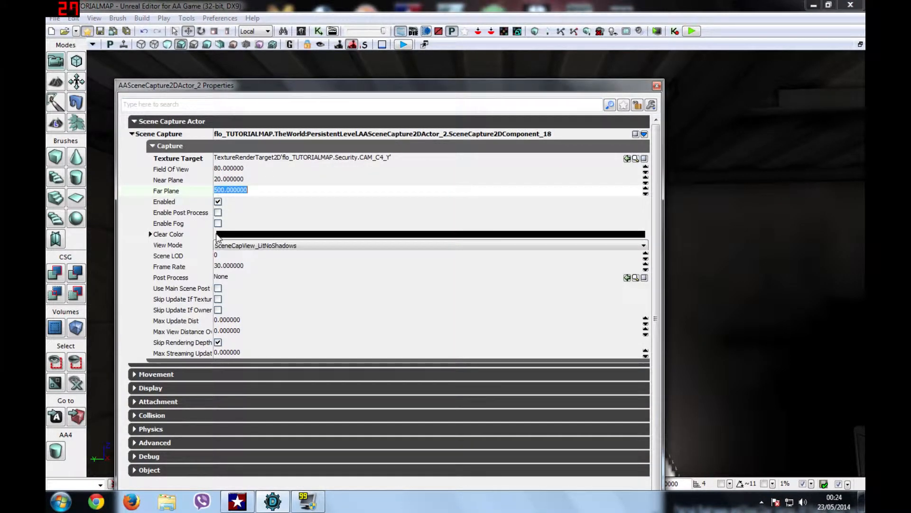
text(0)
key(Return)
click(656, 87)
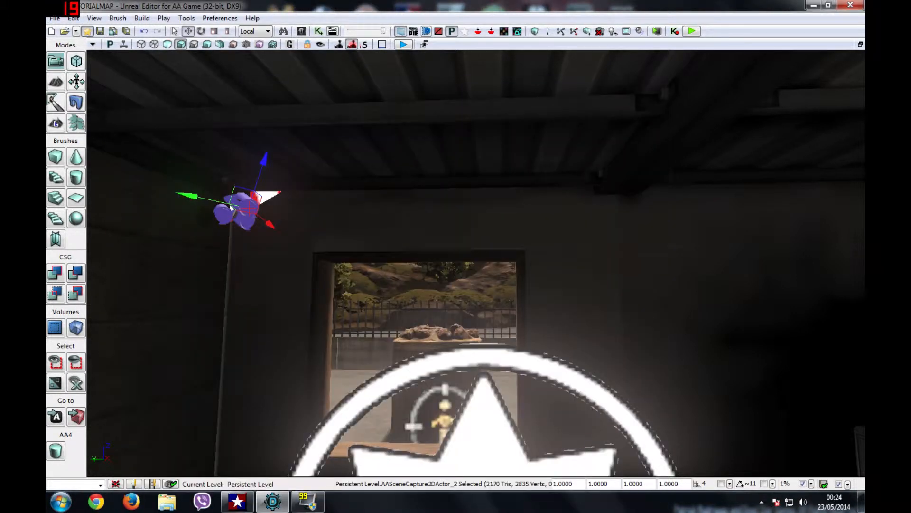
Step: Fly back to the desk monitors, save flo_TUTORIALMAP, and bring up the Content Browser
right_drag(230, 205, 531, 232)
drag(532, 233, 522, 157)
right_drag(522, 156, 493, 209)
drag(493, 209, 480, 176)
scroll(476, 263, up, 8)
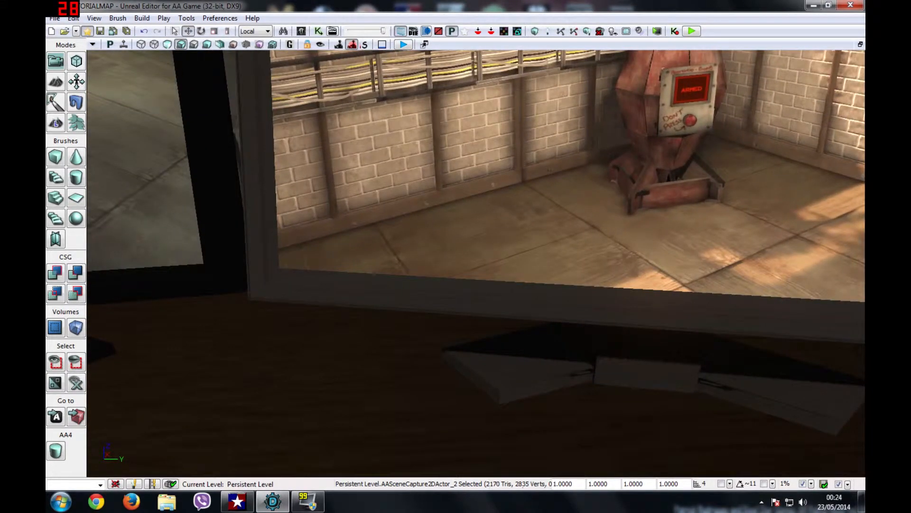
scroll(476, 263, down, 2)
scroll(476, 263, down, 8)
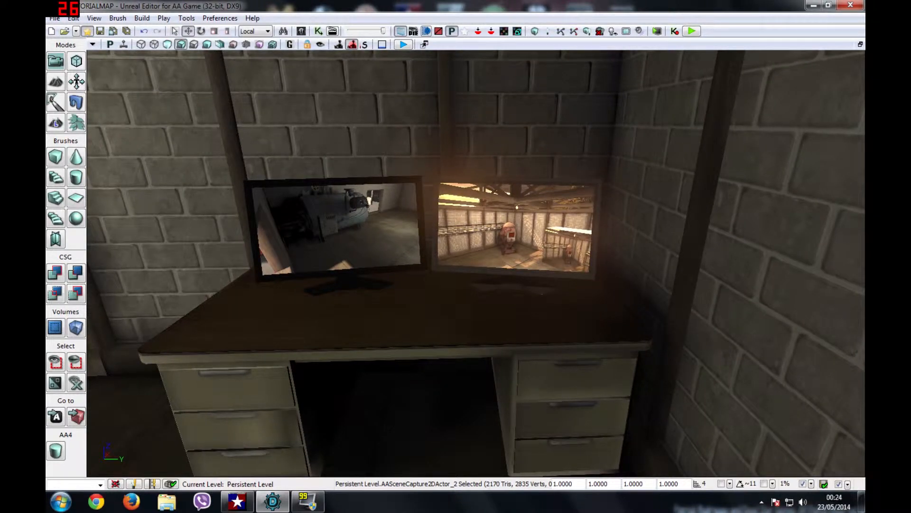
click(100, 31)
click(302, 31)
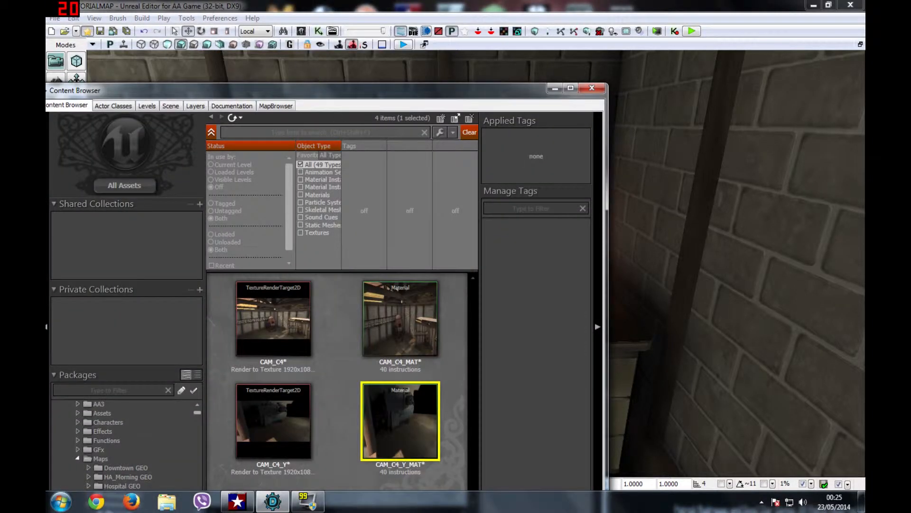
Step: Maximize the Content Browser and start a New Material from the right-click menu
drag(326, 93, 398, 10)
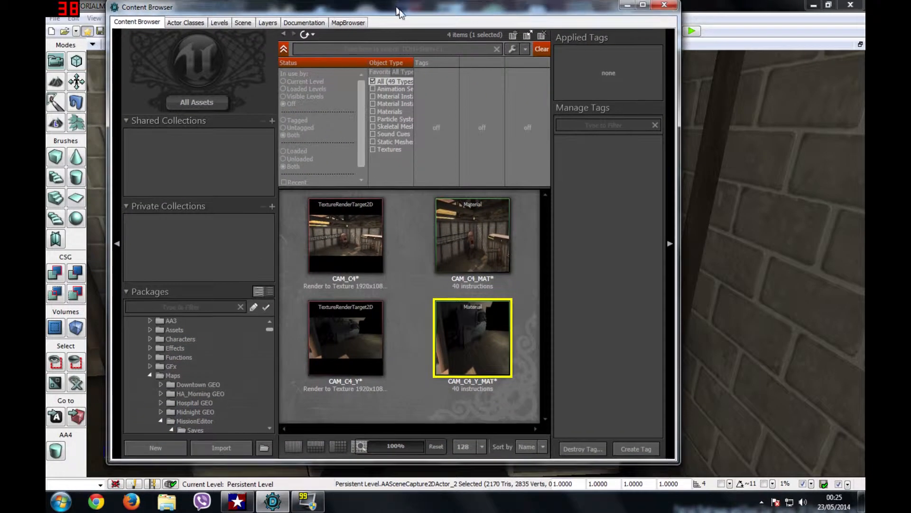
click(644, 5)
click(401, 347)
right_click(445, 349)
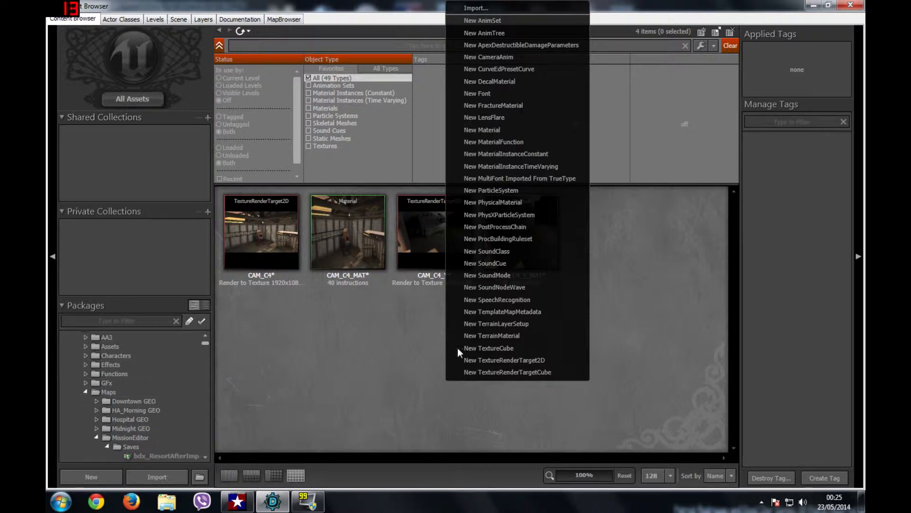
click(501, 132)
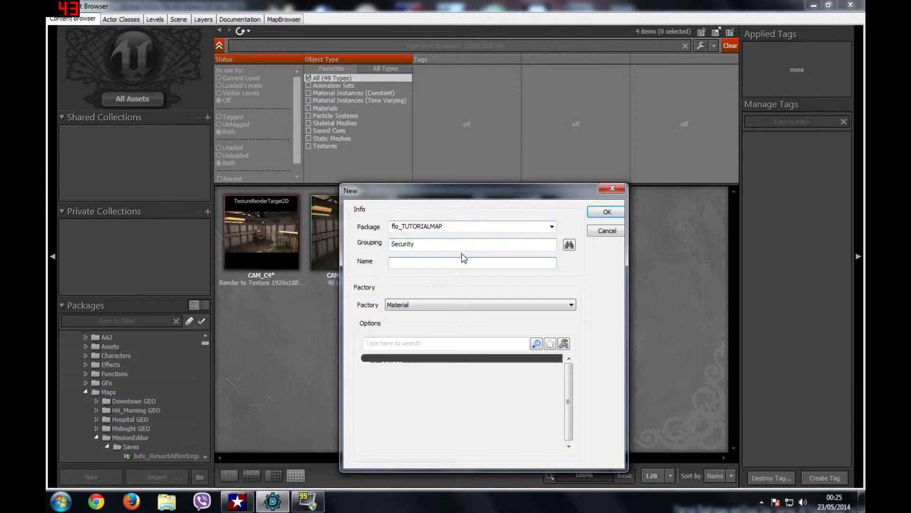
Step: Name it PP_CAMC4_MATERIAL in group Security, decline replacing PP_CAMC4_MAT, and confirm
text(P)
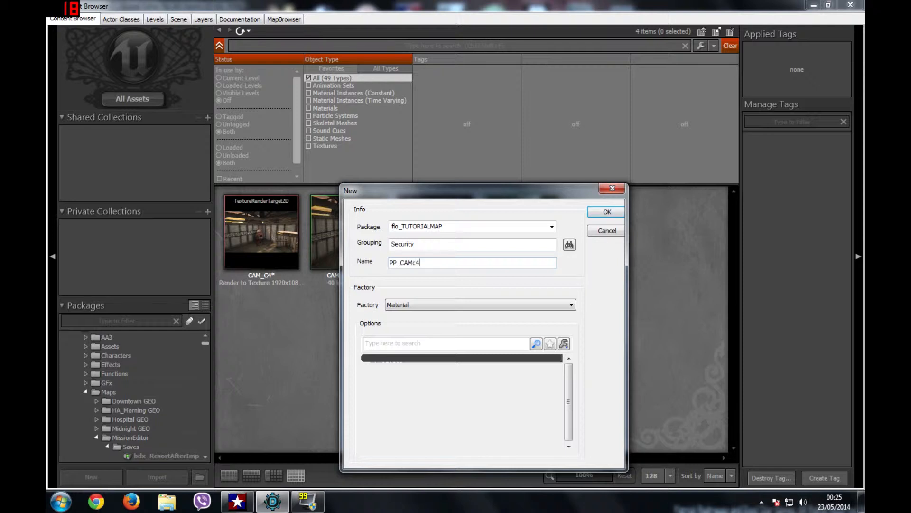
text(P_CAMc)
key(BackSpace)
text(C4_MAT)
click(594, 214)
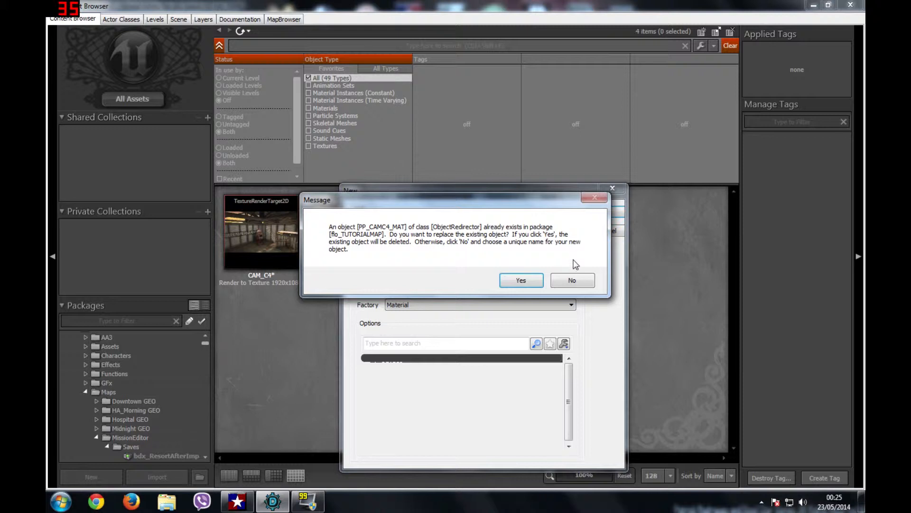
click(572, 281)
drag(511, 200, 595, 180)
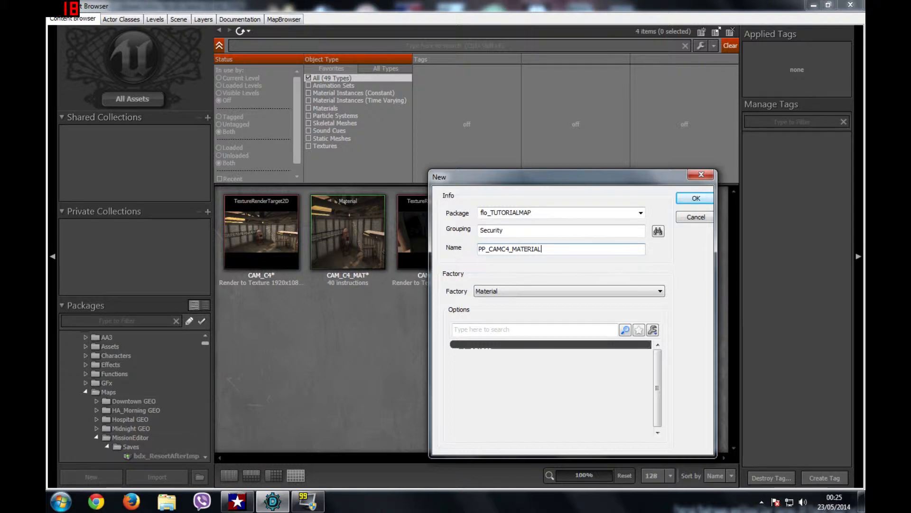
click(695, 199)
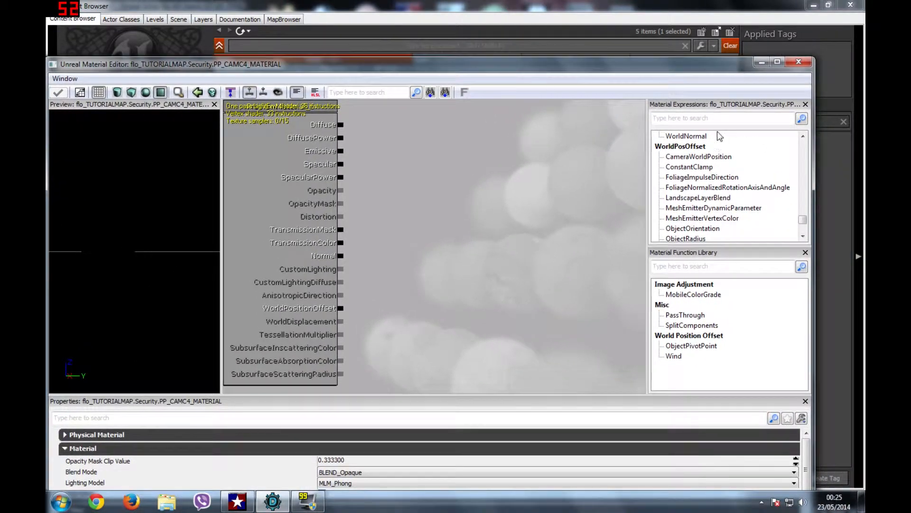
Step: Search the material expressions for 'desat' and place a Desaturation node on the canvas
click(685, 119)
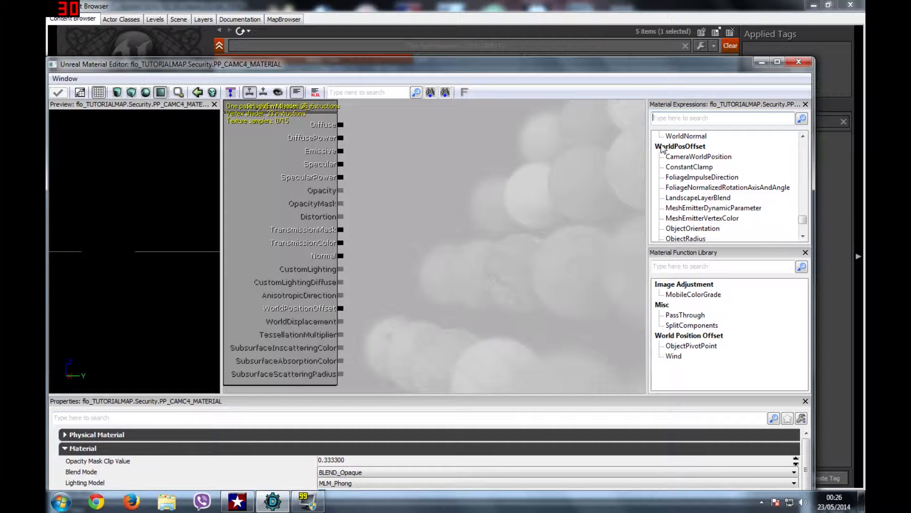
text(desat)
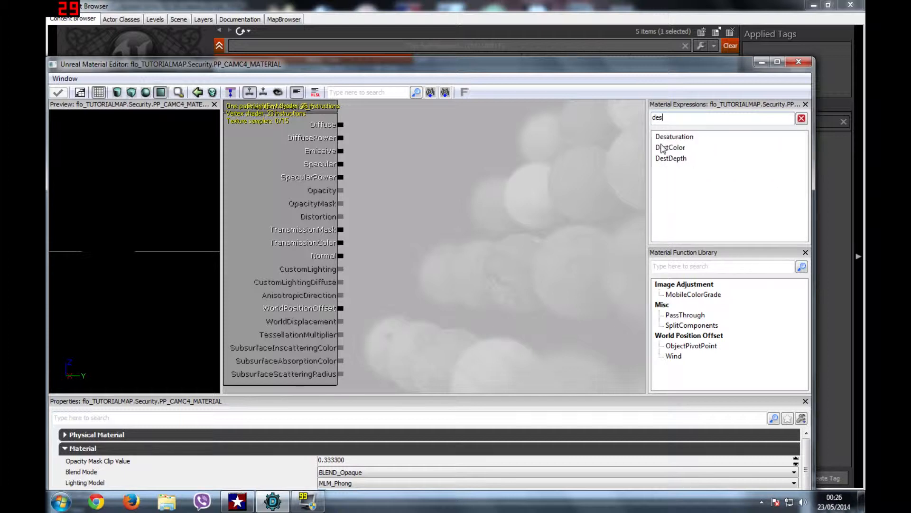
click(676, 138)
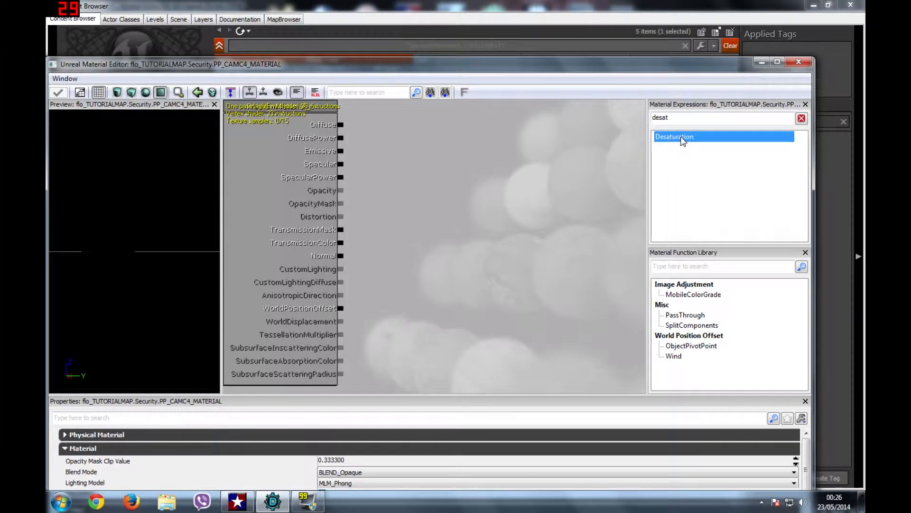
click(417, 141)
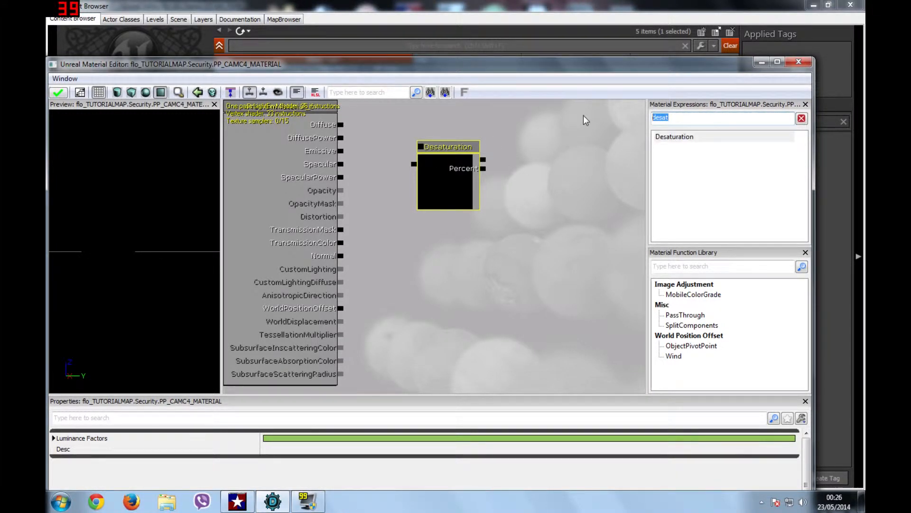
Step: Add a Scene Texture Sample, wire it into Desaturation, and wire Desaturation into Diffuse
key(BackSpace)
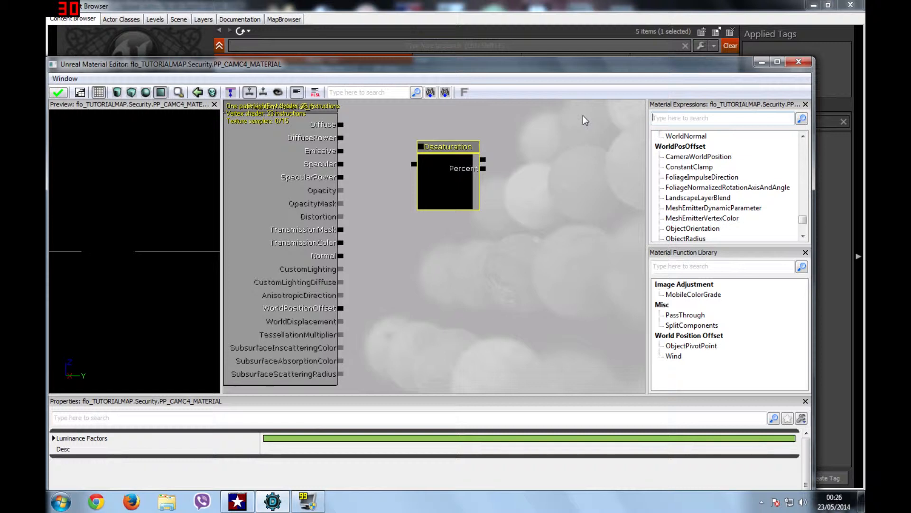
text(scene)
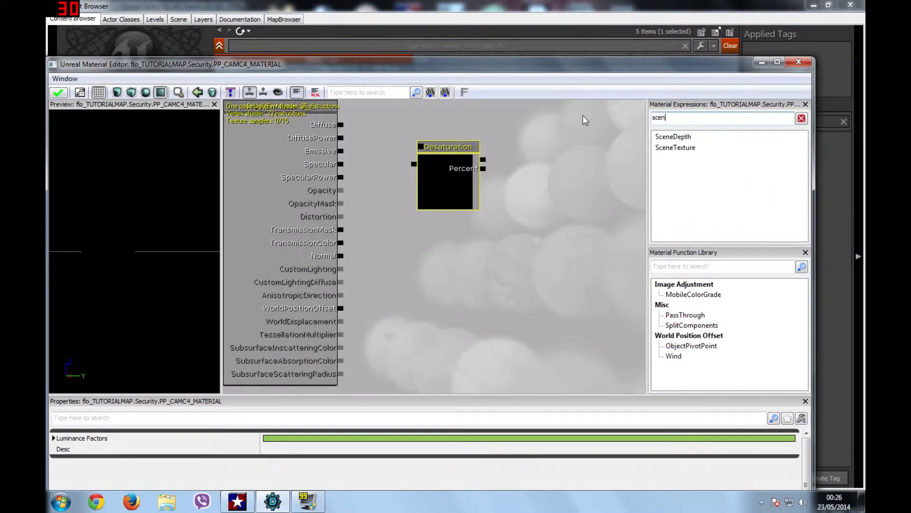
click(690, 147)
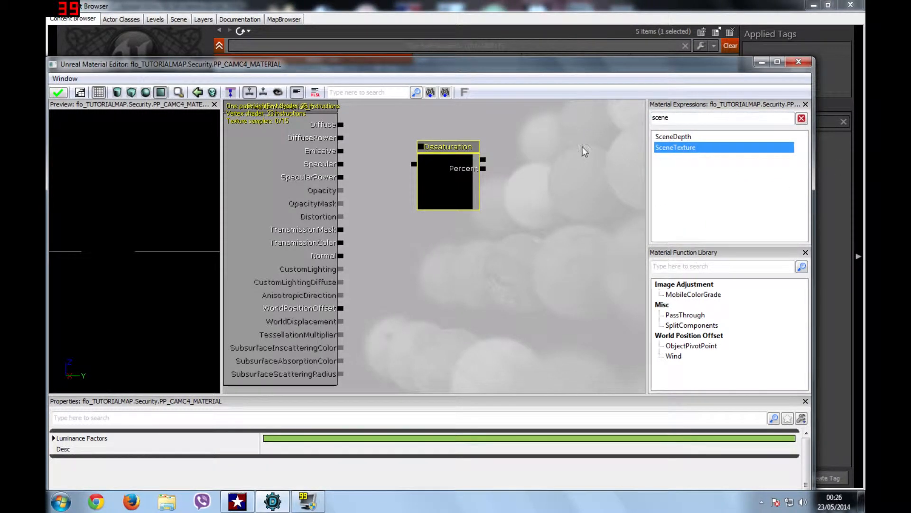
drag(621, 155, 556, 136)
drag(483, 160, 535, 155)
drag(423, 171, 376, 147)
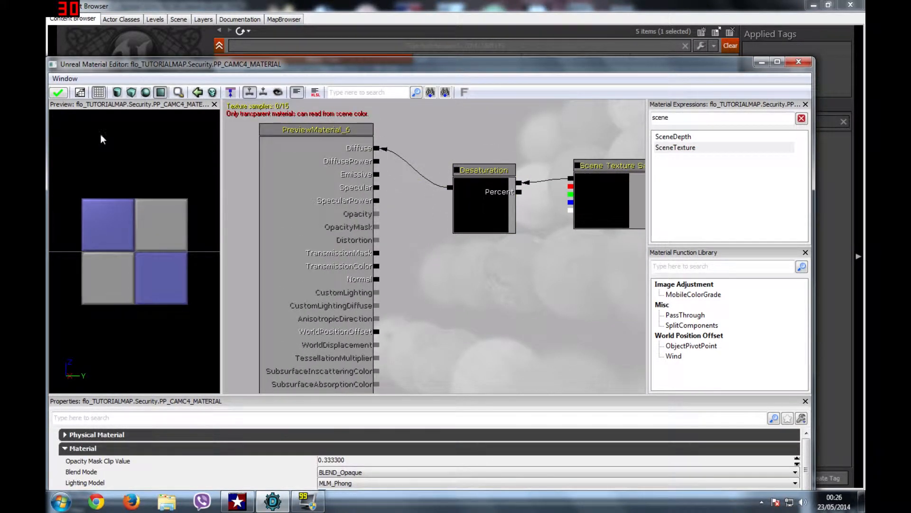
Step: Rearrange the window and nodes so the Scene Texture Sample sits beside Desaturation
drag(386, 60, 397, 26)
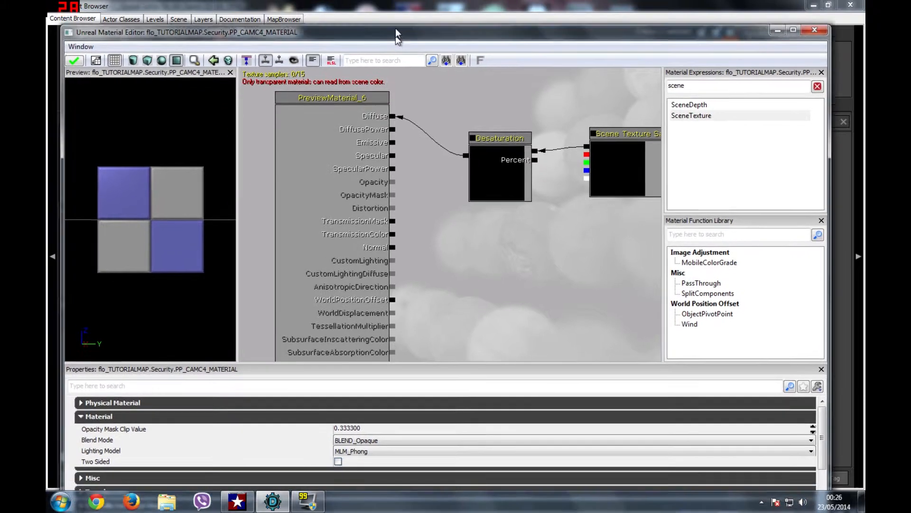
drag(503, 128, 492, 91)
drag(603, 123, 577, 87)
drag(191, 210, 292, 206)
Step: Set the material to BLEND_Translucent with the MLM_Unlit lighting model and apply
click(491, 150)
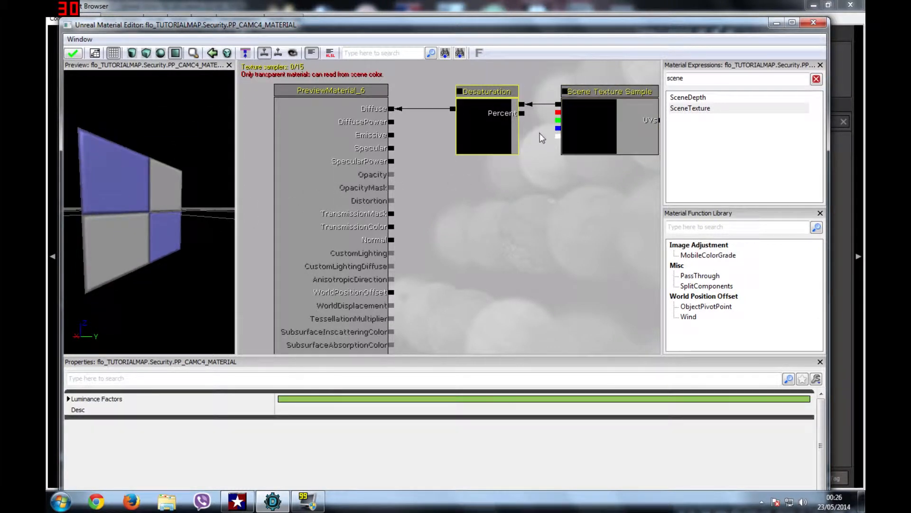
click(598, 133)
click(349, 119)
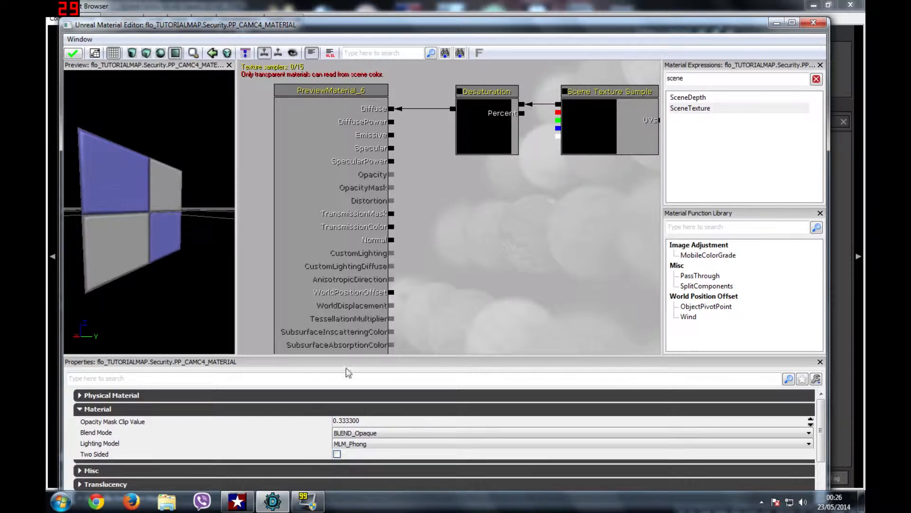
click(404, 434)
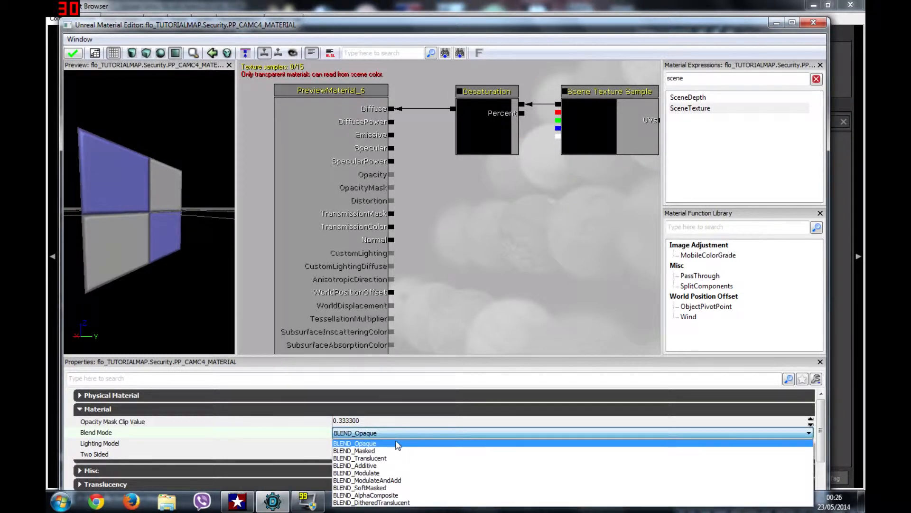
click(390, 458)
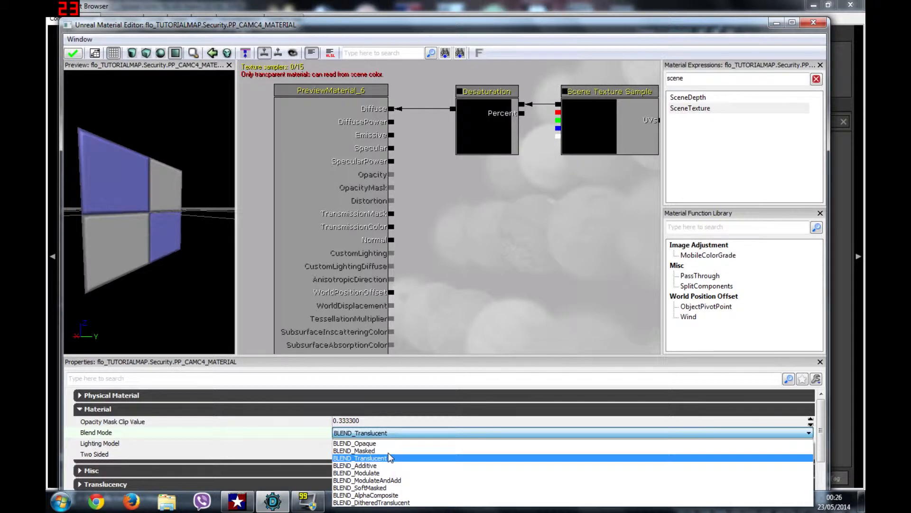
click(382, 444)
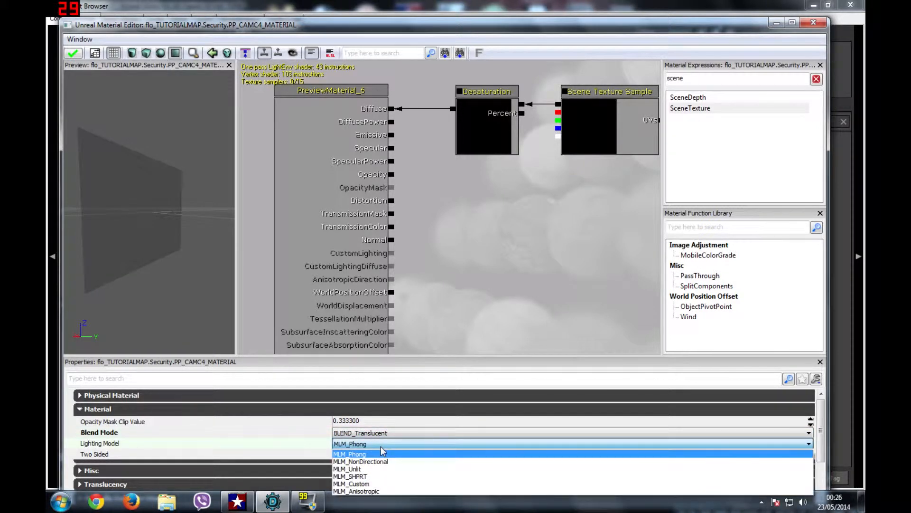
click(370, 470)
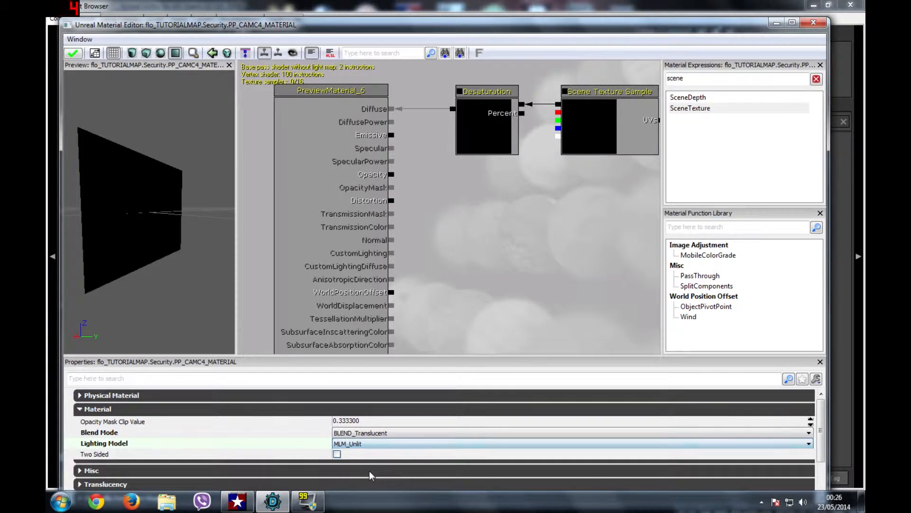
mouse_move(143, 214)
mouse_down()
mouse_move(199, 199)
mouse_move(142, 209)
mouse_up()
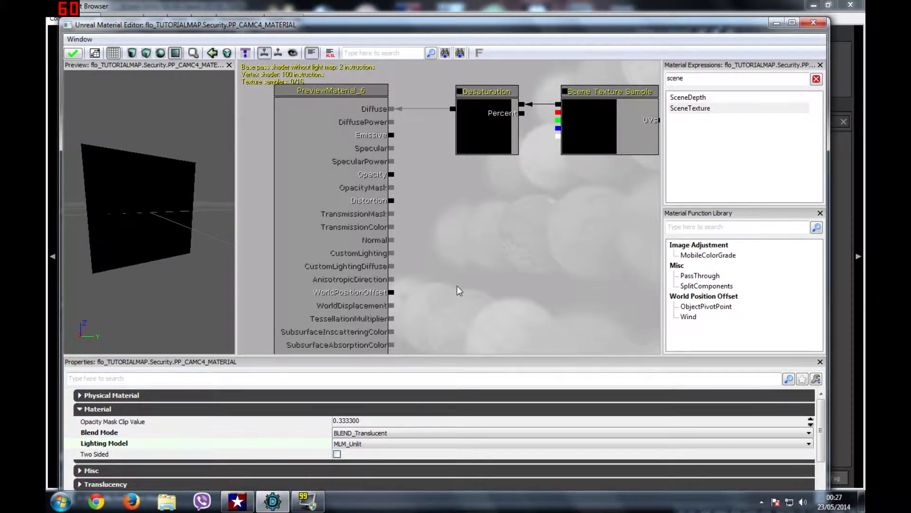
click(76, 53)
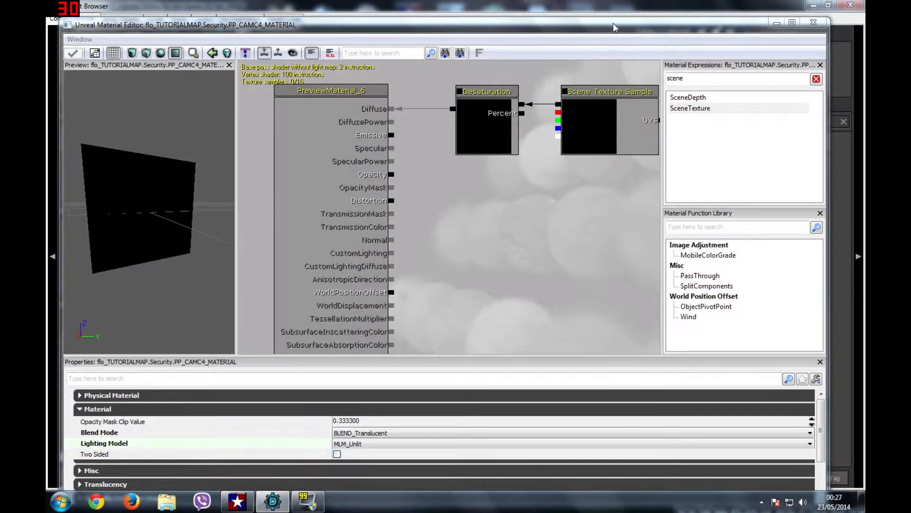
Step: Reroute Desaturation from Diffuse to Emissive, apply, and close the material editor
alt+click(452, 109)
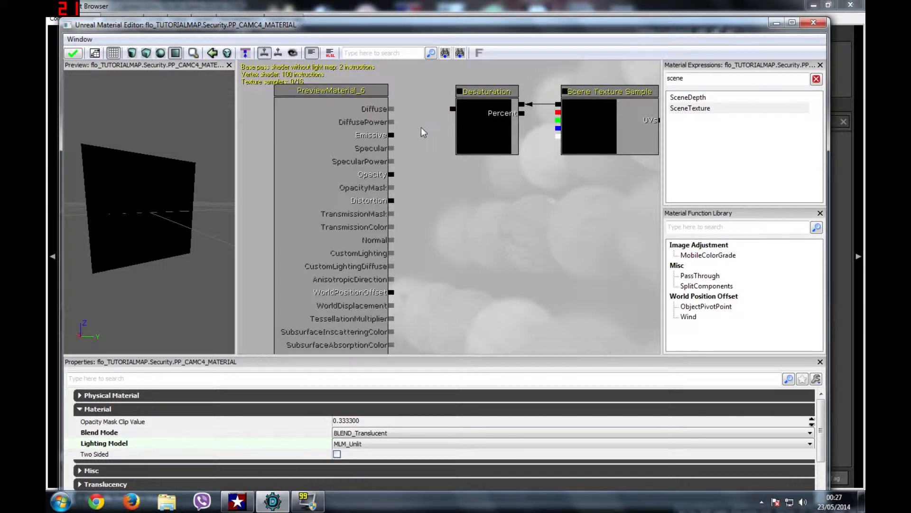
drag(392, 135, 453, 109)
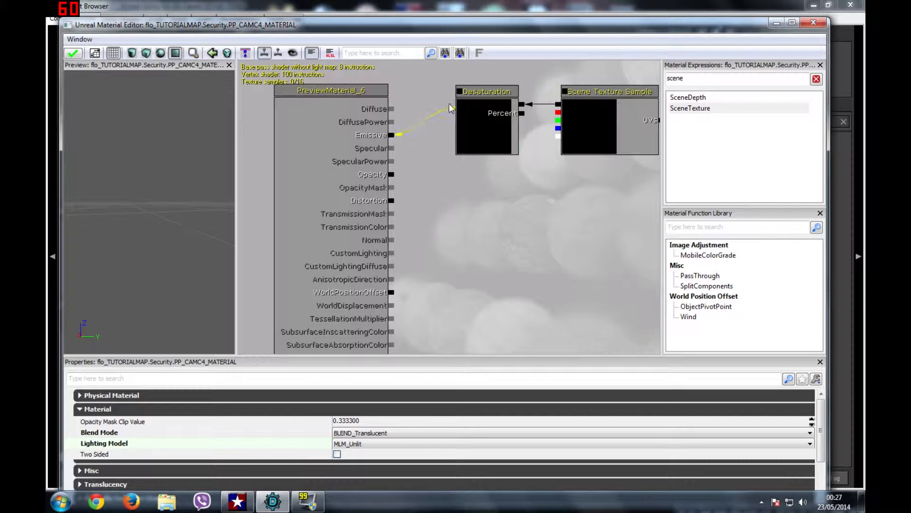
click(73, 53)
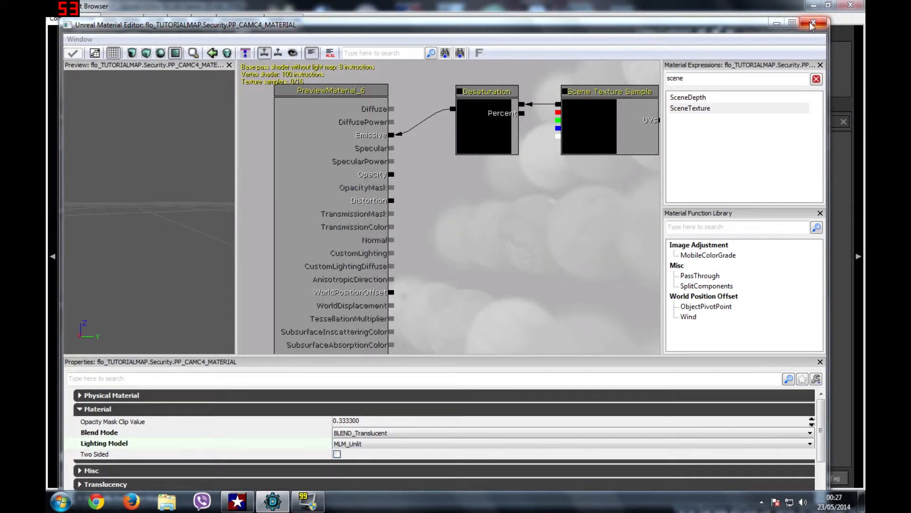
click(814, 22)
Step: Create a new post-process chain asset named PP_CAMC4 in the Content Browser
right_click(585, 348)
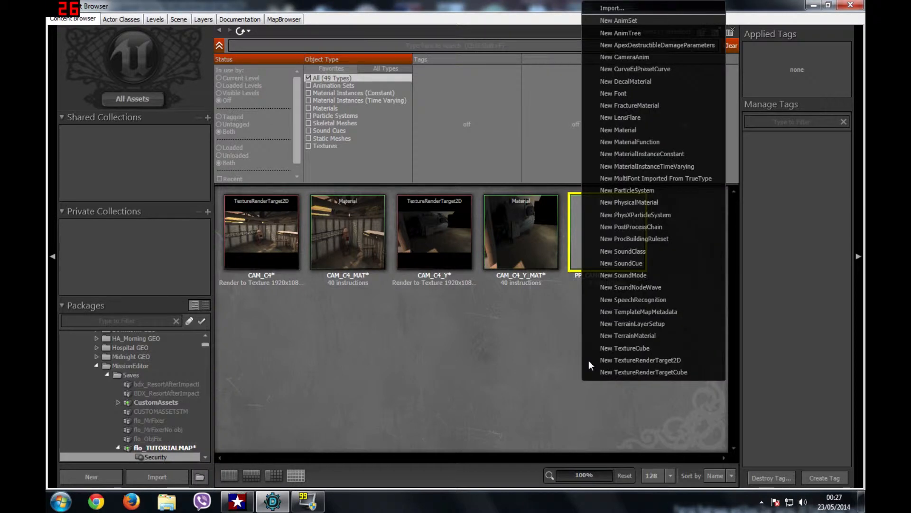
click(639, 226)
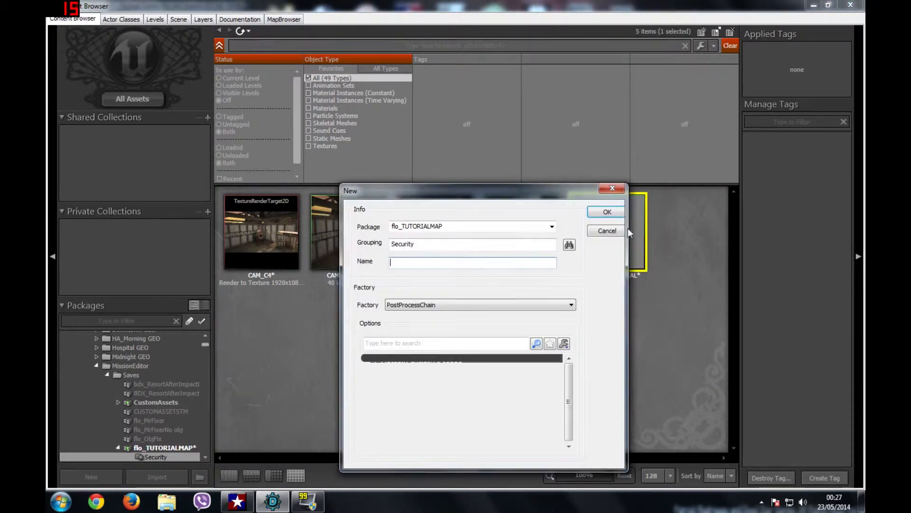
text(PP_CAMC4)
click(602, 213)
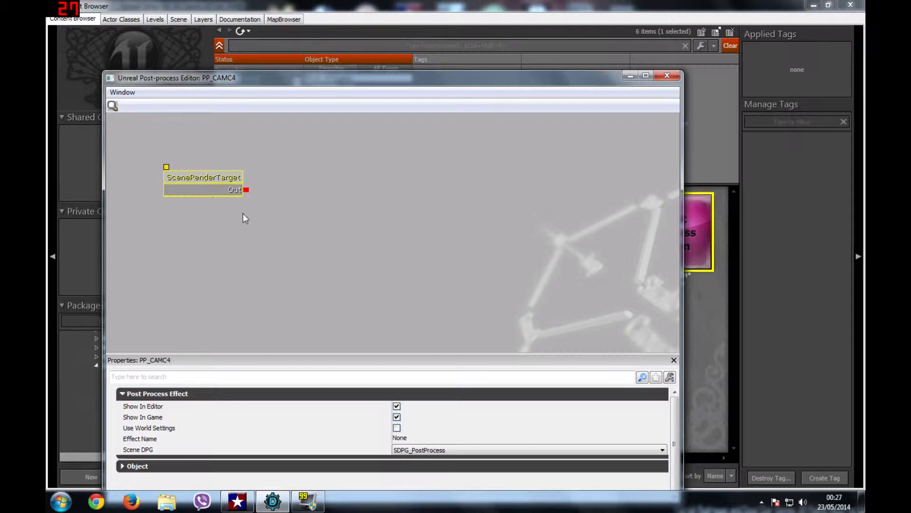
Step: Add a MaterialEffect node and chain SceneRenderTarget → AmbientOcclusionEffect → MaterialEffect
right_click(304, 200)
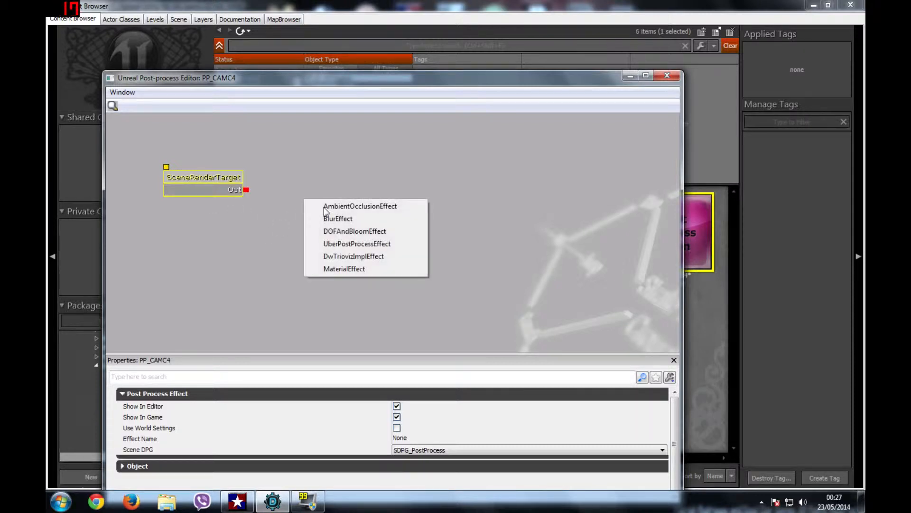
ctrl+drag(328, 217, 366, 262)
right_click(457, 248)
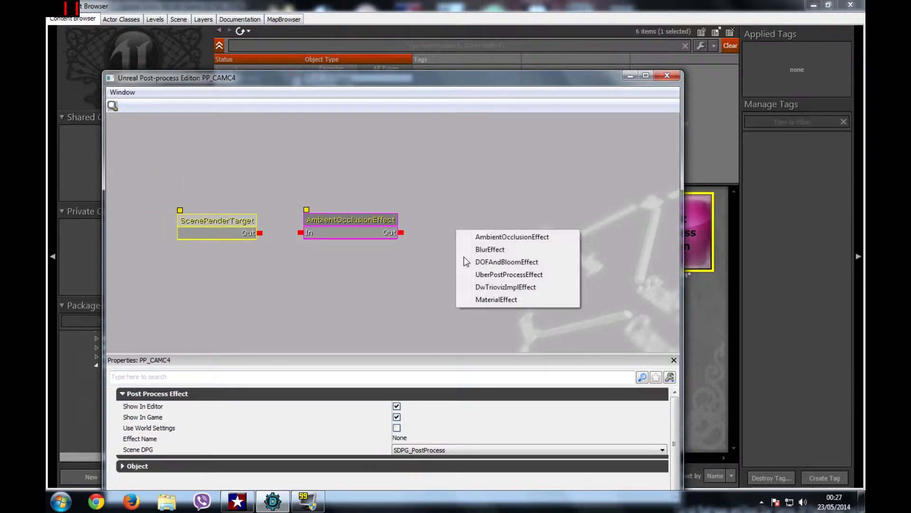
click(491, 299)
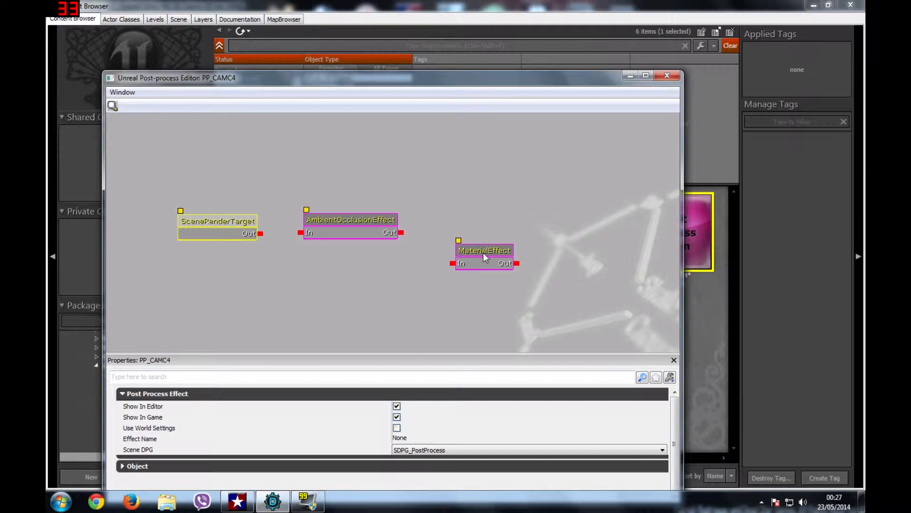
click(484, 250)
ctrl+drag(485, 251, 465, 206)
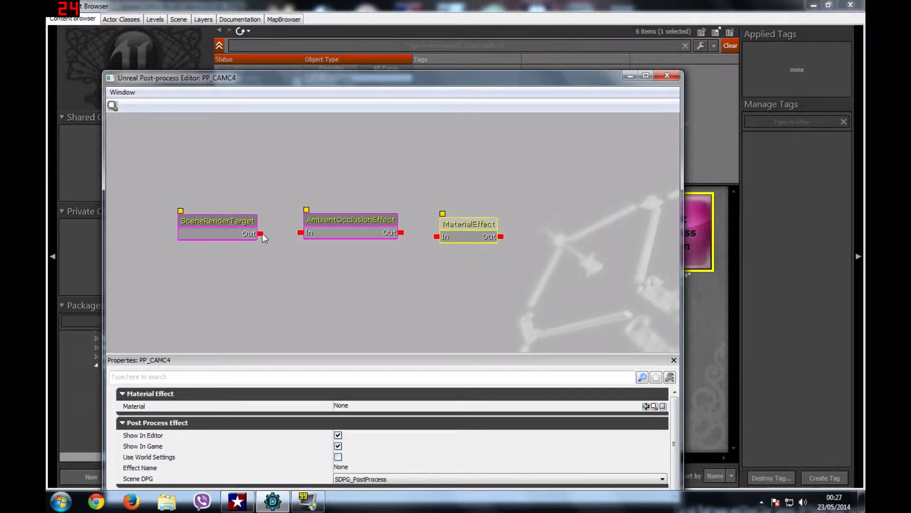
drag(262, 233, 305, 235)
drag(402, 232, 435, 236)
Step: Assign PP_CAMC4_MATERIAL to the MaterialEffect node and close the post-process editor
click(463, 225)
drag(527, 84, 544, 365)
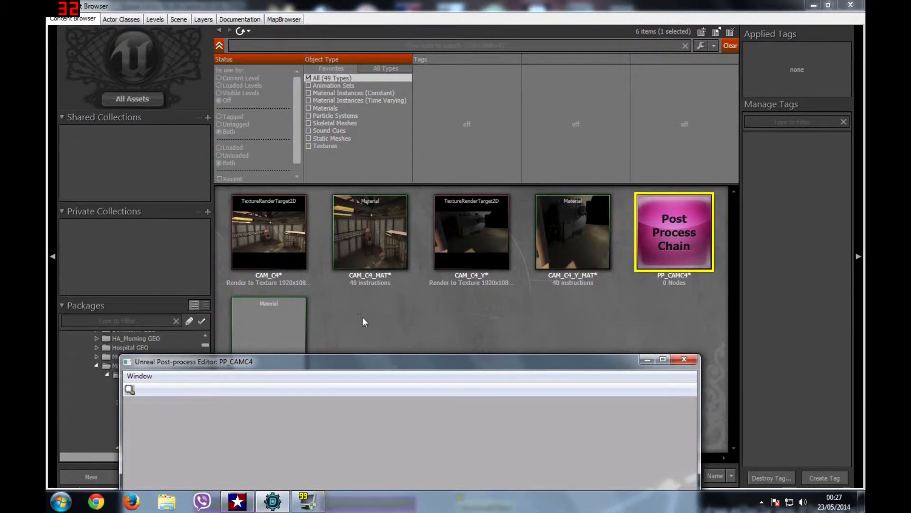
click(283, 315)
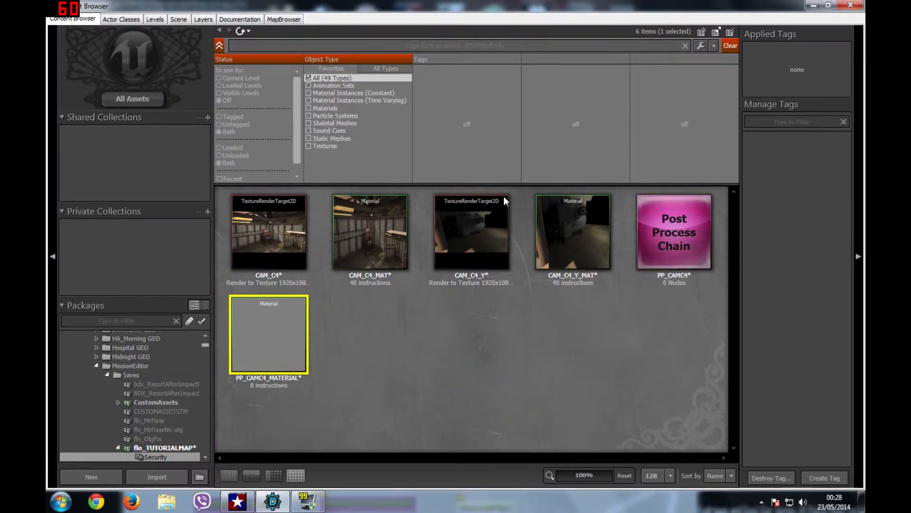
click(813, 5)
drag(477, 357, 473, 61)
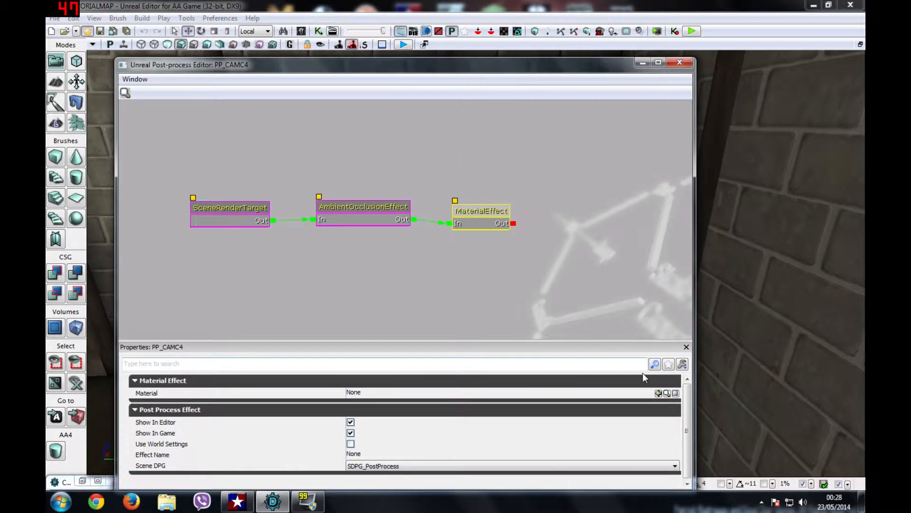
click(658, 393)
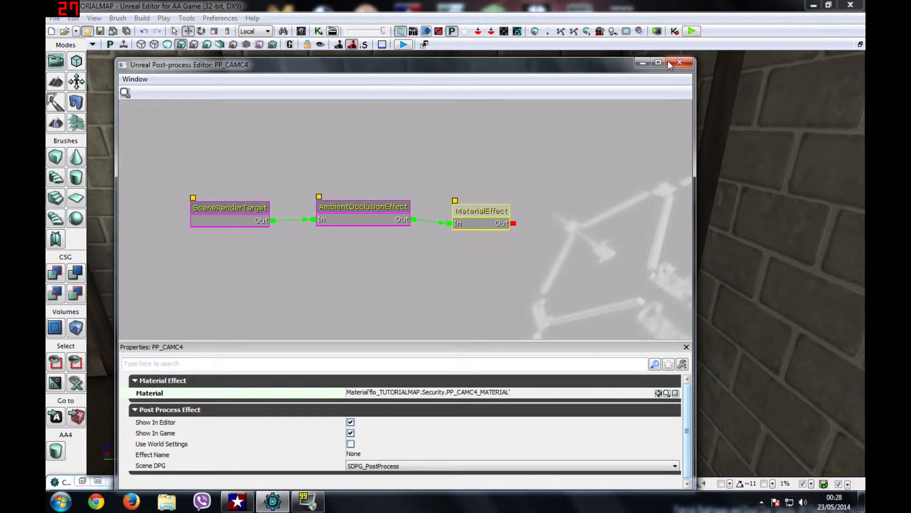
click(679, 62)
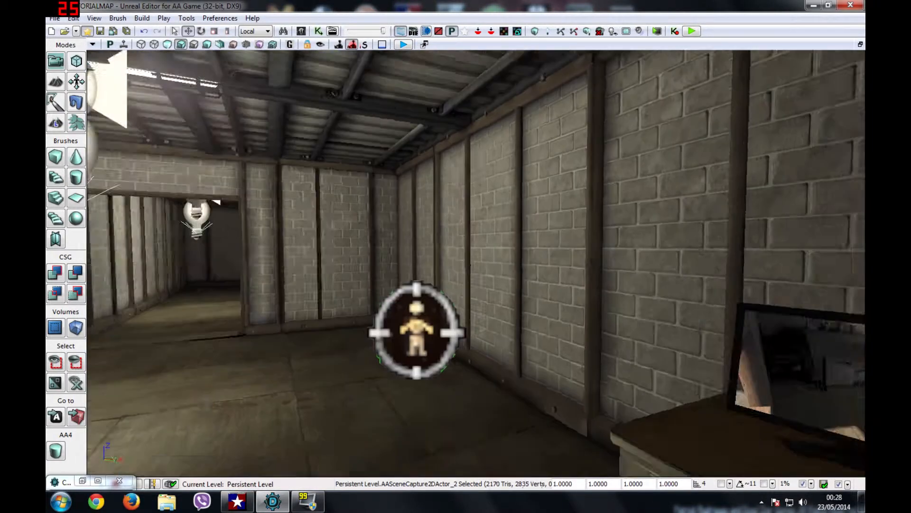
Step: In the scene-capture actor's properties, enable post-processing and assign PP_CAMC4 as its post process
right_drag(477, 263, 109, 170)
key(w)
mouse_move(415, 247)
right_down()
mouse_move(418, 254)
mouse_move(416, 247)
right_up()
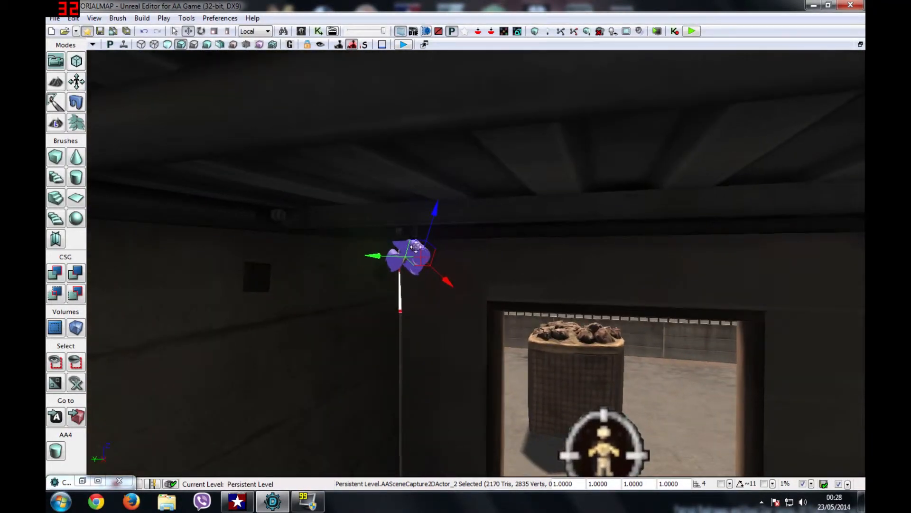
right_click(417, 252)
click(474, 147)
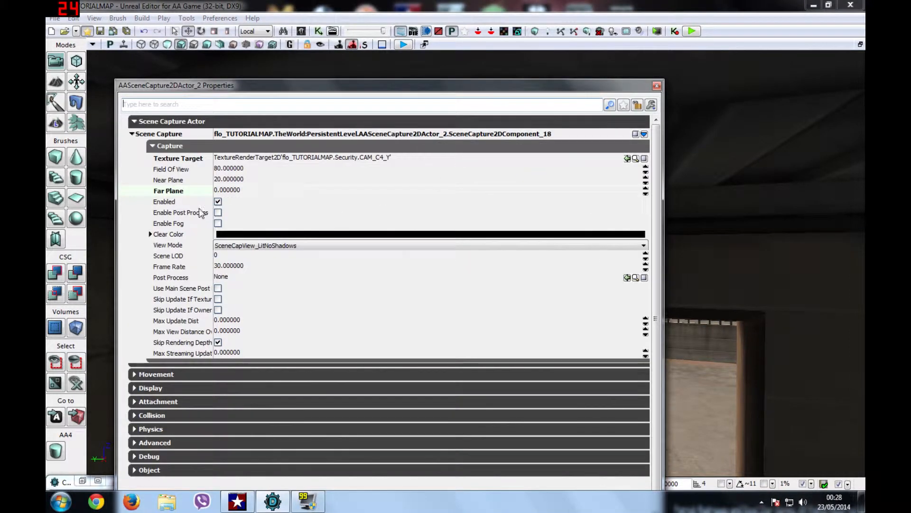
click(218, 213)
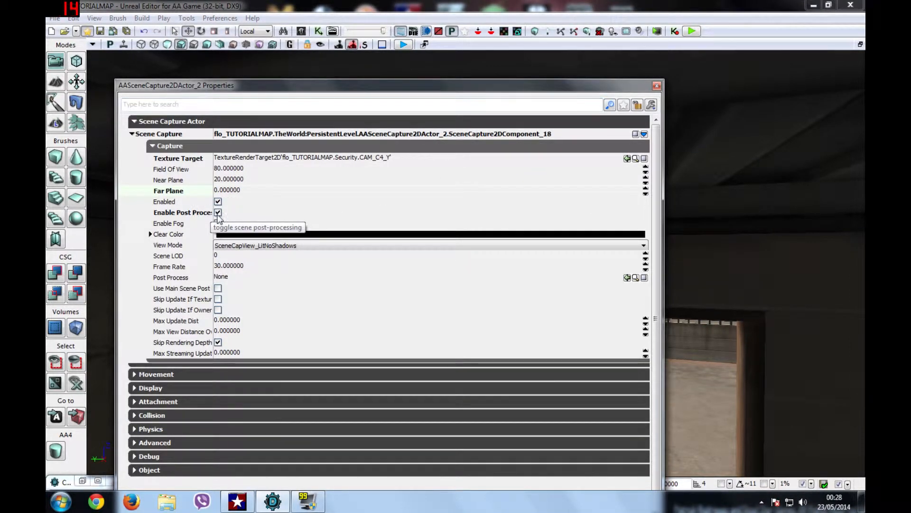
click(82, 481)
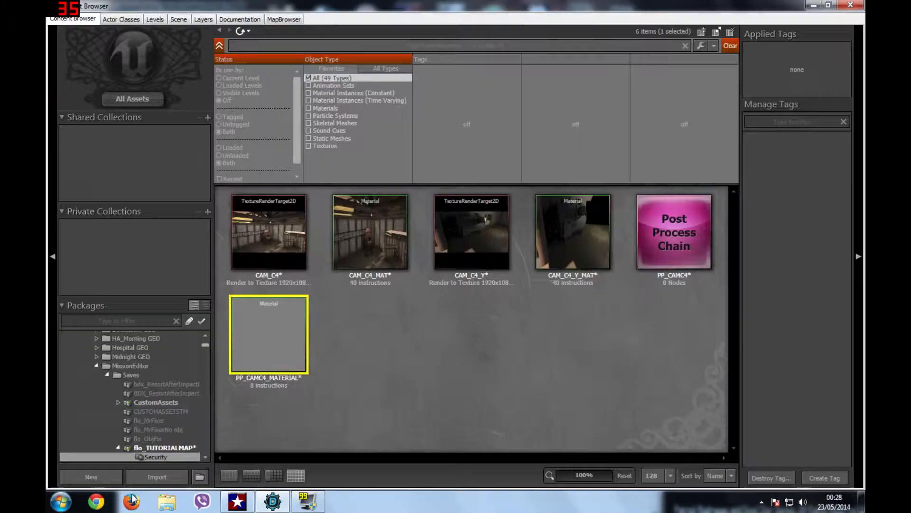
click(686, 230)
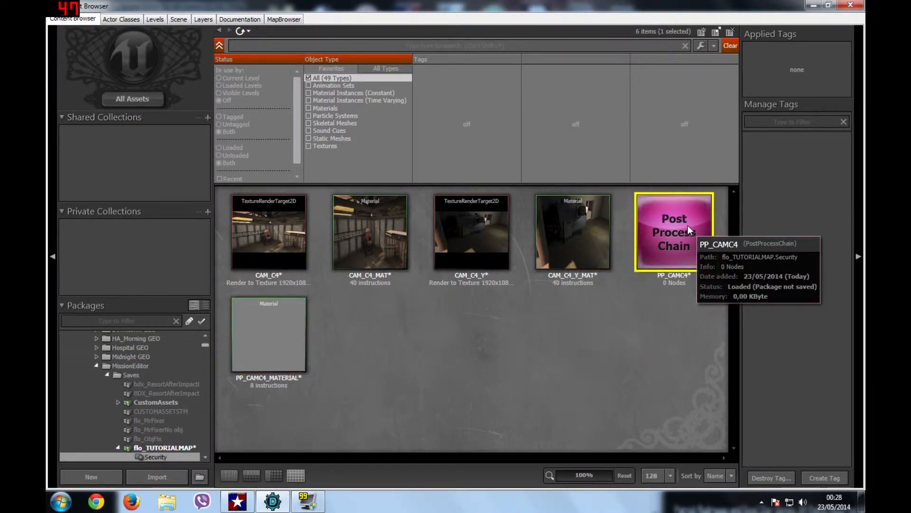
click(814, 5)
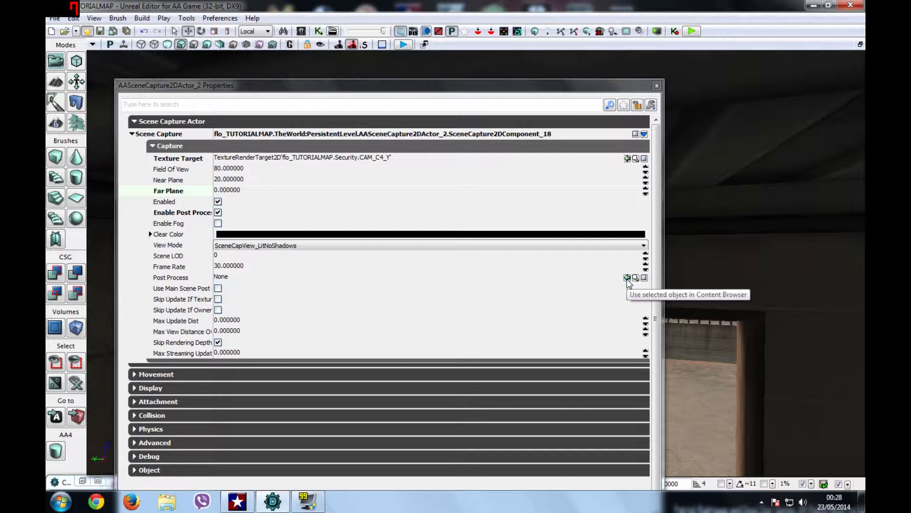
click(627, 278)
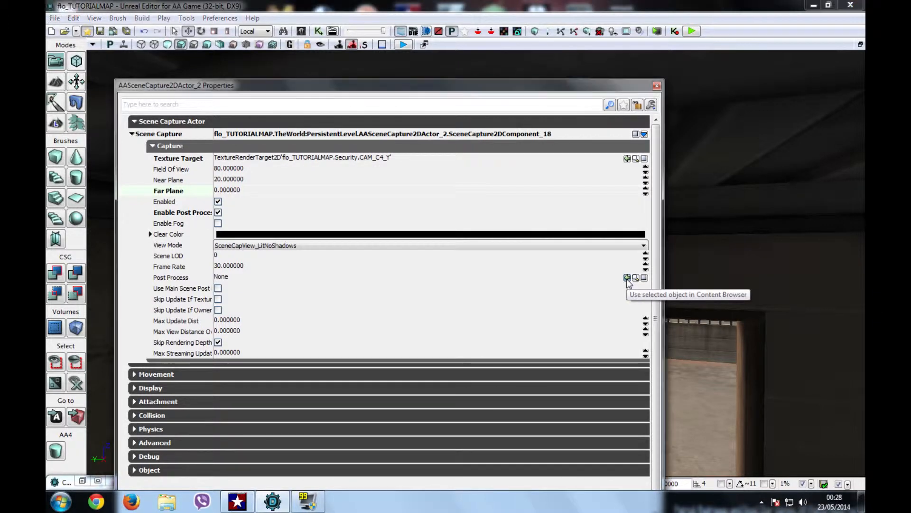
Step: Set the capture view mode to SceneCapView_Lit and close the properties
click(335, 246)
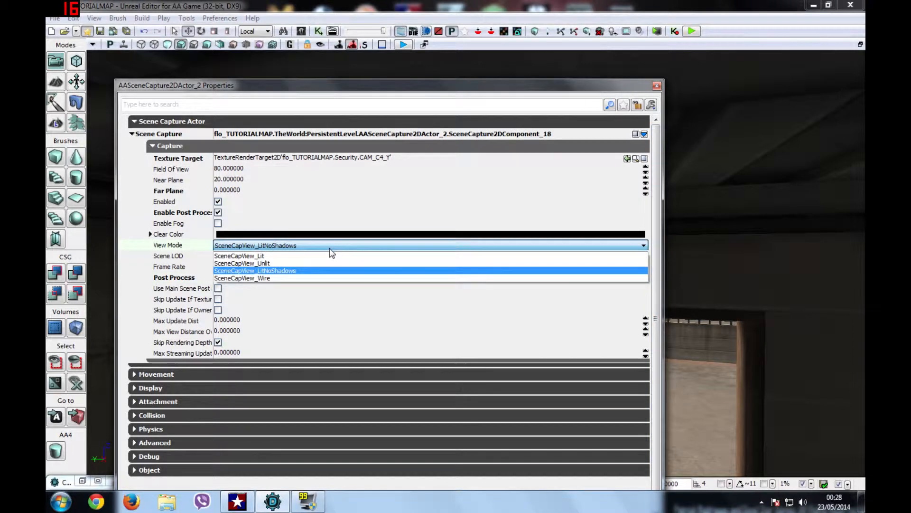
click(330, 257)
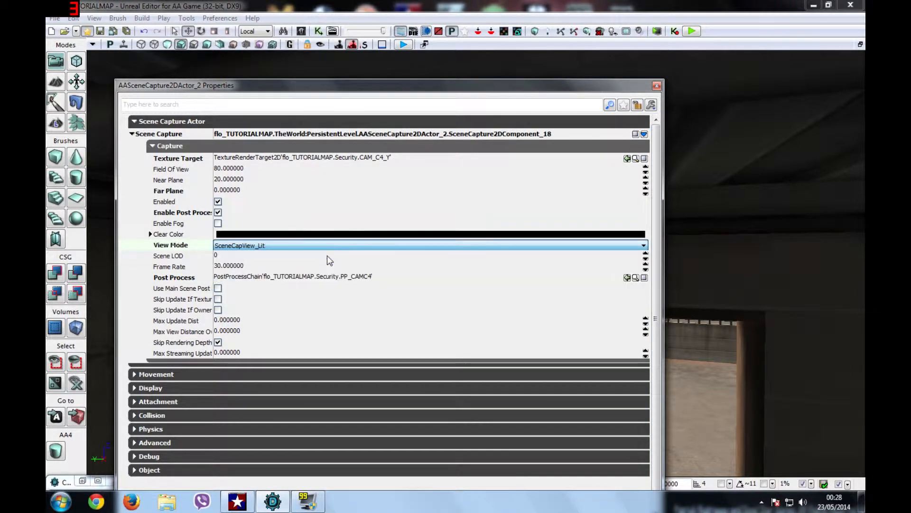
click(270, 244)
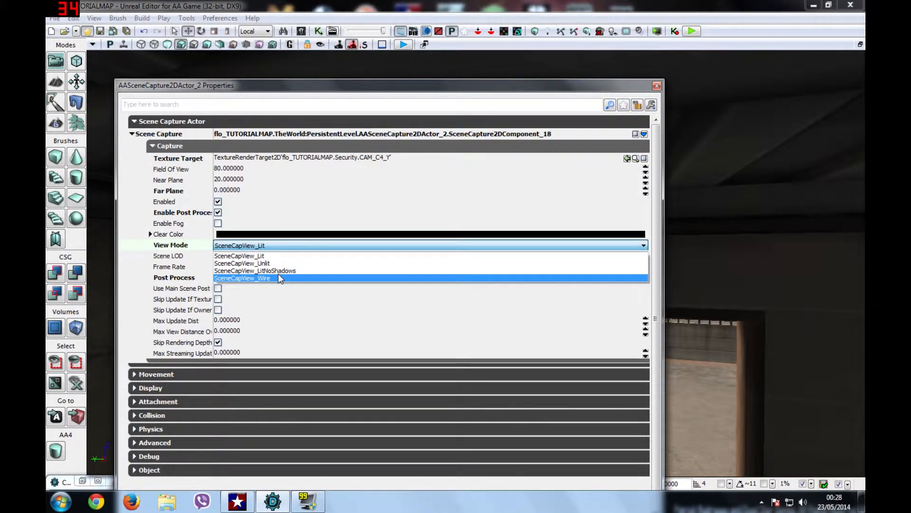
click(256, 256)
click(657, 86)
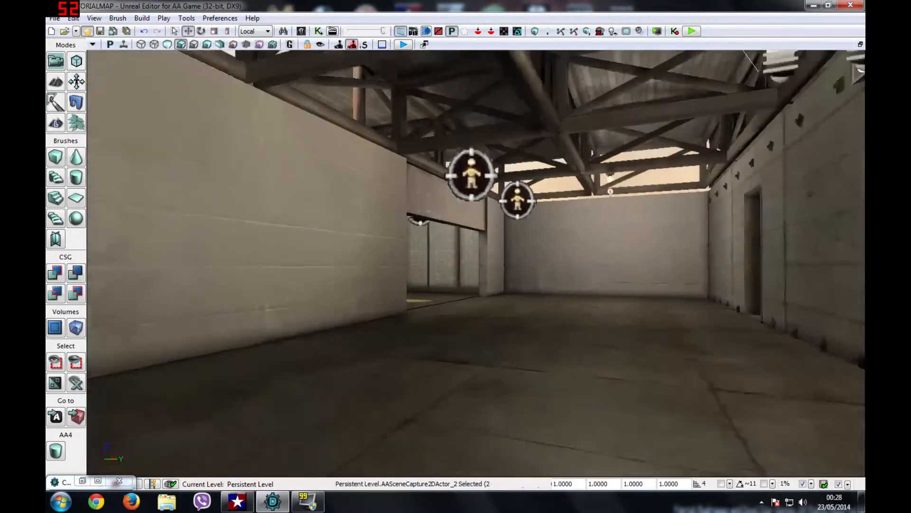
Step: Try SceneCapView_Wire as the capture view mode, then revert it to SceneCapView_Lit
right_drag(476, 264, 480, 231)
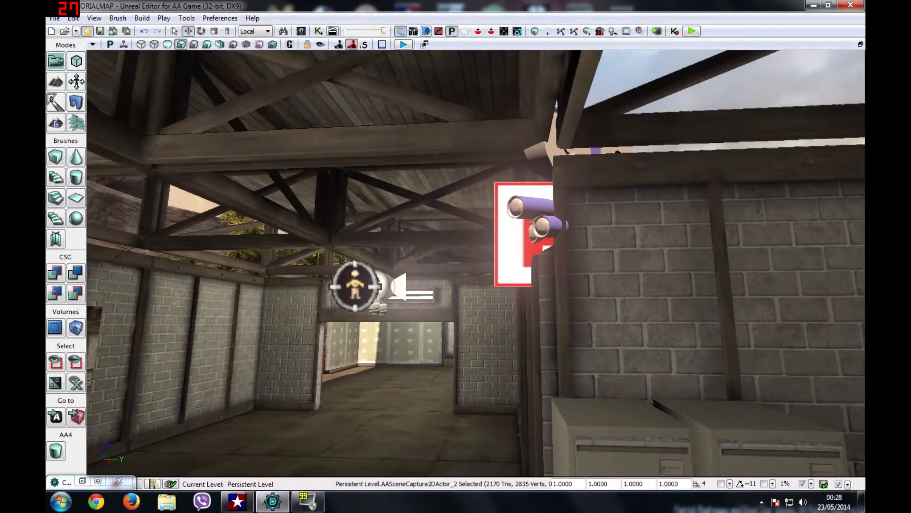
right_click(524, 142)
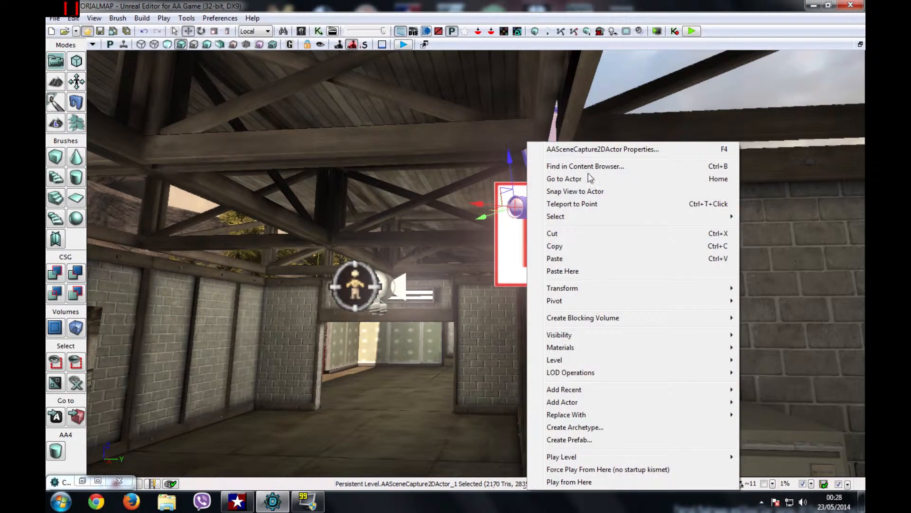
click(589, 149)
click(353, 247)
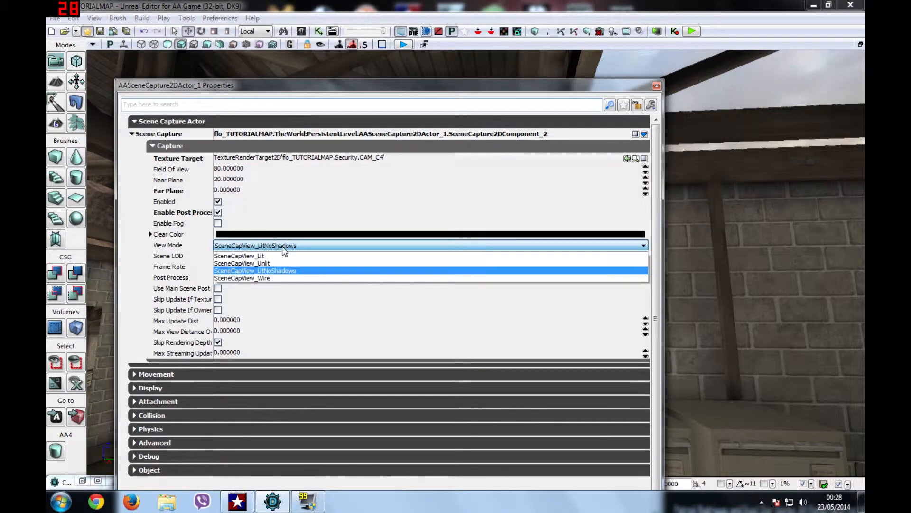
click(267, 252)
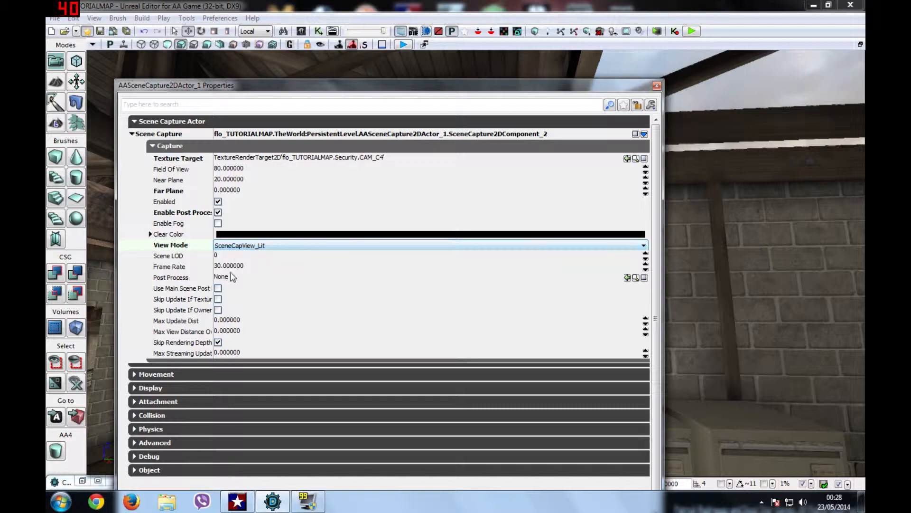
click(259, 248)
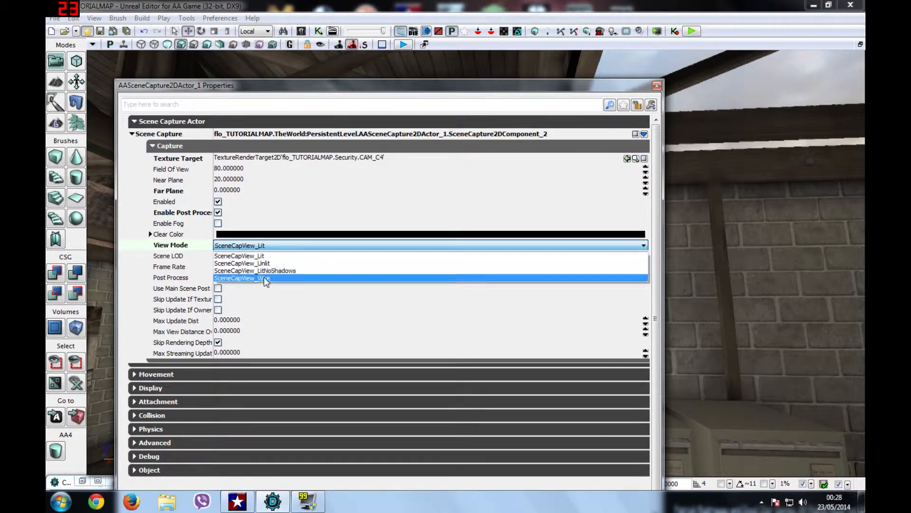
click(264, 276)
drag(108, 322, 108, 322)
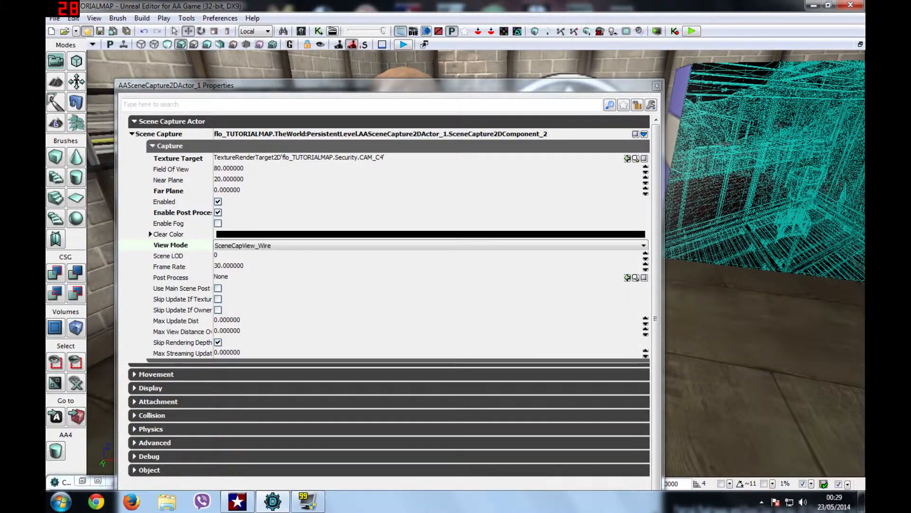
right_drag(108, 321, 137, 341)
click(237, 243)
click(240, 257)
click(656, 86)
Step: Set the capture's Scene LOD to 0 and reassign PP_CAMC4 as its post process
right_drag(427, 285, 427, 285)
right_click(629, 139)
click(642, 128)
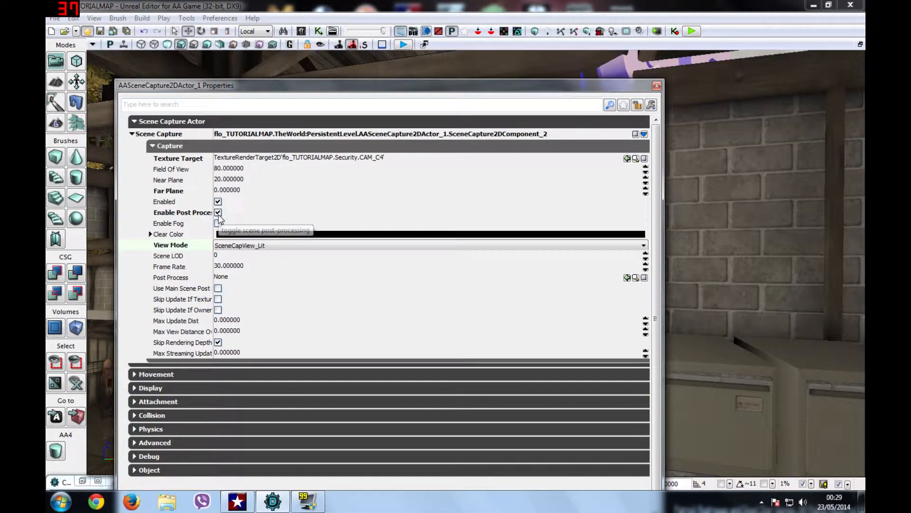
click(231, 256)
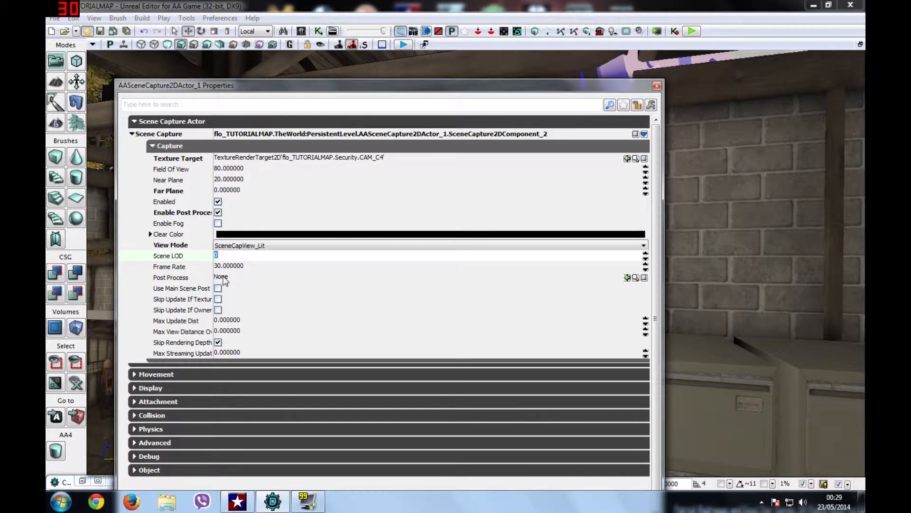
click(225, 280)
click(72, 480)
click(82, 481)
click(693, 232)
click(813, 4)
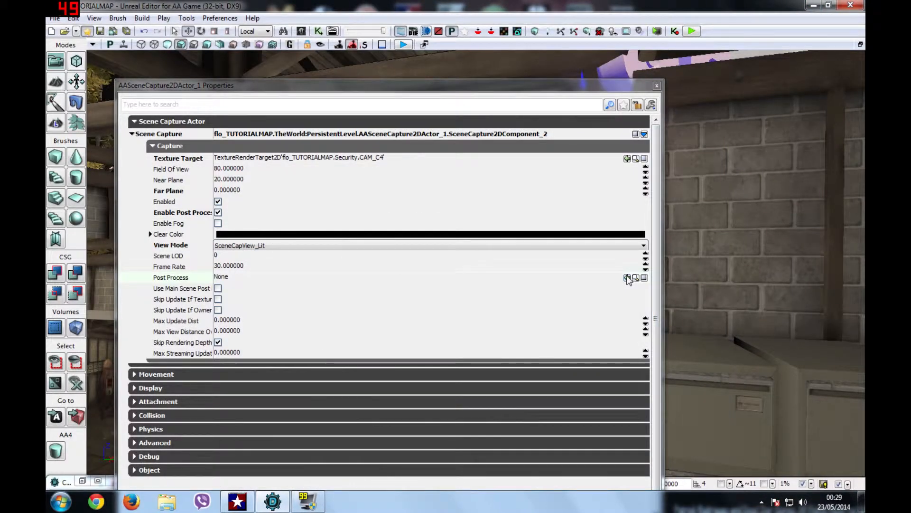
click(627, 278)
click(657, 86)
drag(474, 285, 498, 223)
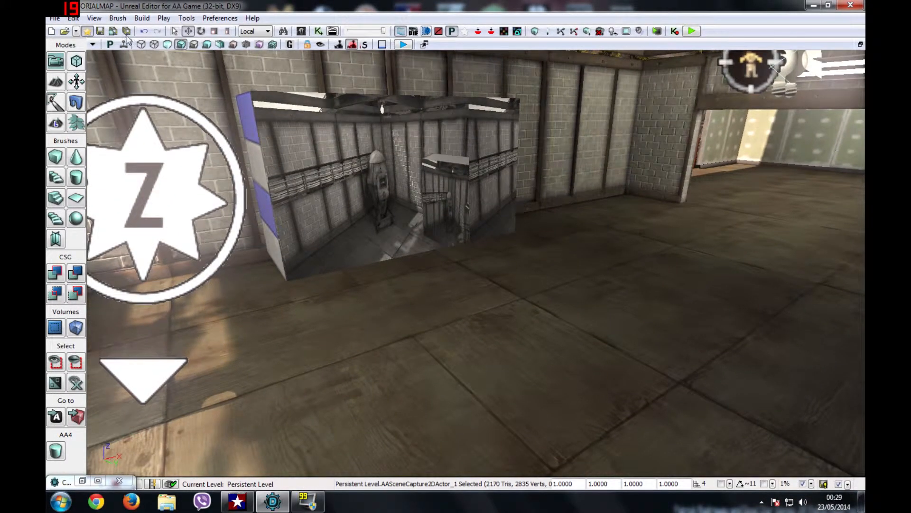
Step: Save the map and start Play from Here on the floor
click(100, 31)
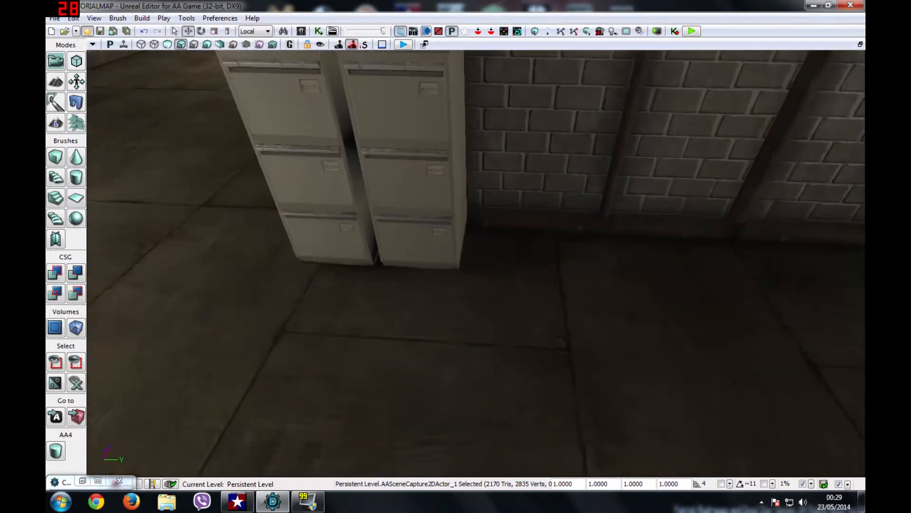
right_click(454, 489)
click(495, 482)
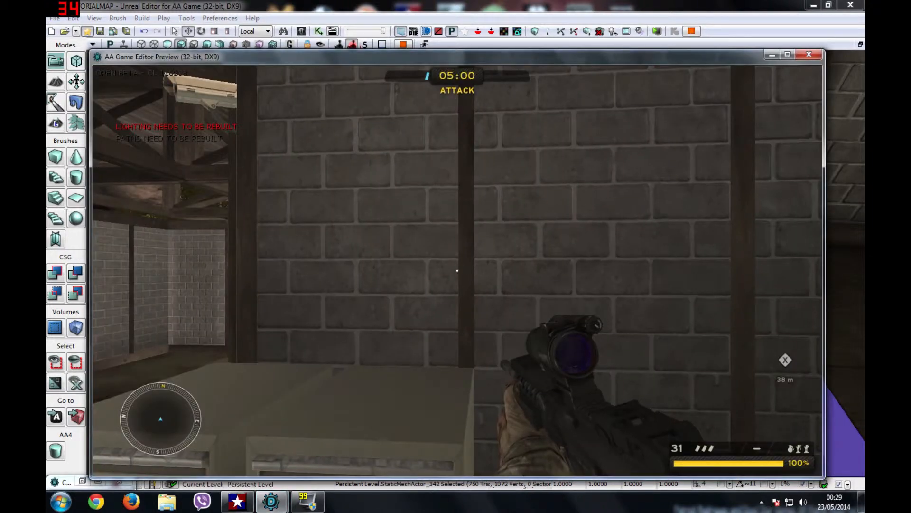
Step: Walk around the level, then exit the game preview through the pause menu
key(w)
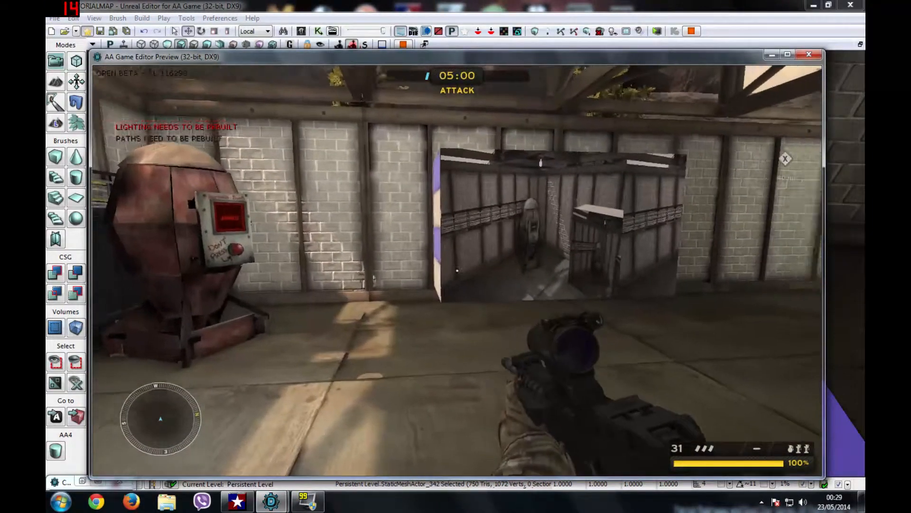
key(w)
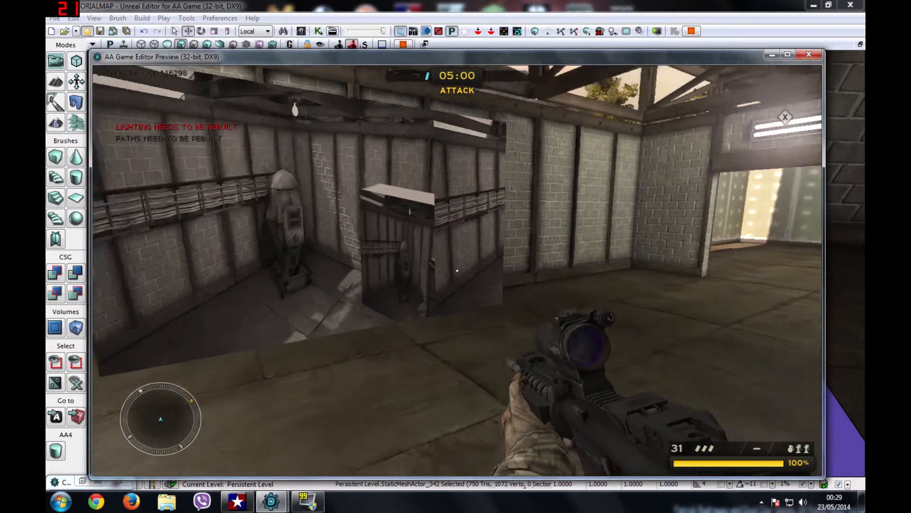
key(s)
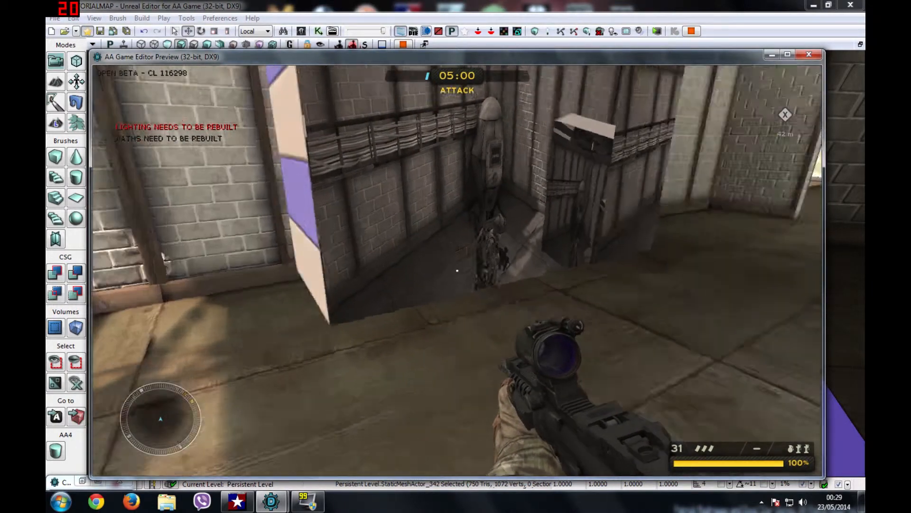
key(a)
key(d)
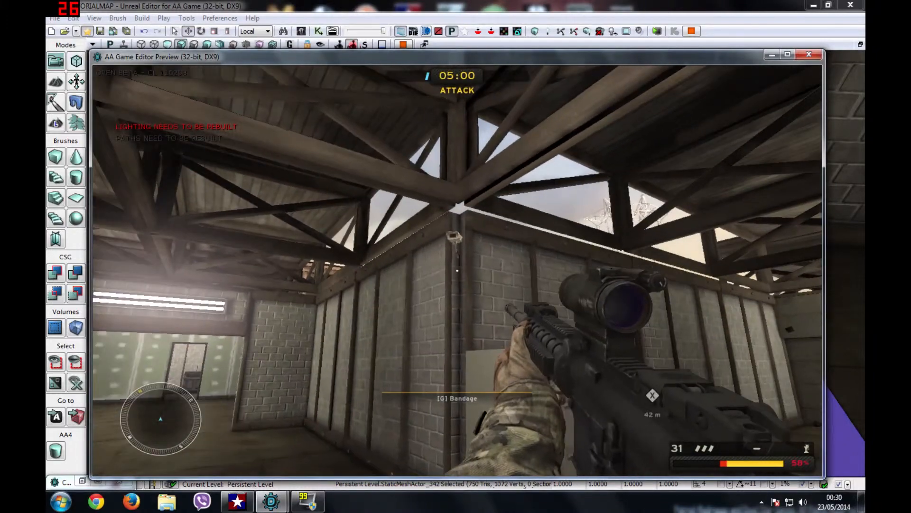
key(w)
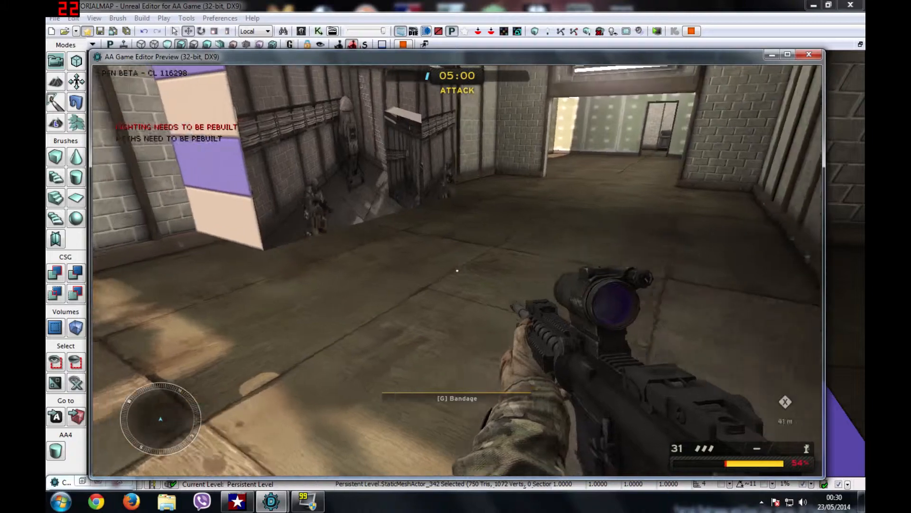
key(w)
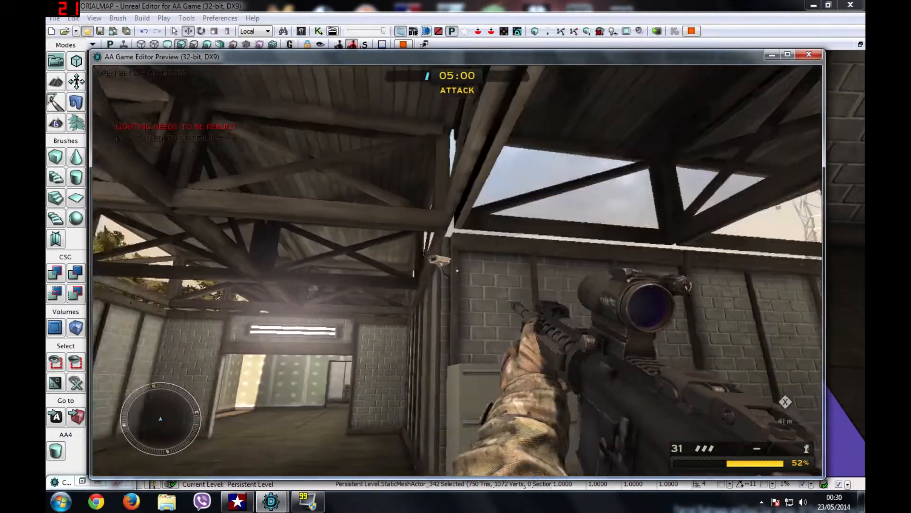
key(w)
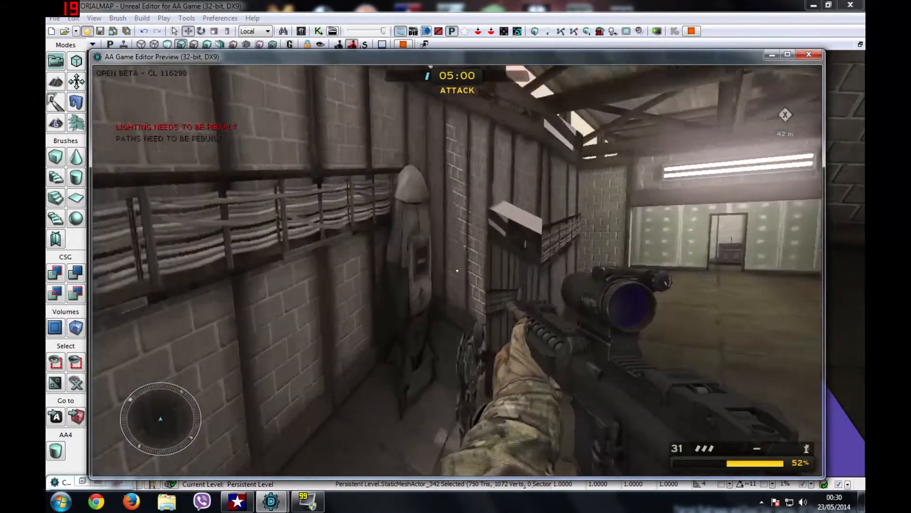
key(w)
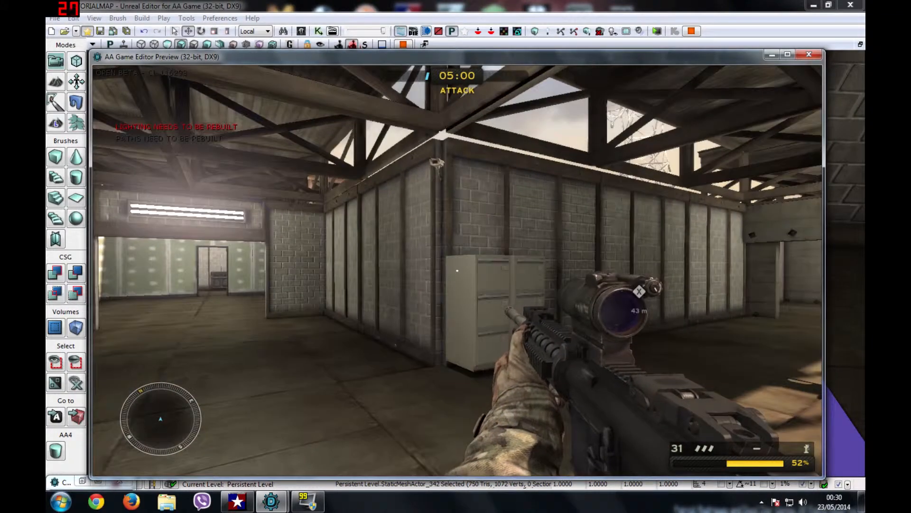
key(Escape)
click(145, 259)
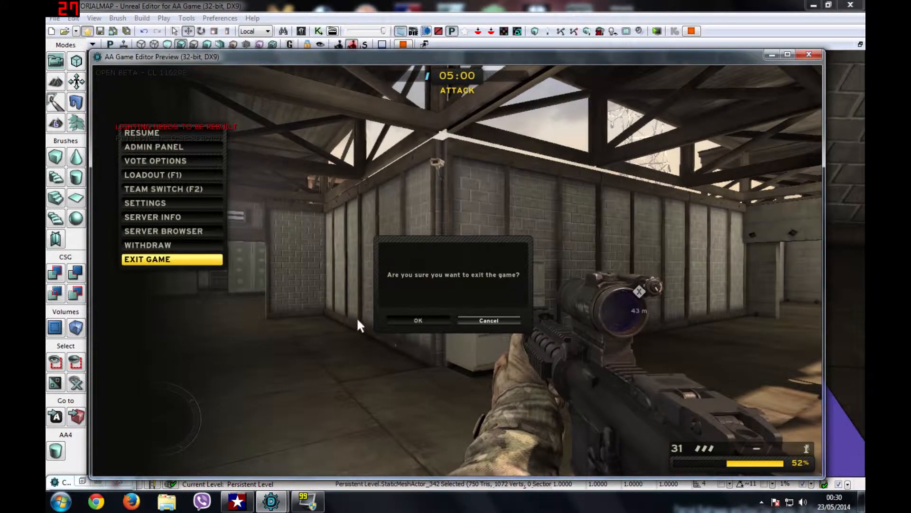
click(409, 320)
Step: Pan the viewport across the desk monitors, then open the floor actor's context menu
drag(474, 285, 415, 278)
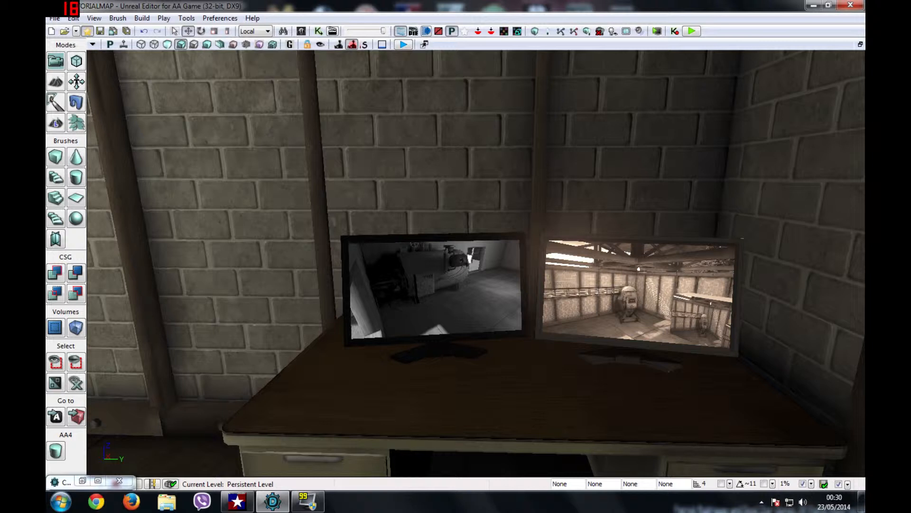
drag(416, 278, 456, 278)
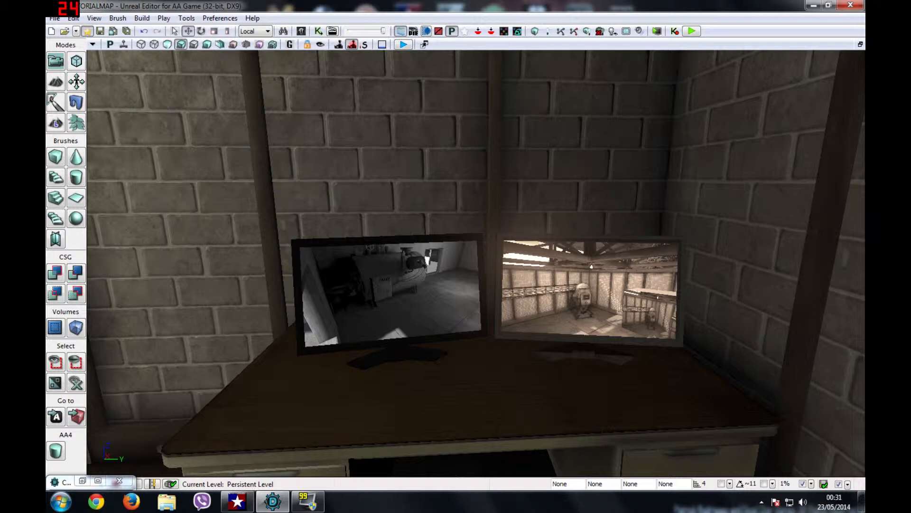
right_drag(449, 285, 449, 284)
right_click(449, 284)
Step: Play from the floor and shoot the second monitor and the camera-feed monitor with the pistol
click(504, 481)
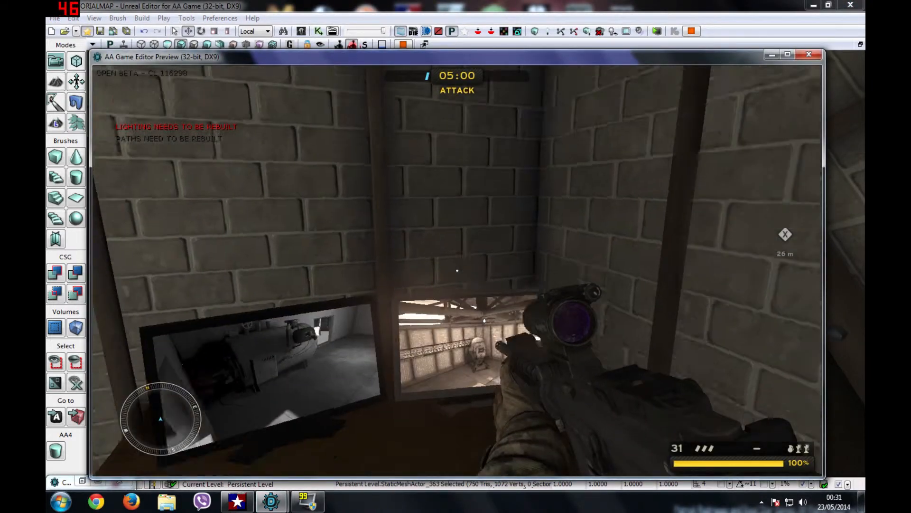
key(w)
key(2)
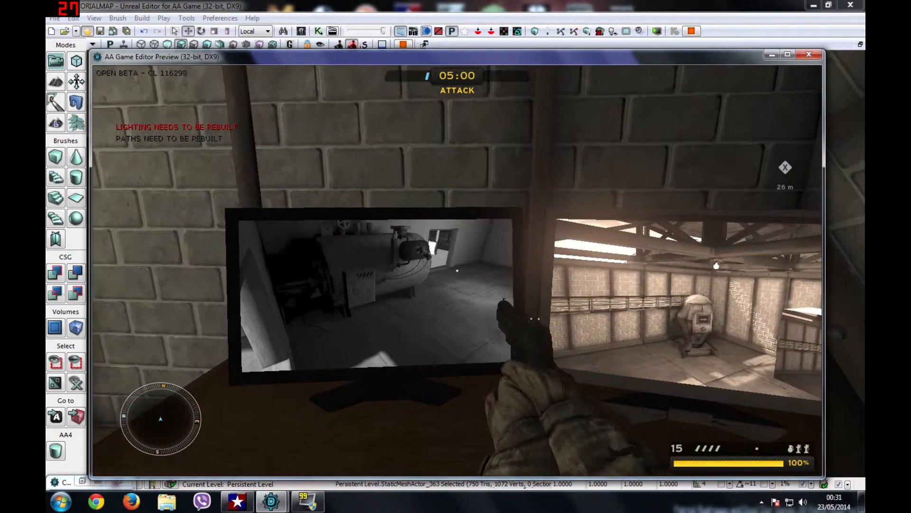
click(457, 270)
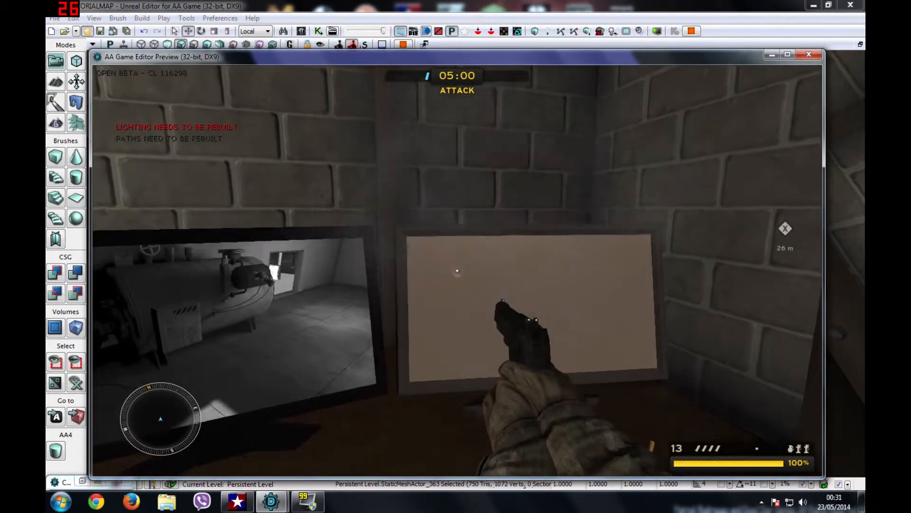
click(457, 271)
click(457, 271)
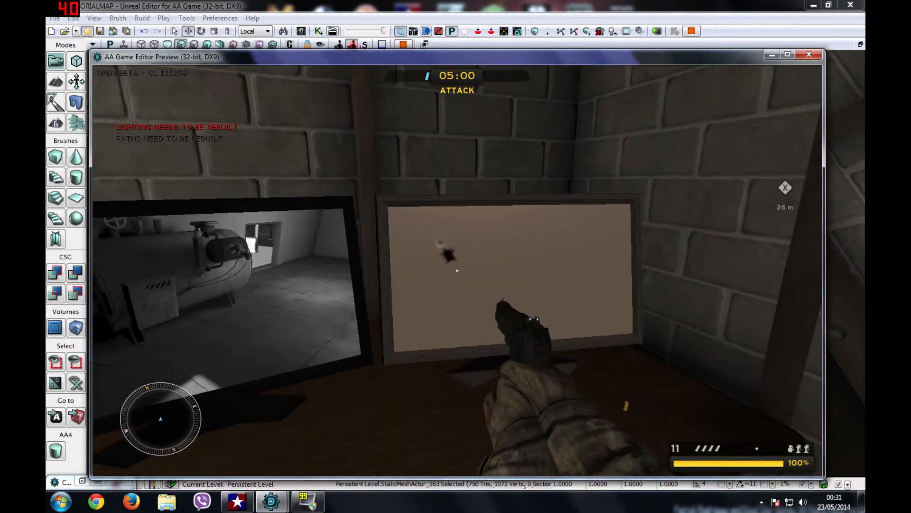
key(d)
key(d)
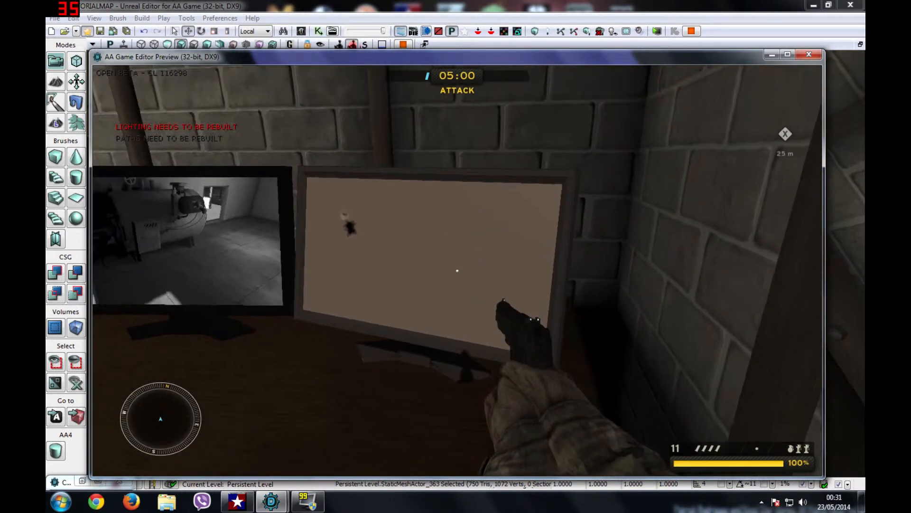
key(a)
click(457, 270)
click(457, 270)
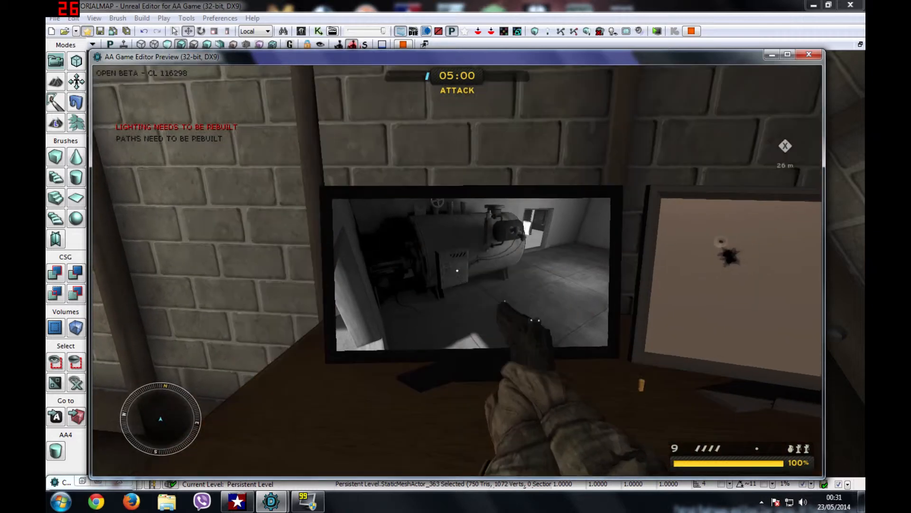
Step: Leave the game preview via Exit Game and swing the viewport back to the desk monitors
key(a)
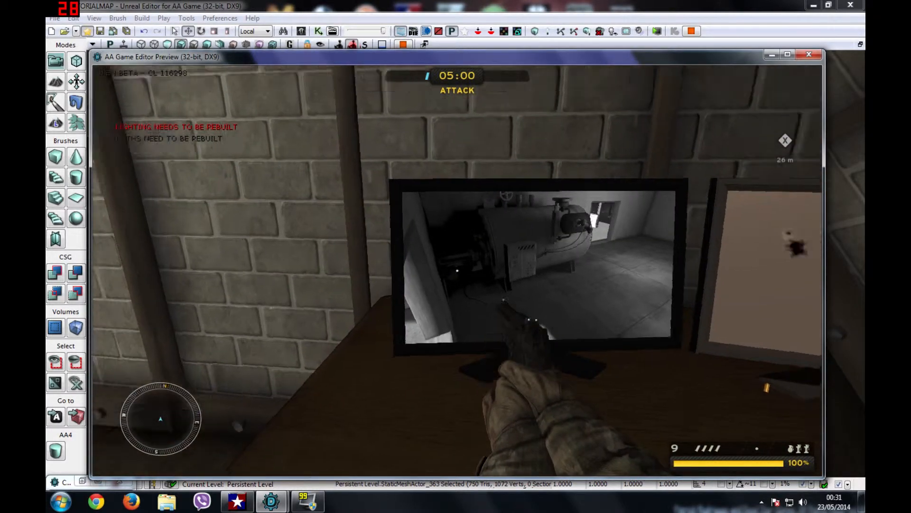
key(a)
key(w)
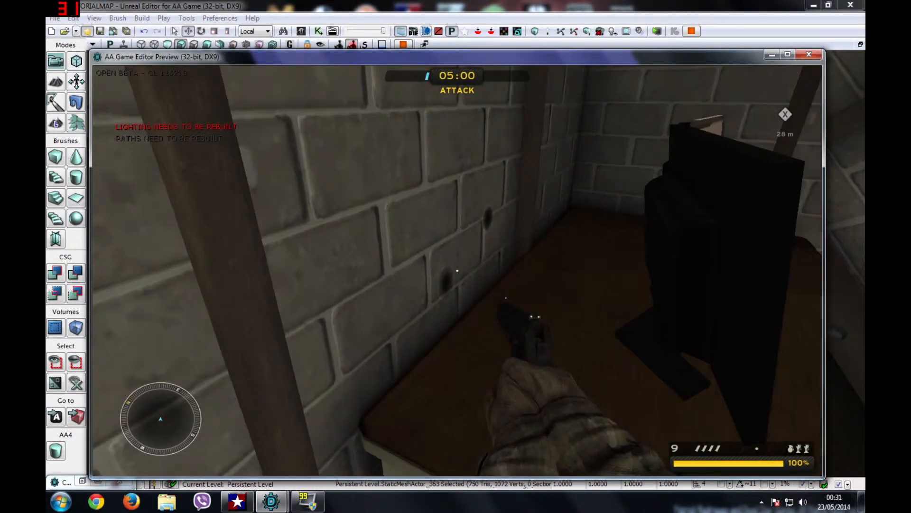
key(s)
key(s)
key(Escape)
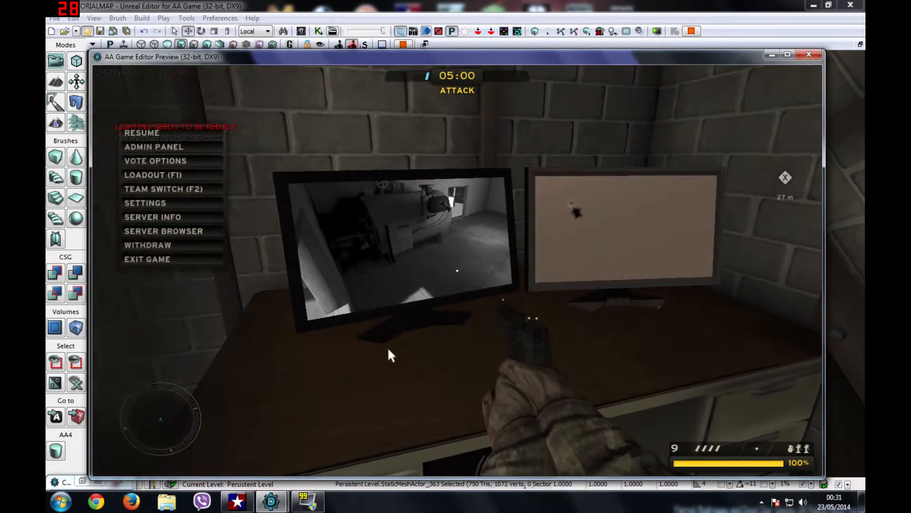
click(207, 263)
click(417, 317)
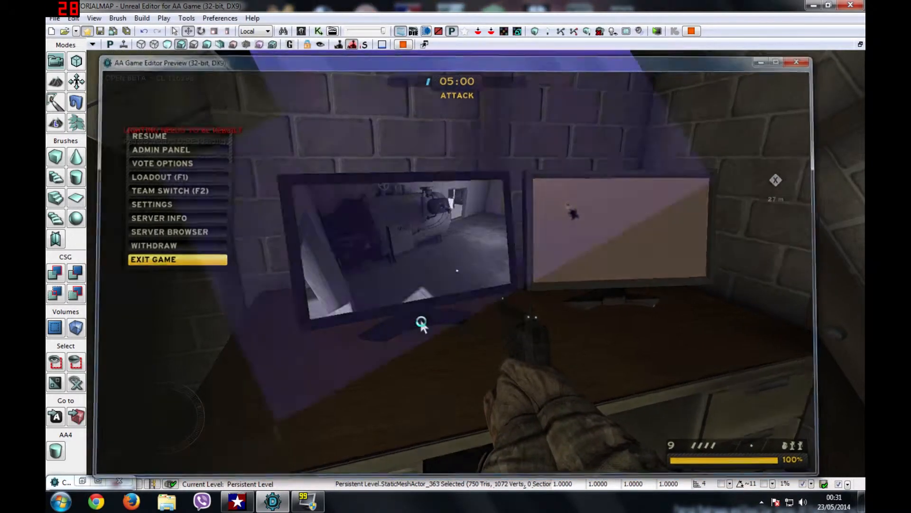
right_drag(417, 317, 432, 204)
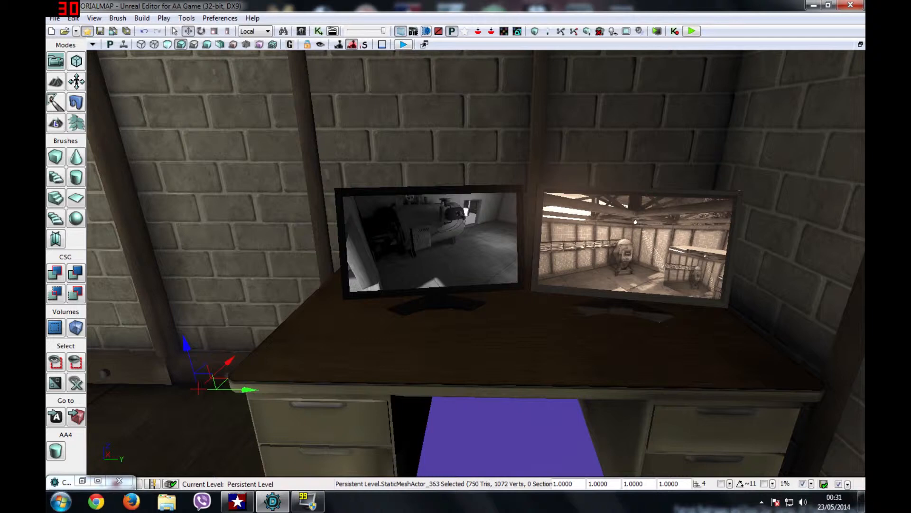
Step: Apply a collision setting to the left monitor, InterpActor_1
click(429, 242)
right_click(361, 254)
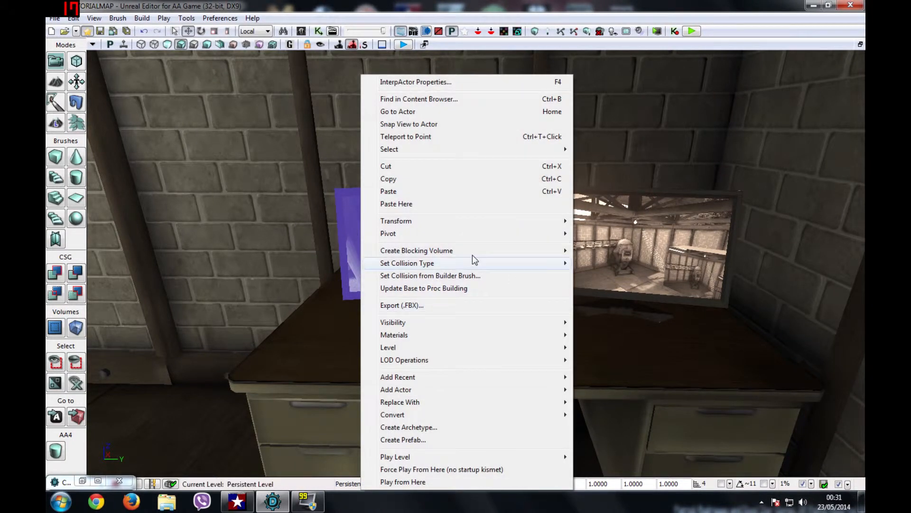
mouse_move(542, 268)
click(602, 263)
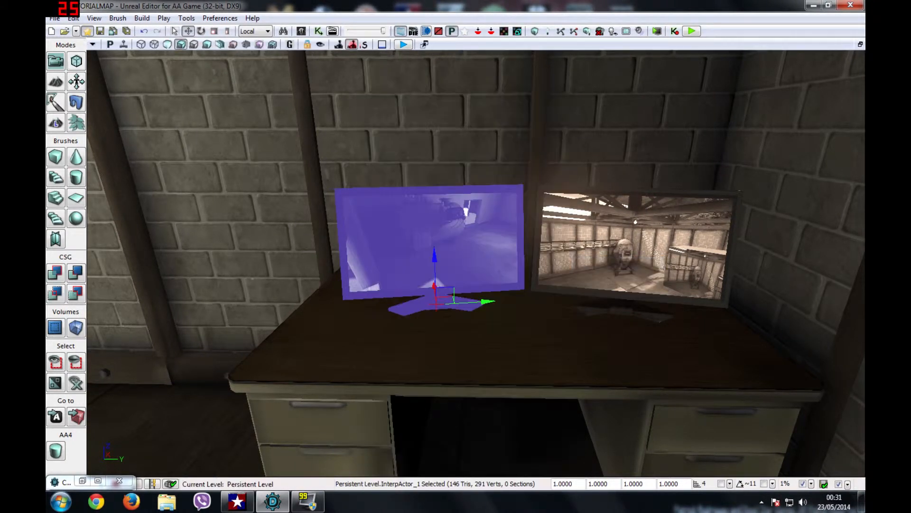
Step: In Kismet, add a Take Damage event for InterpActor_1 and move it to the left
click(333, 31)
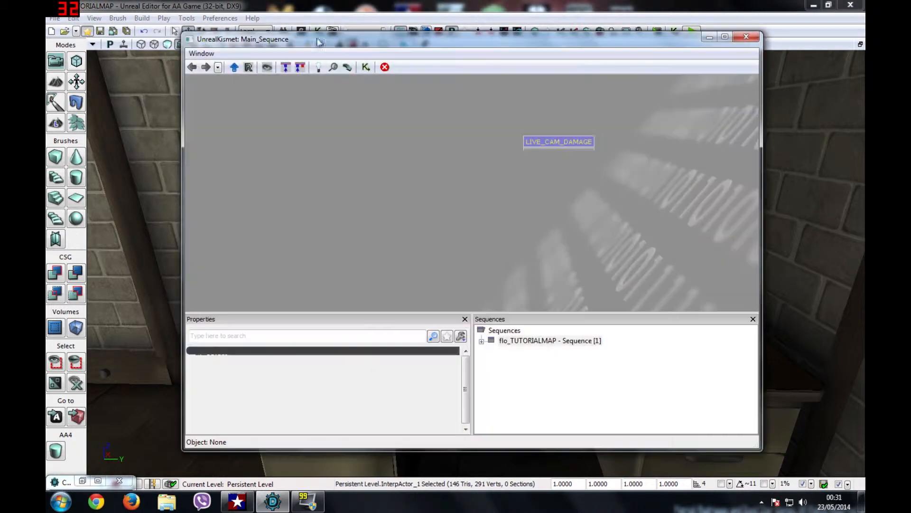
right_click(359, 164)
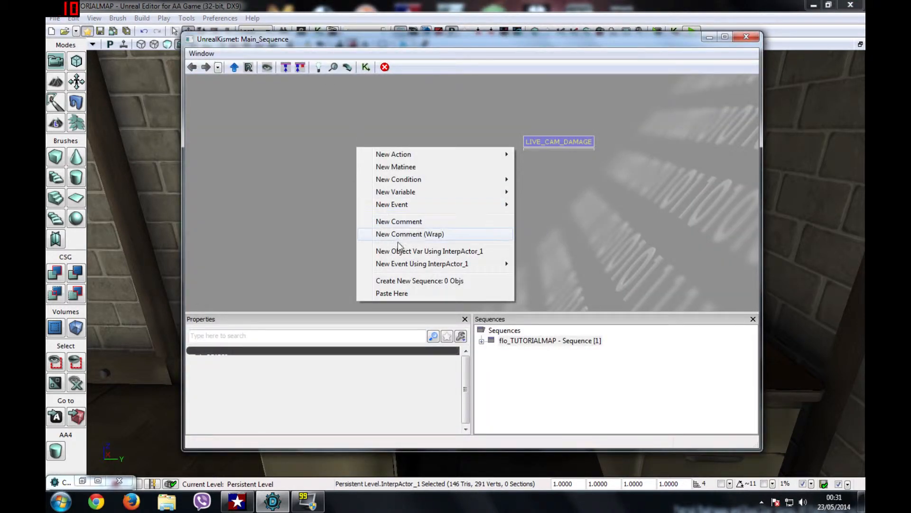
mouse_move(435, 269)
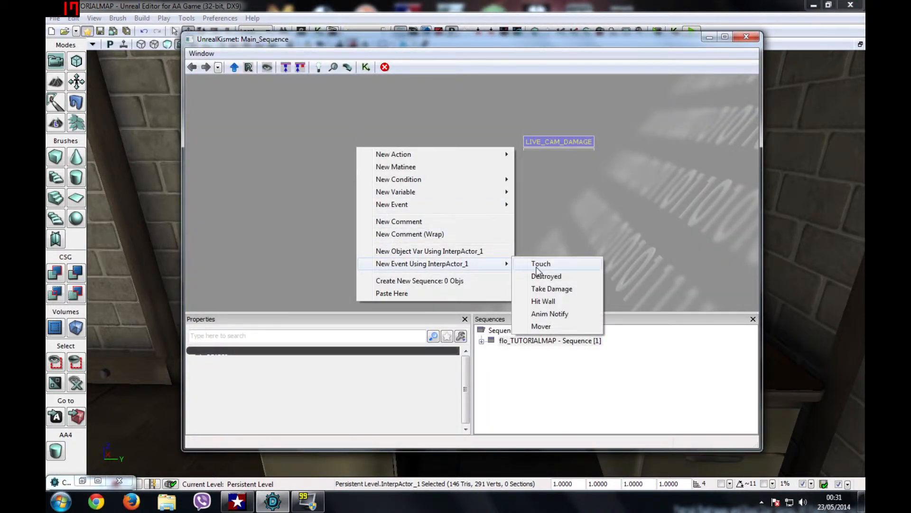
click(551, 289)
click(337, 379)
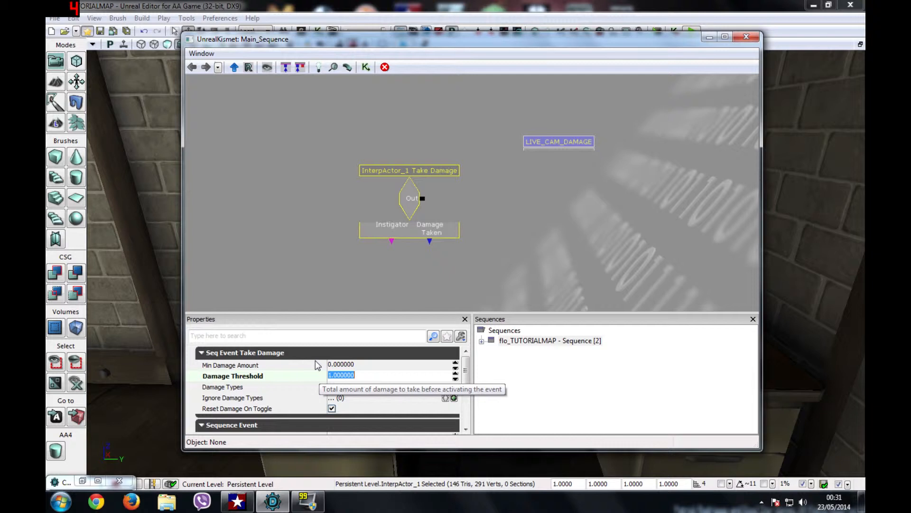
click(465, 174)
drag(412, 196, 361, 201)
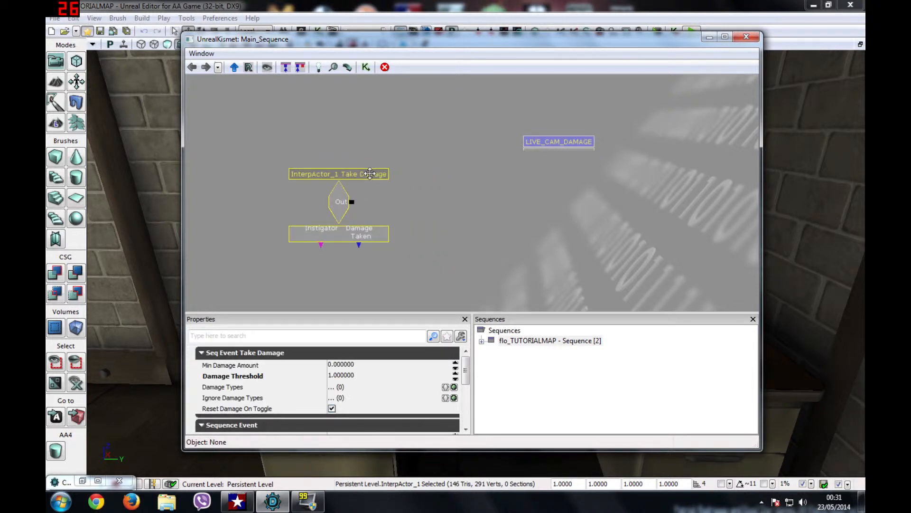
Step: Add a Set Material action beside the event and wire Take Damage's Out into its In
right_click(454, 195)
mouse_move(532, 203)
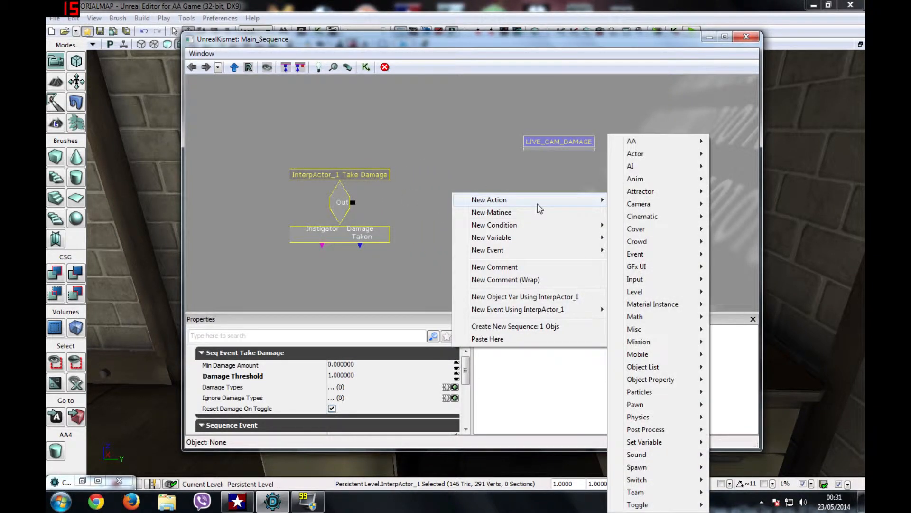
mouse_move(636, 154)
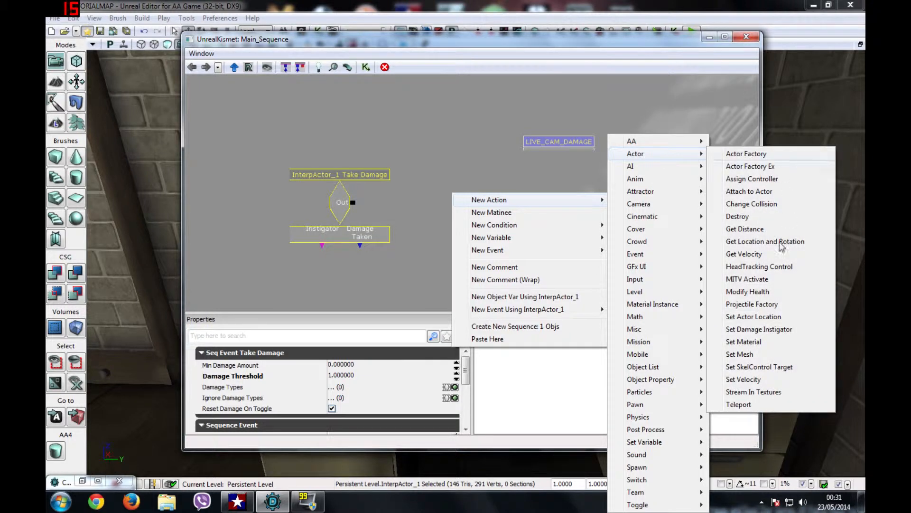
click(754, 345)
drag(485, 210, 481, 190)
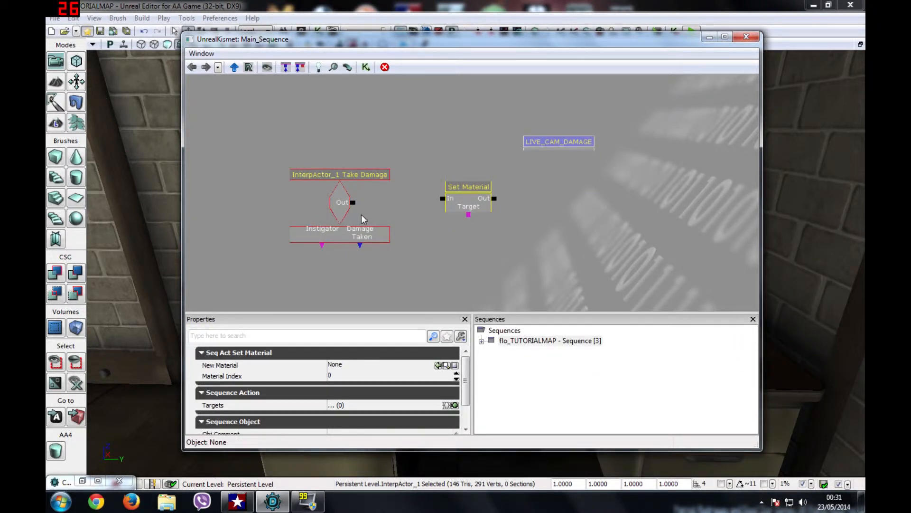
drag(352, 203, 443, 198)
click(472, 249)
Step: Add an InterpActor_1 object variable below Set Material's Target
drag(479, 42, 499, 73)
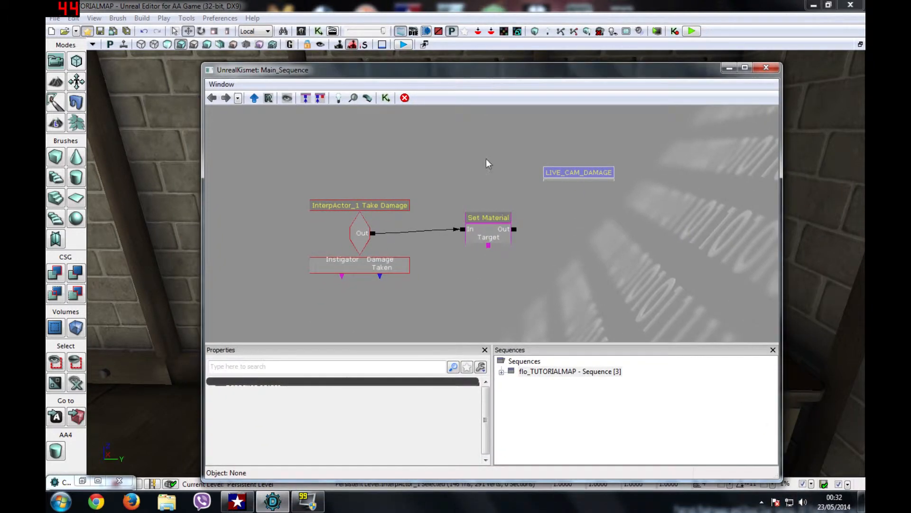
right_click(466, 276)
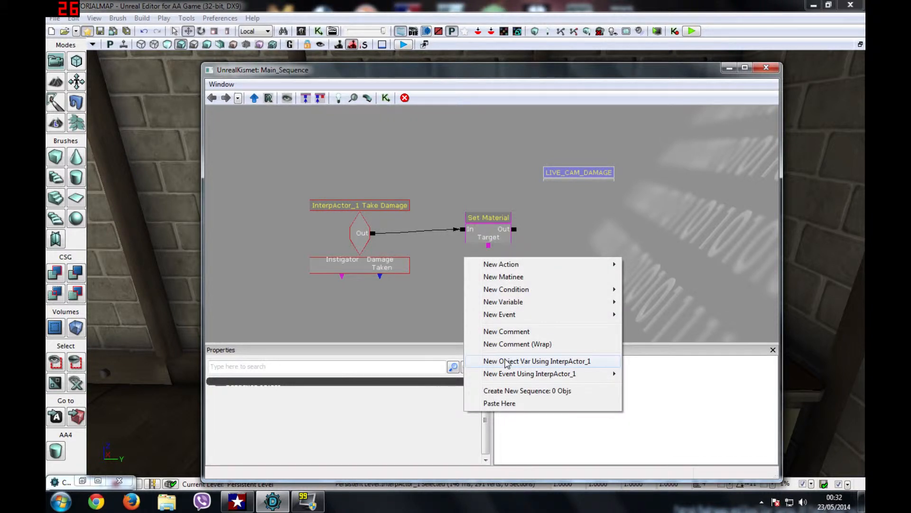
click(506, 361)
drag(477, 284, 484, 257)
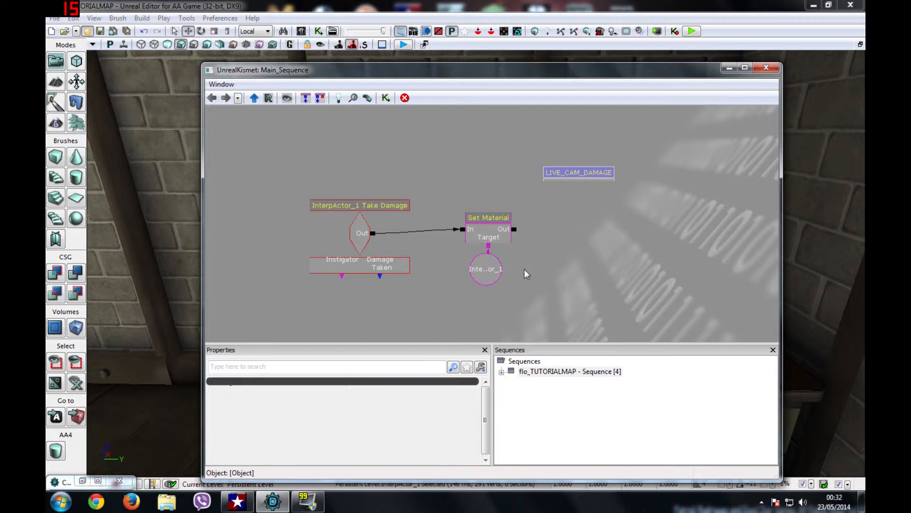
Step: Search HospitalAssets for 'temp' and assign the Temp material as Set Material's New Material
click(479, 216)
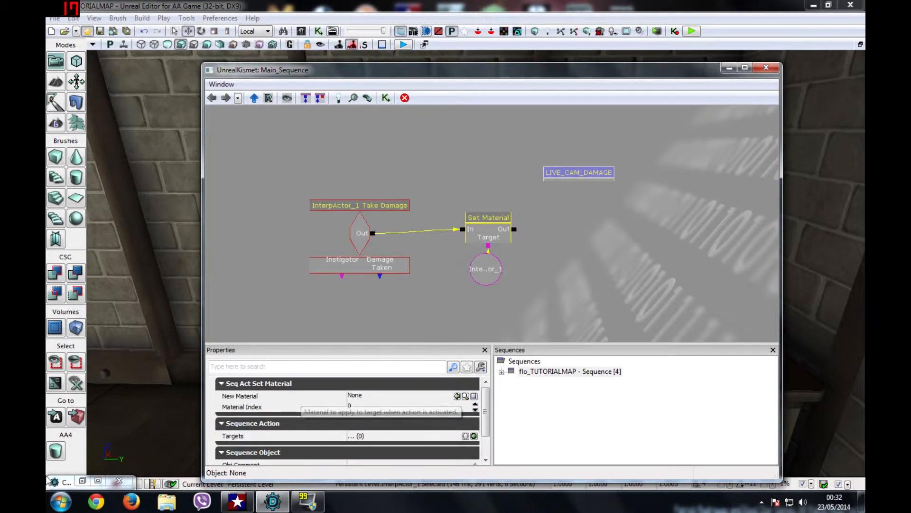
click(84, 481)
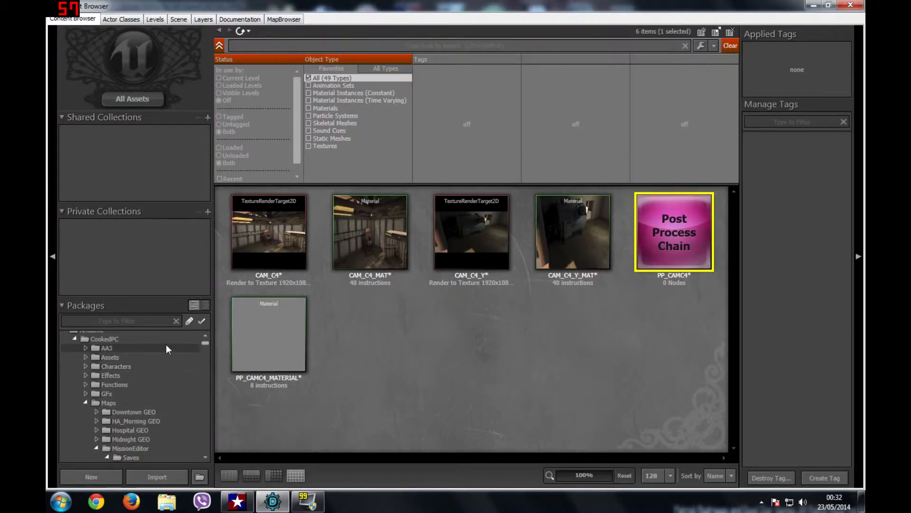
double_click(92, 402)
scroll(93, 397, down, 2)
scroll(98, 400, down, 2)
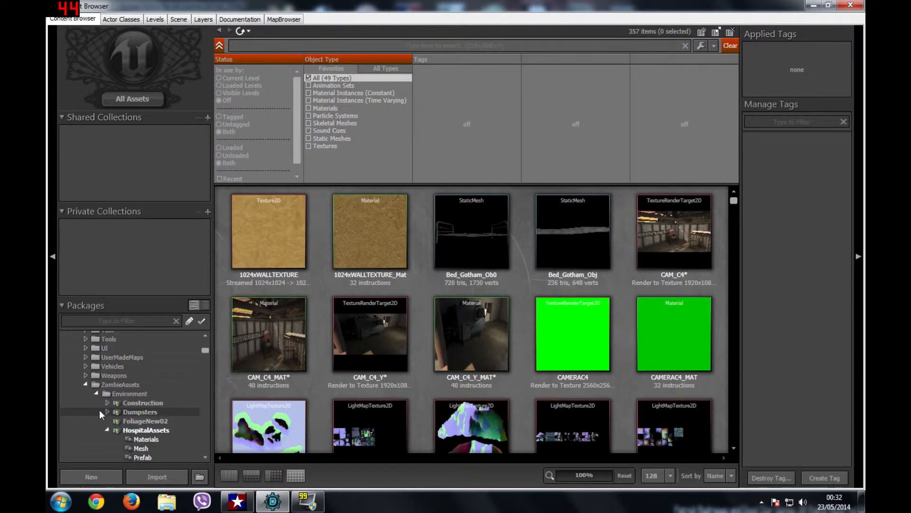
double_click(93, 386)
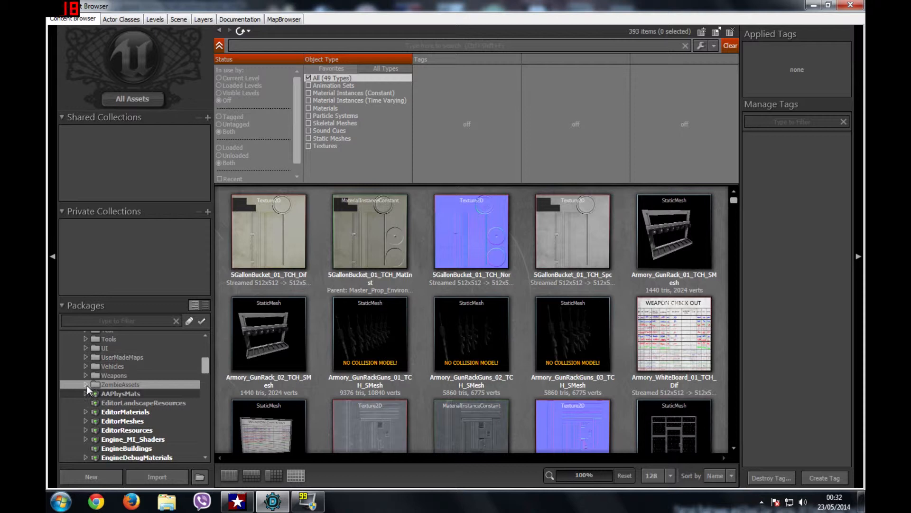
click(87, 386)
click(124, 428)
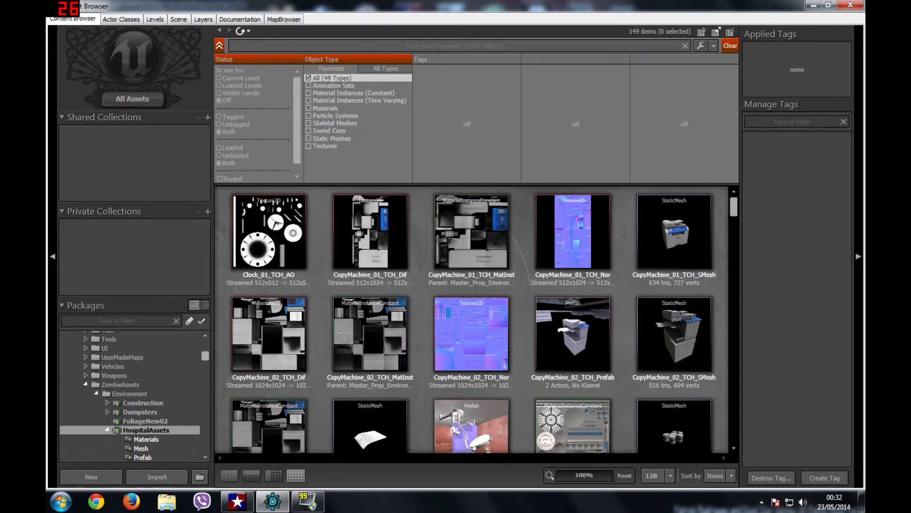
text(temp)
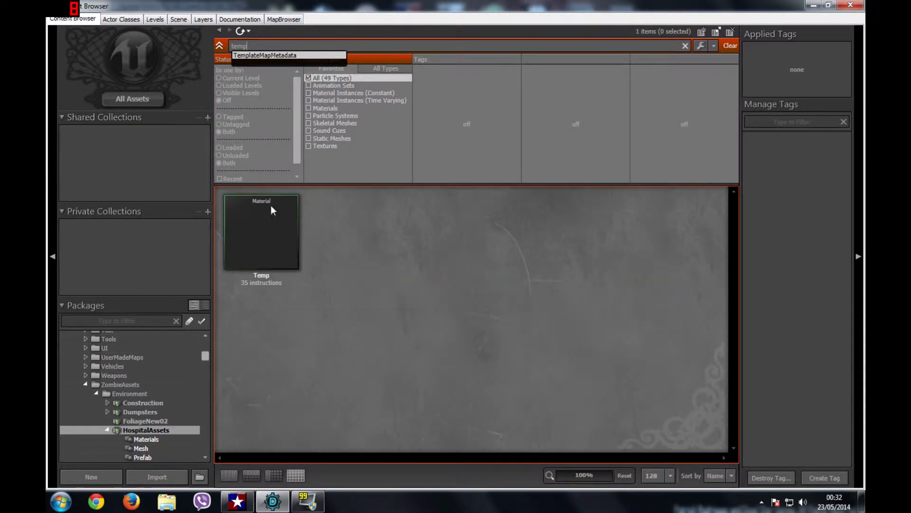
click(272, 209)
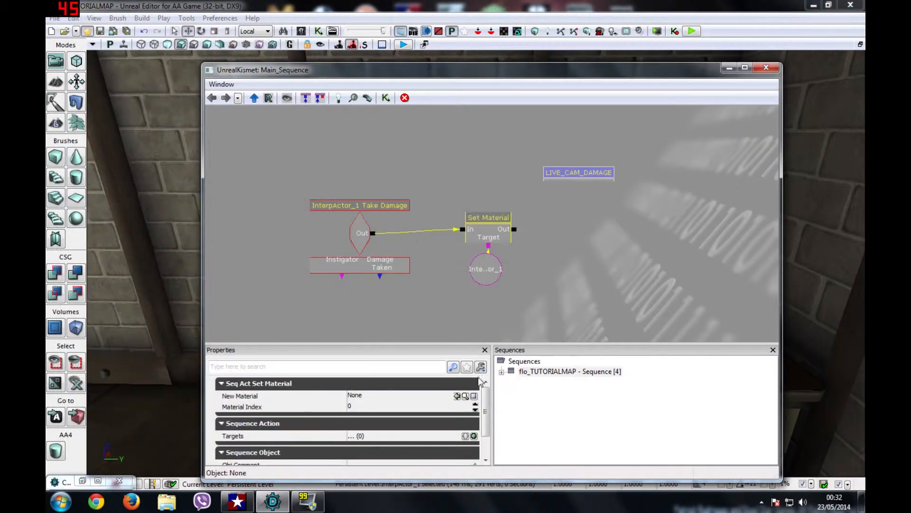
click(456, 396)
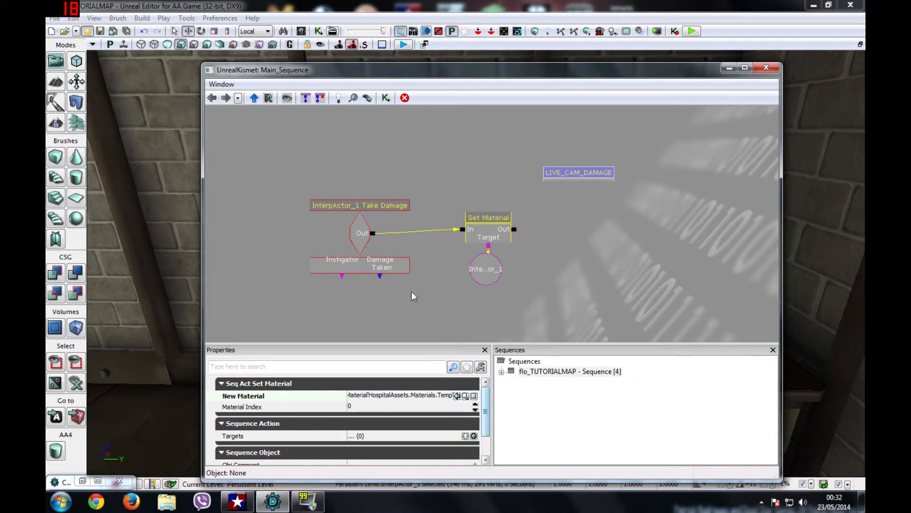
Step: Package the Take Damage event into a new sub-sequence named LIVE_CAM_DAMAGE_Y
right_click(366, 205)
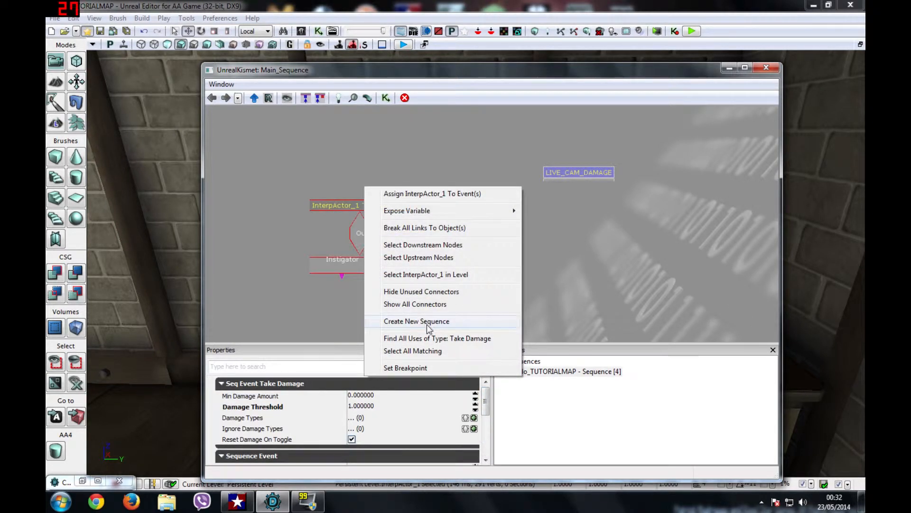
click(425, 322)
text(LIVE_CAM_DAMAGE_Y)
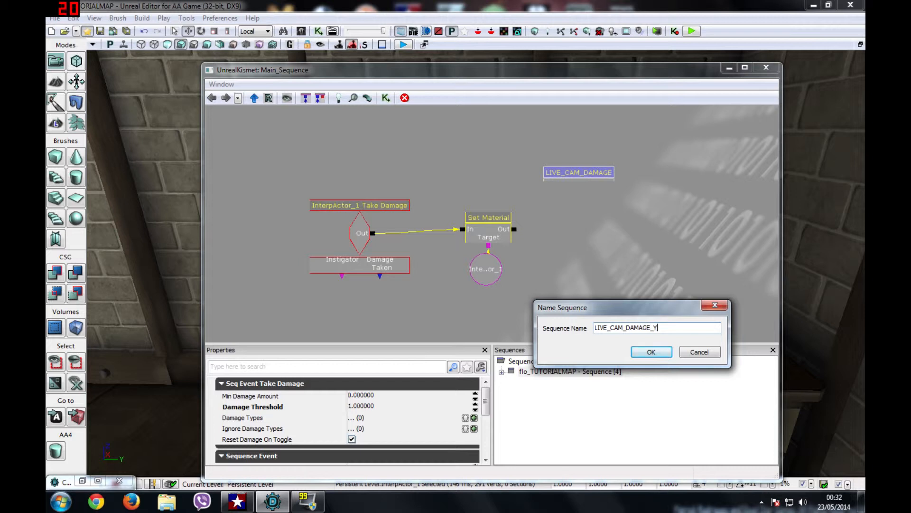
click(653, 357)
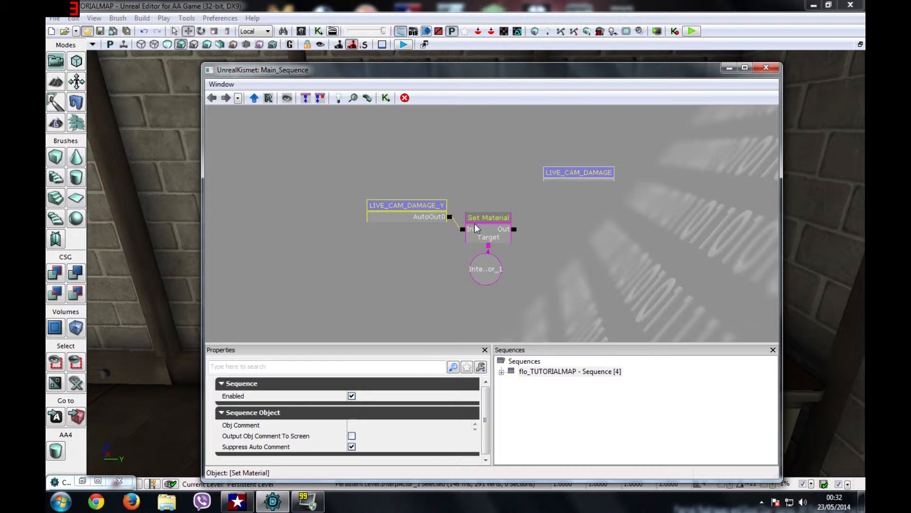
Step: Restore the Take Damage event through the Edit menu and nudge the LIVE_CAM_DAMAGE_Y node
click(73, 18)
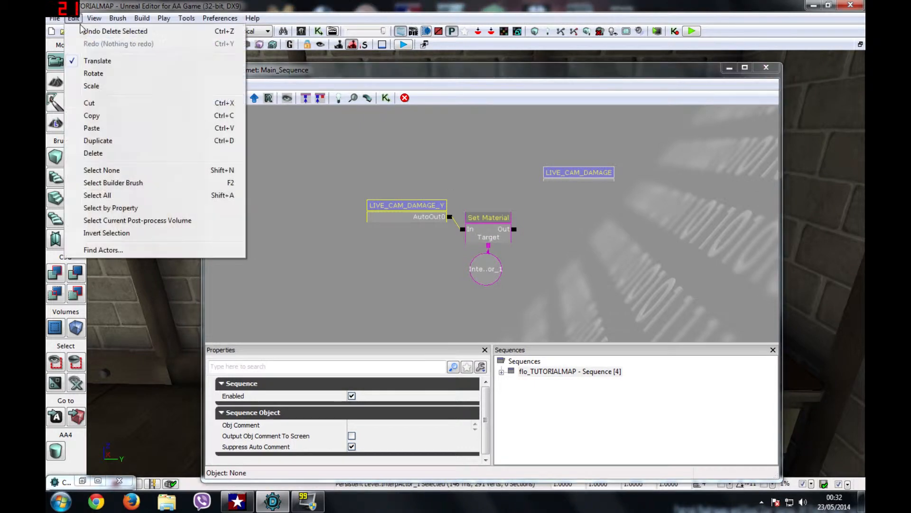
click(102, 124)
drag(402, 210, 420, 218)
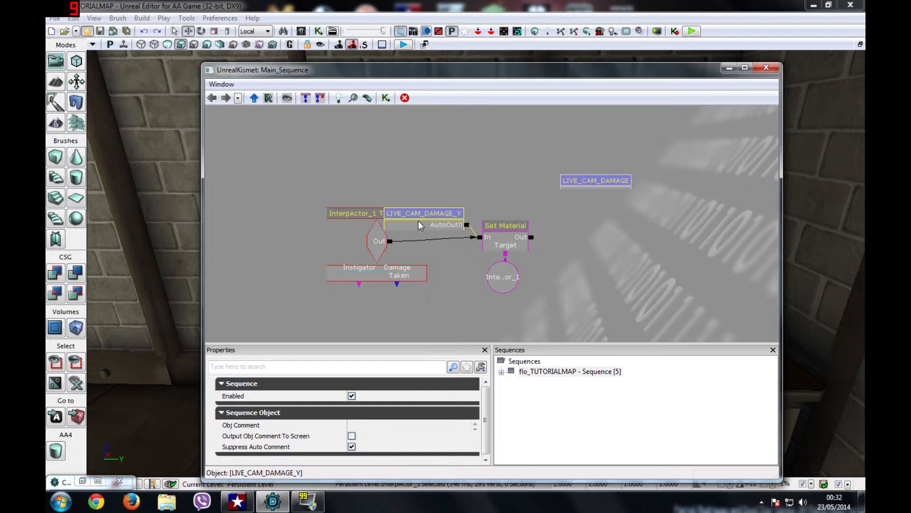
Step: Inside the LIVE_CAM_DAMAGE_Y sub-sequence, delete the Finish Sequence node
double_click(446, 219)
click(476, 211)
click(484, 254)
click(485, 218)
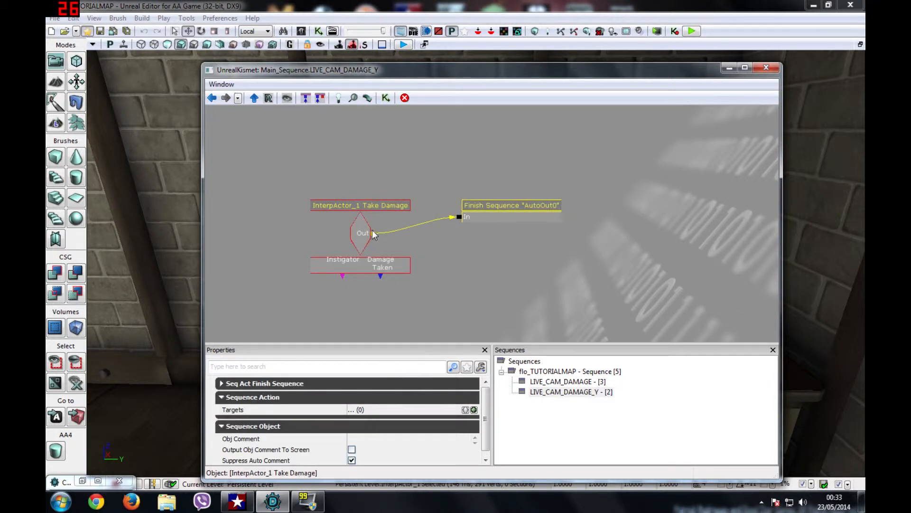
ctrl+drag(363, 228, 396, 233)
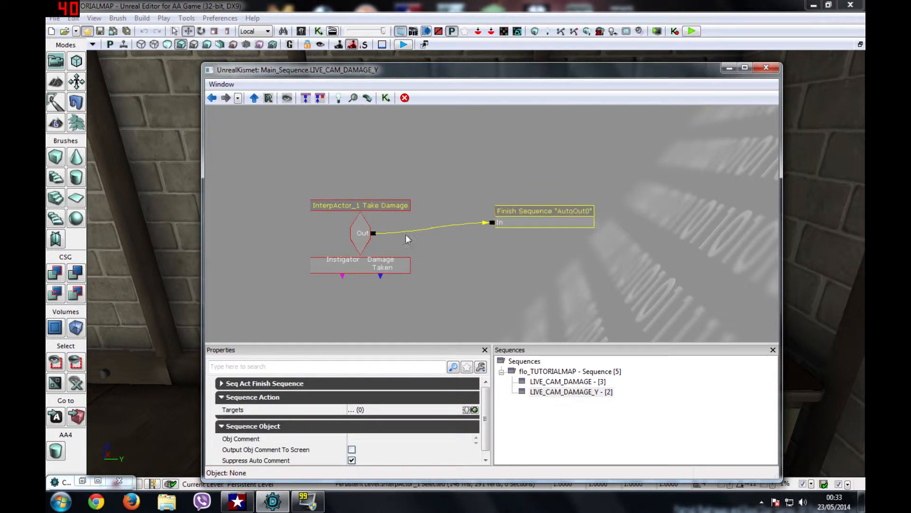
key(Delete)
Step: Add a Set Material action and link Take Damage's output to its input
right_click(466, 212)
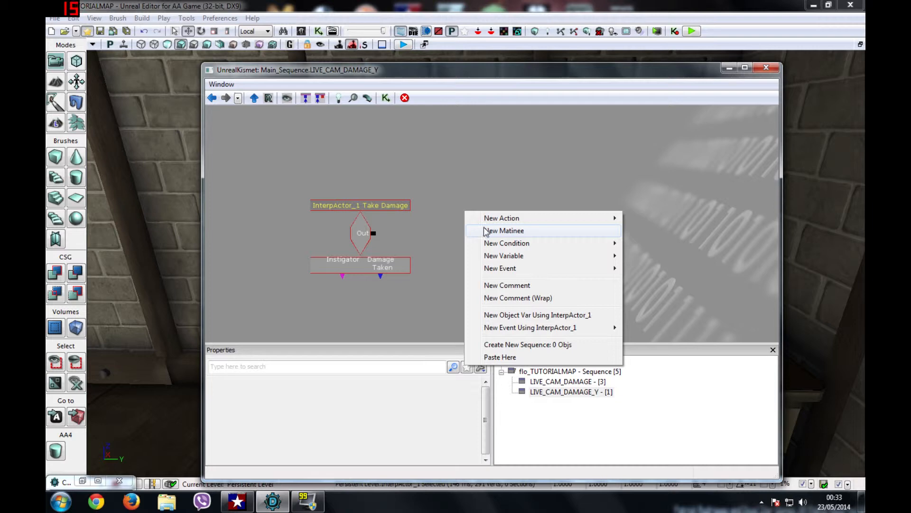
mouse_move(551, 219)
mouse_move(650, 154)
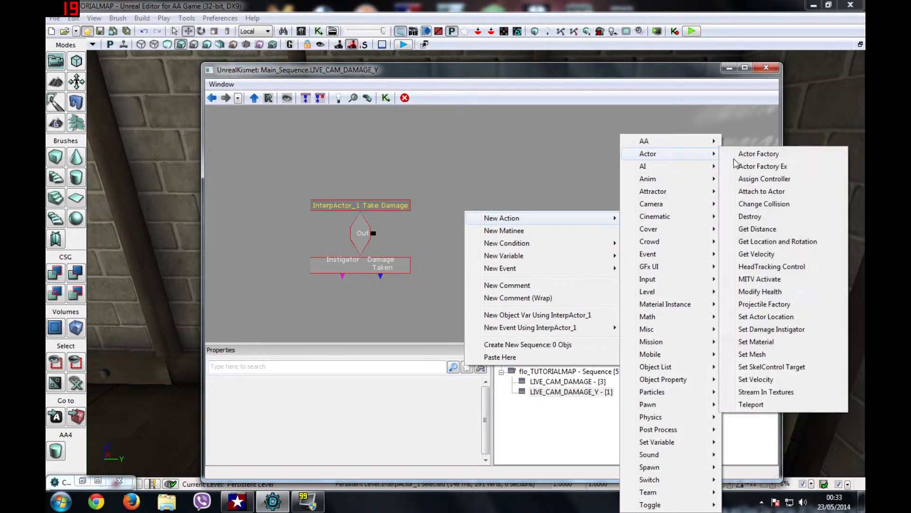
click(769, 342)
drag(374, 233, 459, 242)
Step: Set Set Material's New Material to Temp and connect an InterpActor_1 object variable to its Target
click(482, 244)
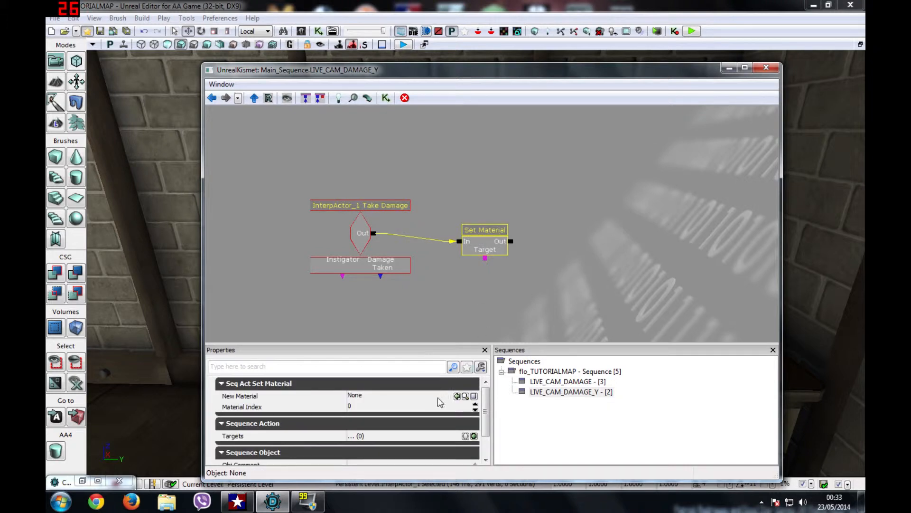
click(88, 480)
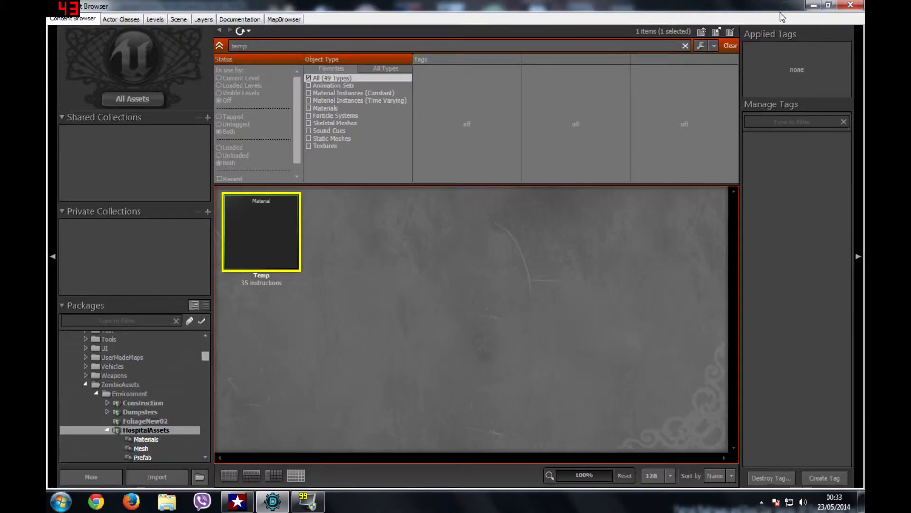
click(813, 4)
click(457, 396)
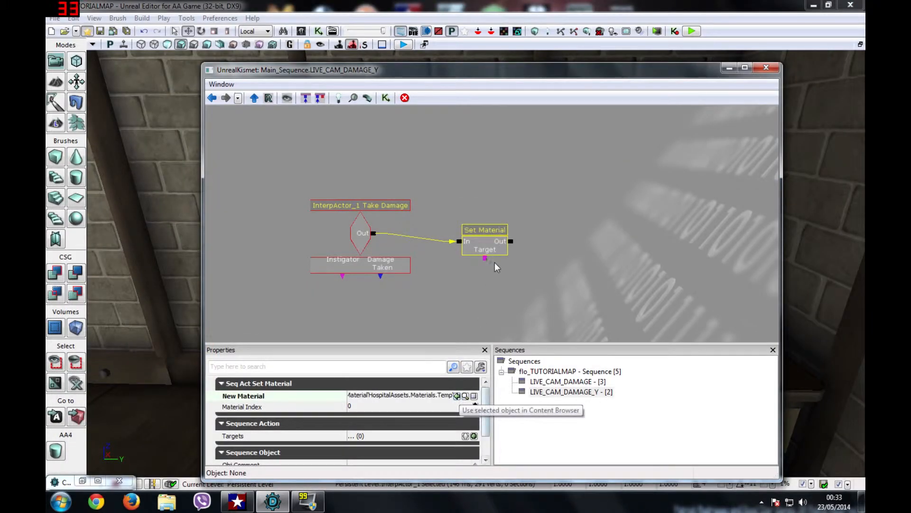
right_click(474, 291)
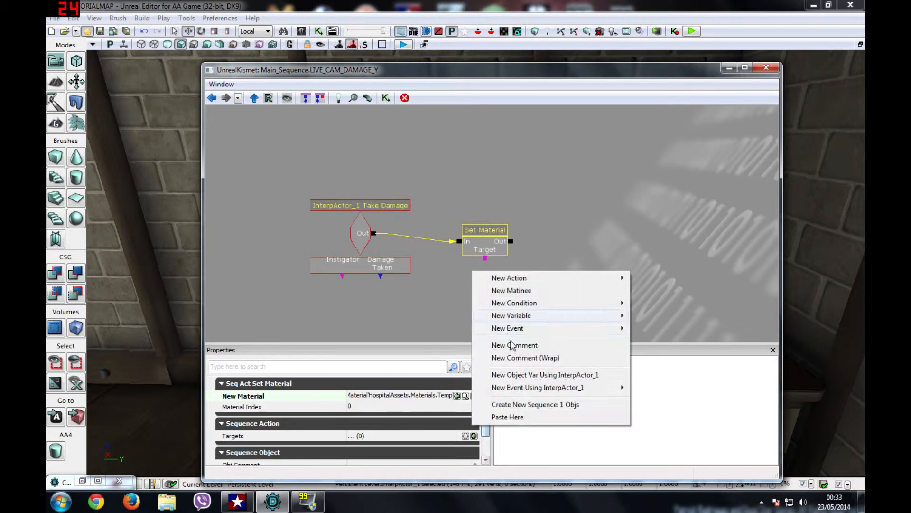
click(525, 375)
drag(489, 297, 488, 244)
Step: Select Set Material, Take Damage and InterpActor_1, then cancel grouping them into a new sub-sequence
click(484, 254)
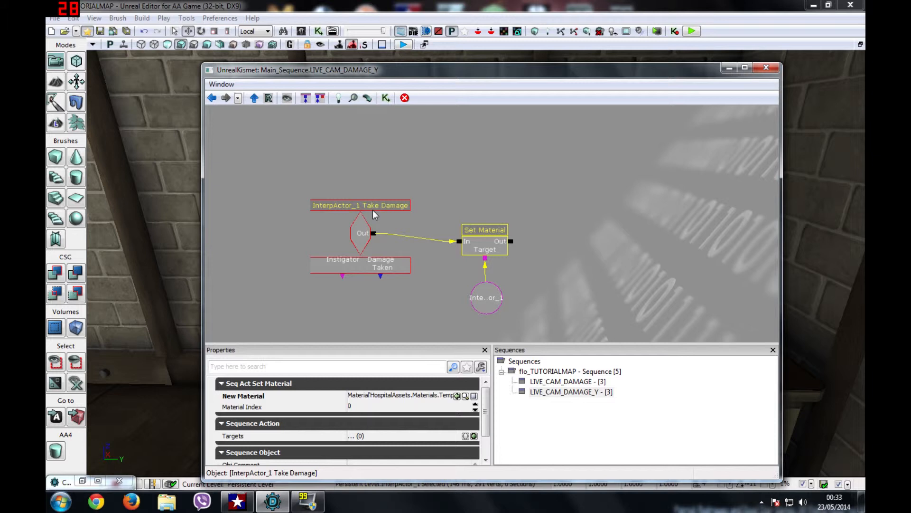
ctrl+click(373, 209)
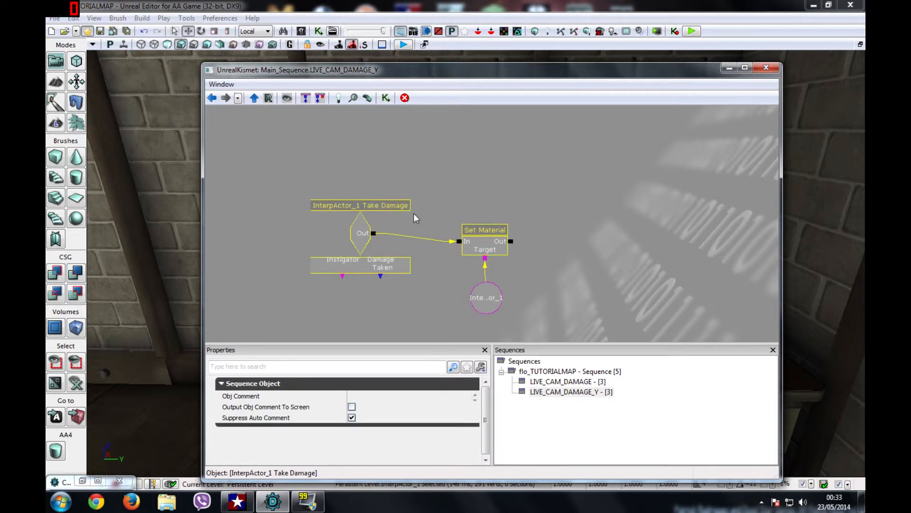
ctrl+click(494, 302)
right_click(473, 225)
click(541, 345)
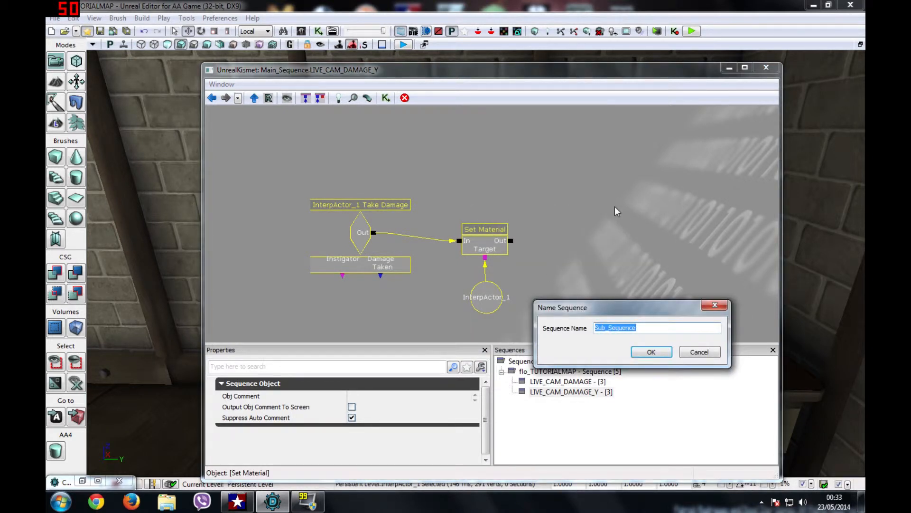
click(697, 356)
Step: Recentre the graph and move the Kismet window aside to reveal the monitor
scroll(585, 248, down, 3)
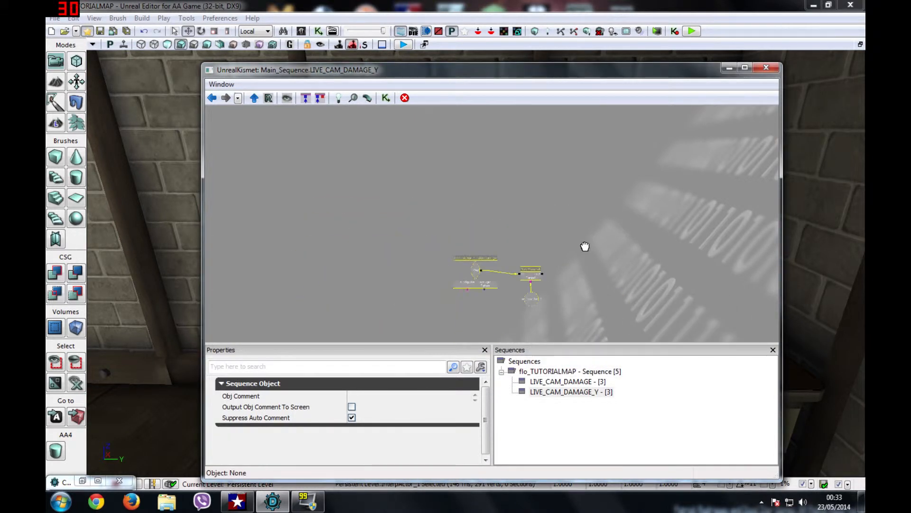
scroll(564, 235, up, 3)
drag(564, 235, 583, 226)
drag(505, 235, 590, 205)
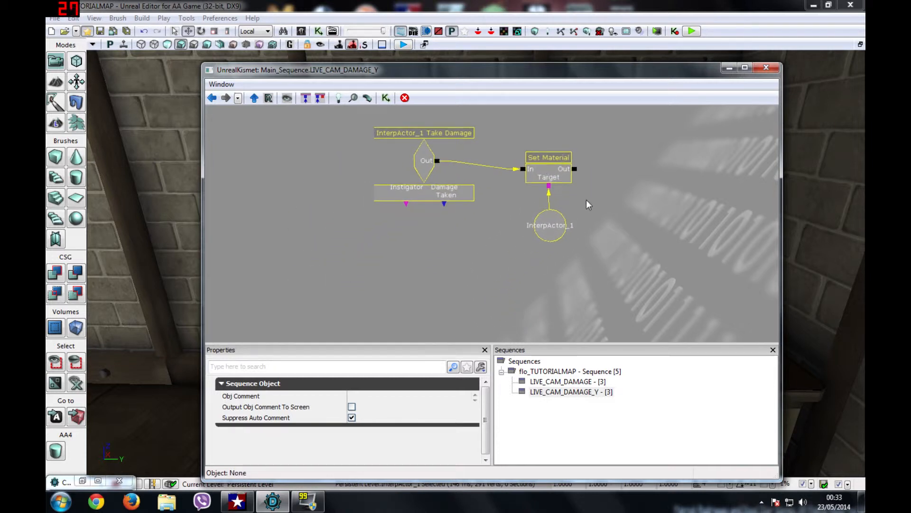
click(502, 268)
drag(501, 268, 479, 274)
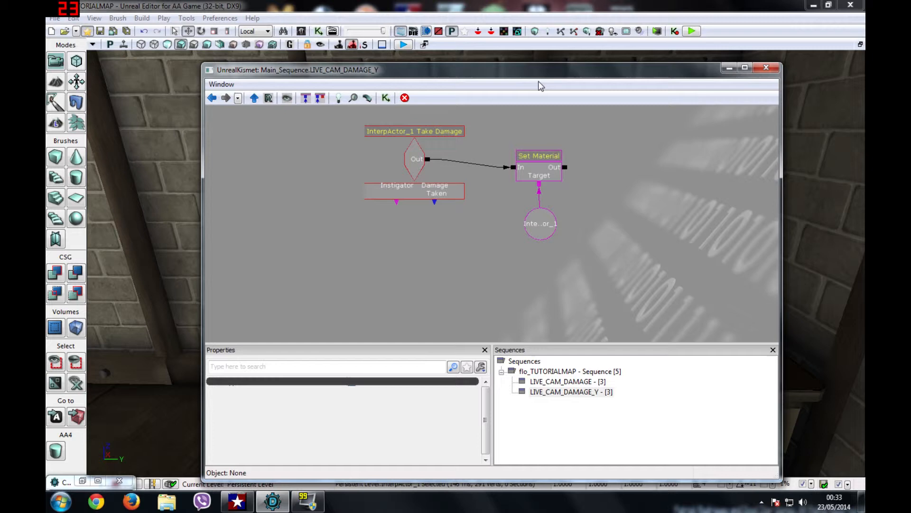
drag(574, 70, 316, 87)
Step: Add a Take Damage event for the second monitor, InterpActor_4, below the first event
click(636, 242)
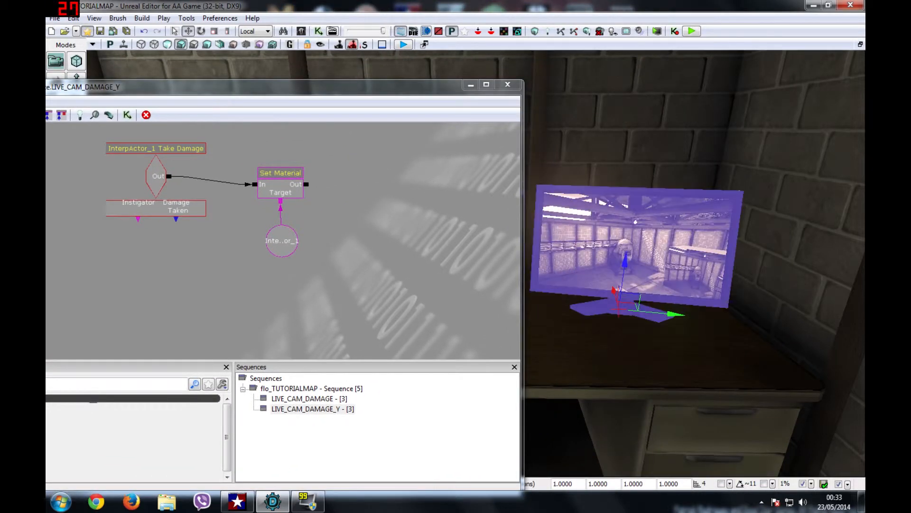
right_click(136, 245)
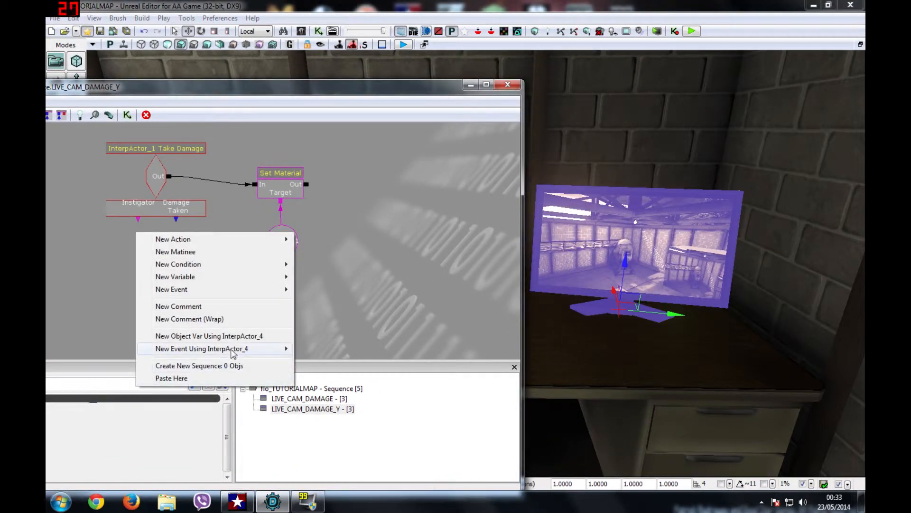
mouse_move(232, 350)
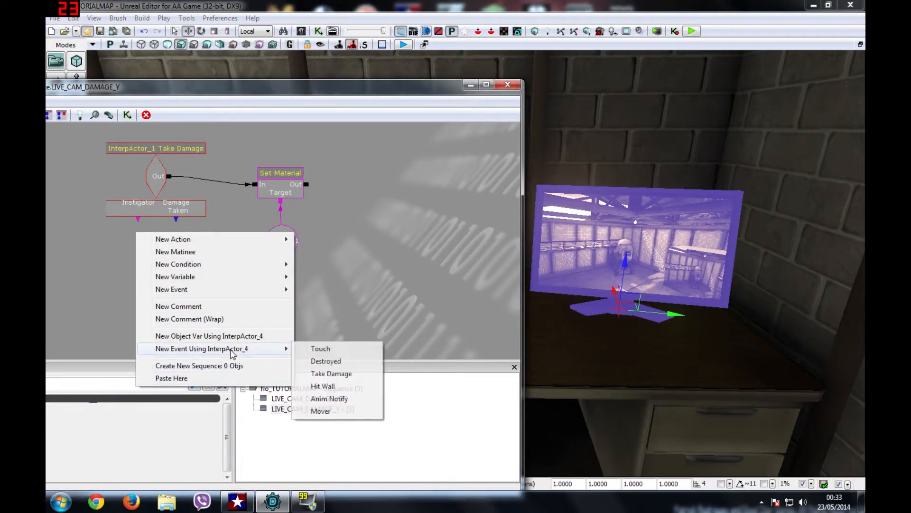
click(331, 374)
drag(183, 250, 137, 250)
Step: Add a second Set Material, wire InterpActor_4's Take Damage into it, and edit the event's Damage Taken value
right_click(262, 273)
mouse_move(306, 281)
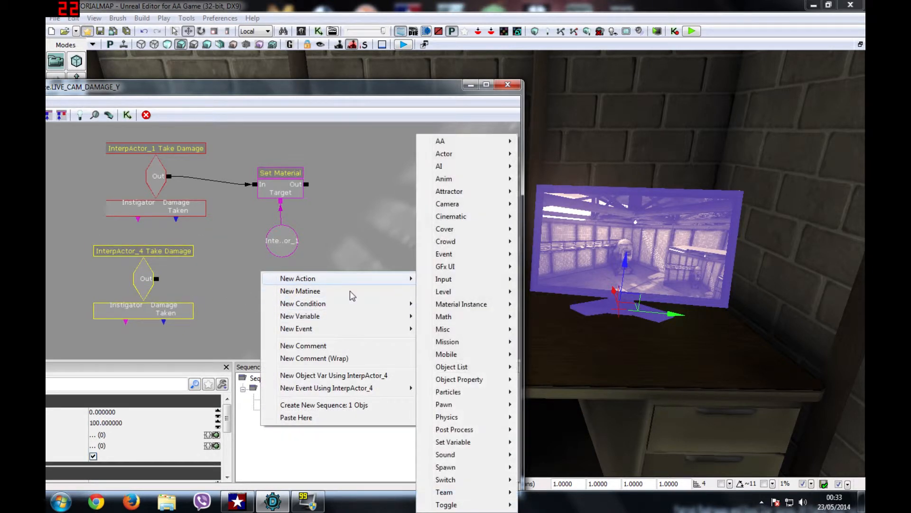
mouse_move(464, 159)
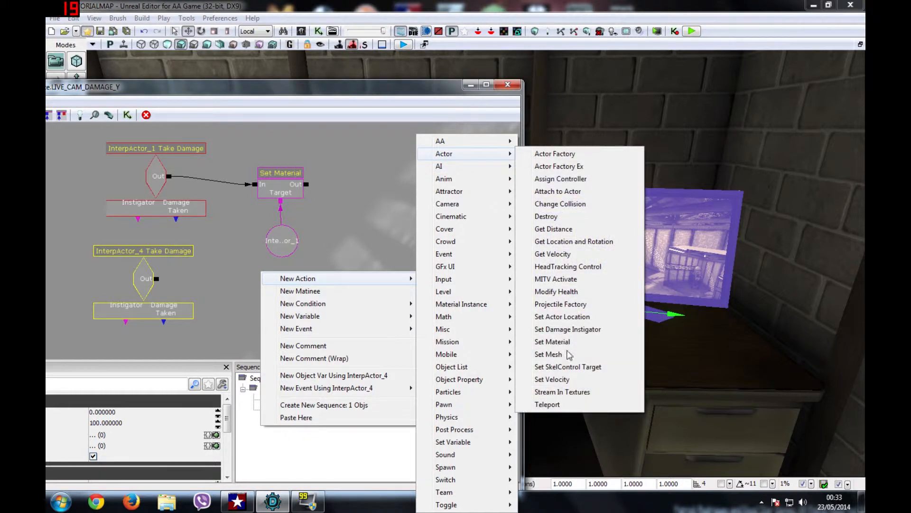
click(553, 341)
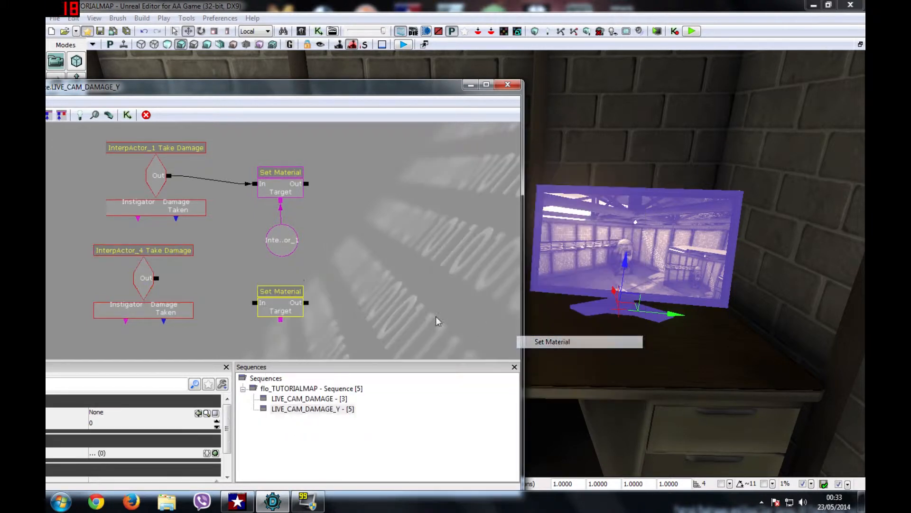
click(337, 288)
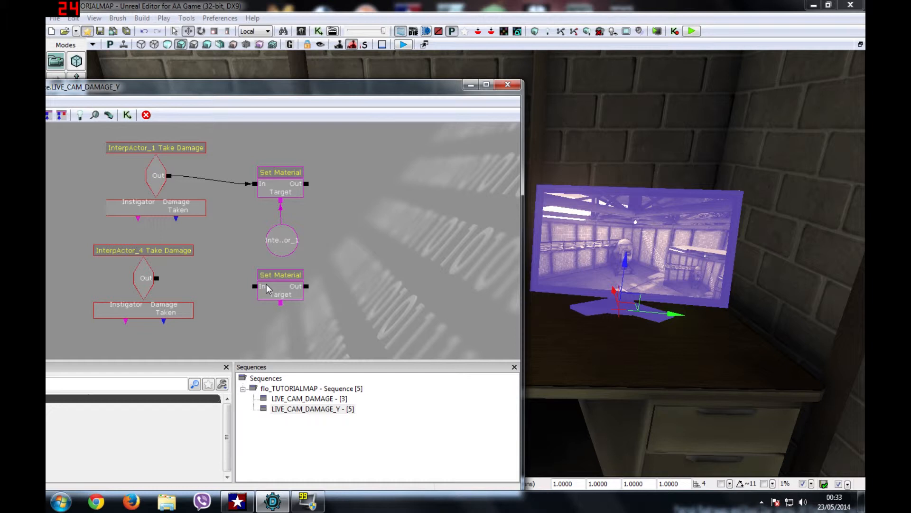
drag(157, 278, 255, 286)
click(141, 291)
click(113, 423)
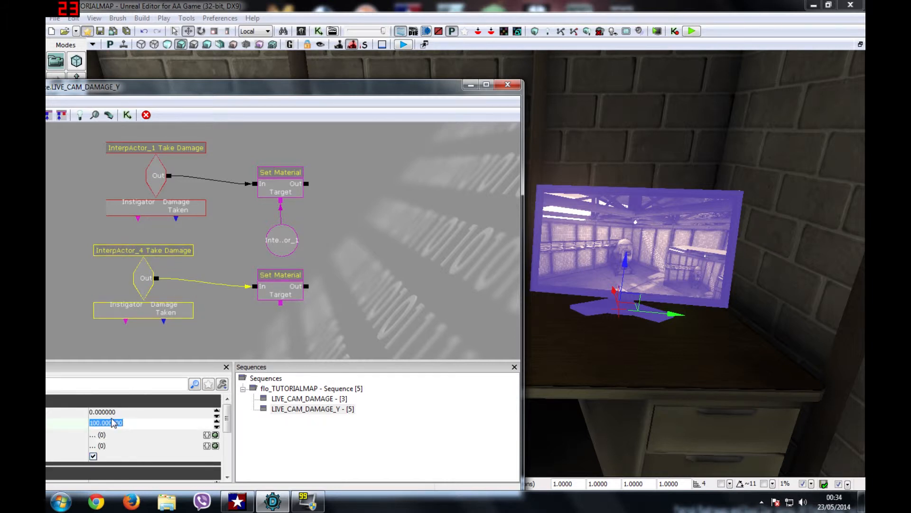
click(343, 274)
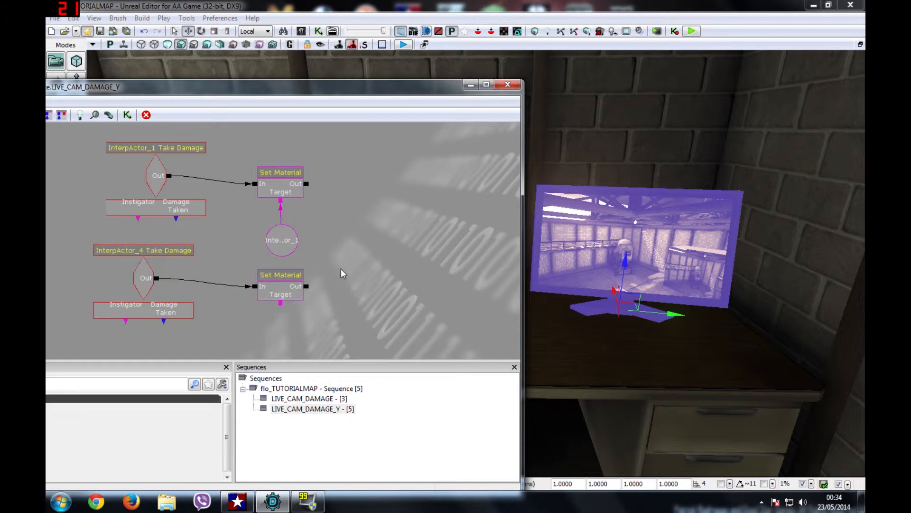
Step: Connect an InterpActor_4 object variable to the second Set Material's Target and set its material to Temp
right_click(267, 308)
mouse_move(348, 427)
click(336, 412)
drag(280, 328, 278, 322)
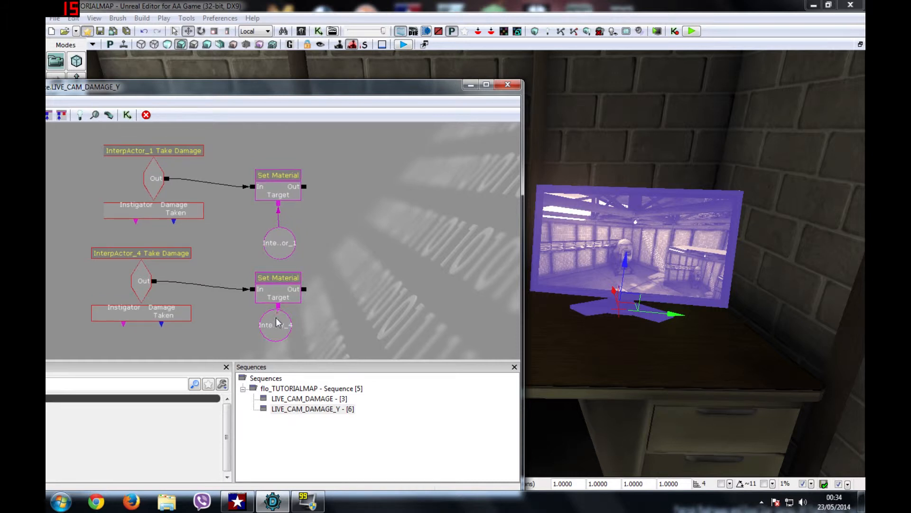
drag(277, 308, 272, 335)
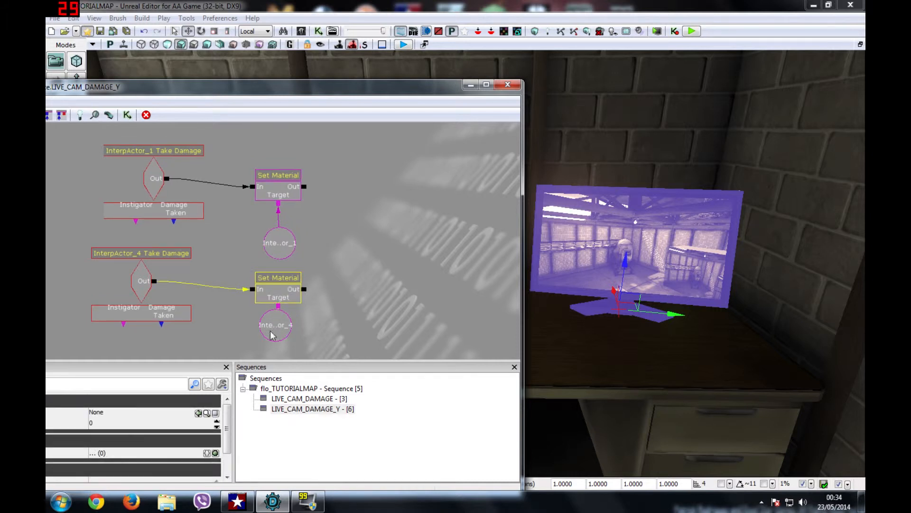
click(199, 413)
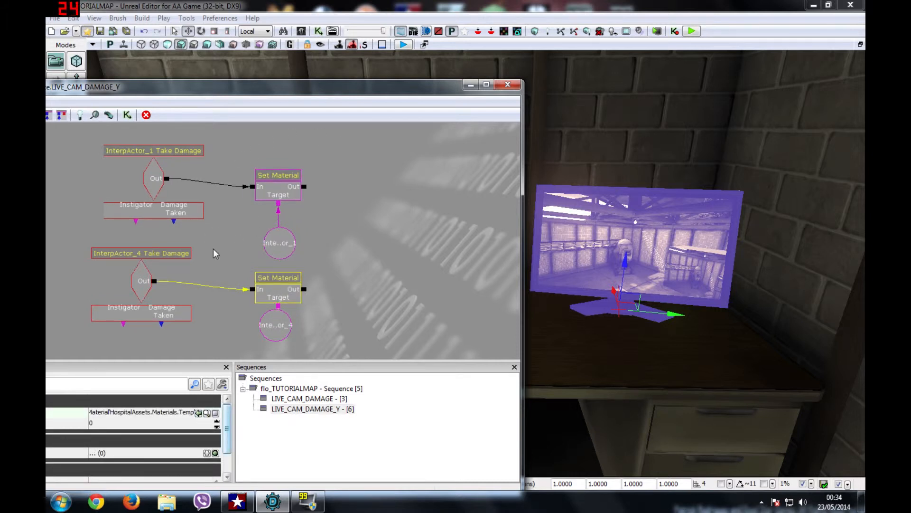
Step: Marquee-select all nodes and start creating a new sub-sequence, typing its name beginning 'LI'
ctrl+click(141, 281)
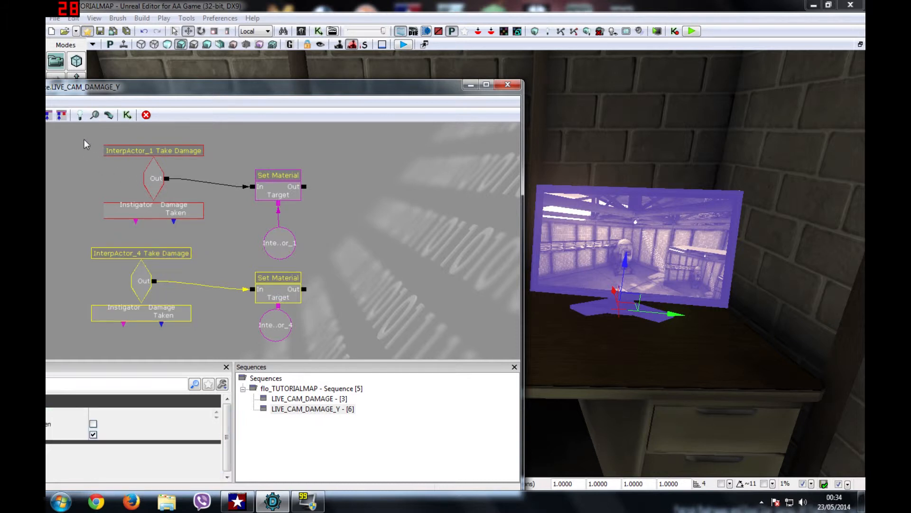
ctrl+alt+drag(75, 133, 343, 345)
right_click(158, 162)
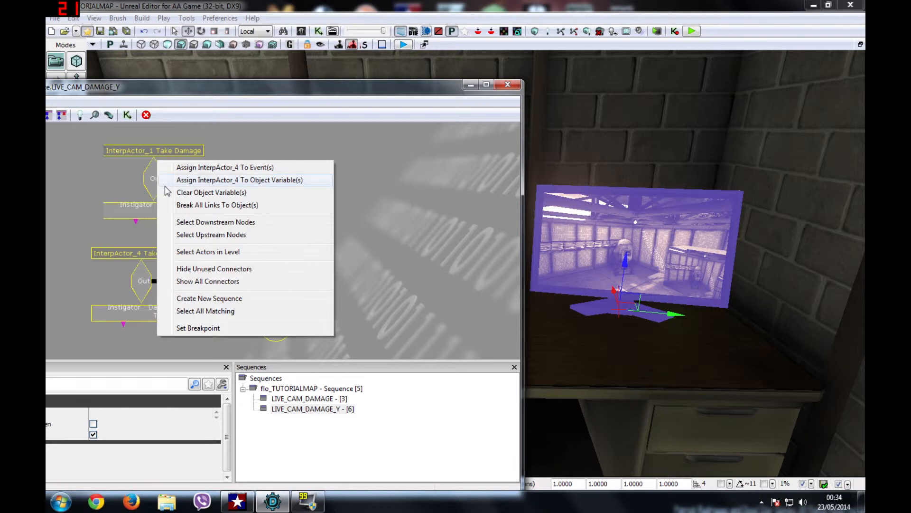
click(218, 299)
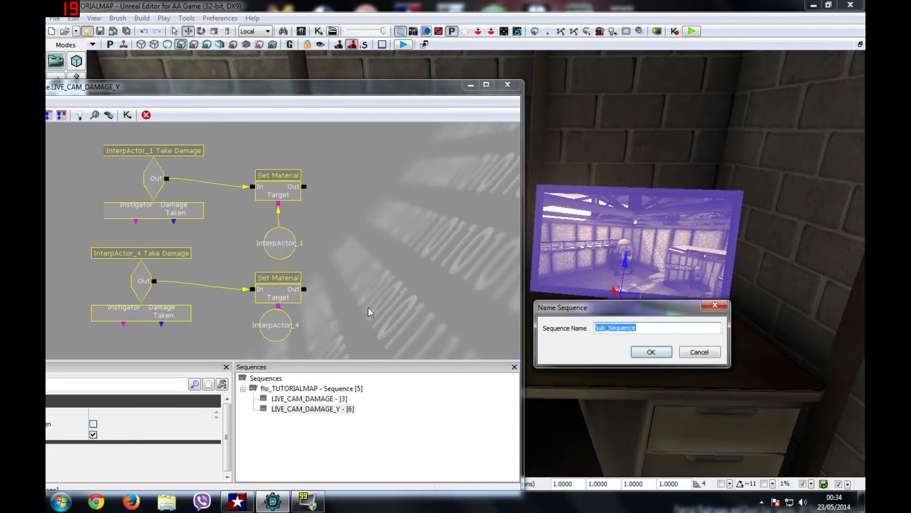
text(LIVE_CAM_DAMAGED_OBJ)
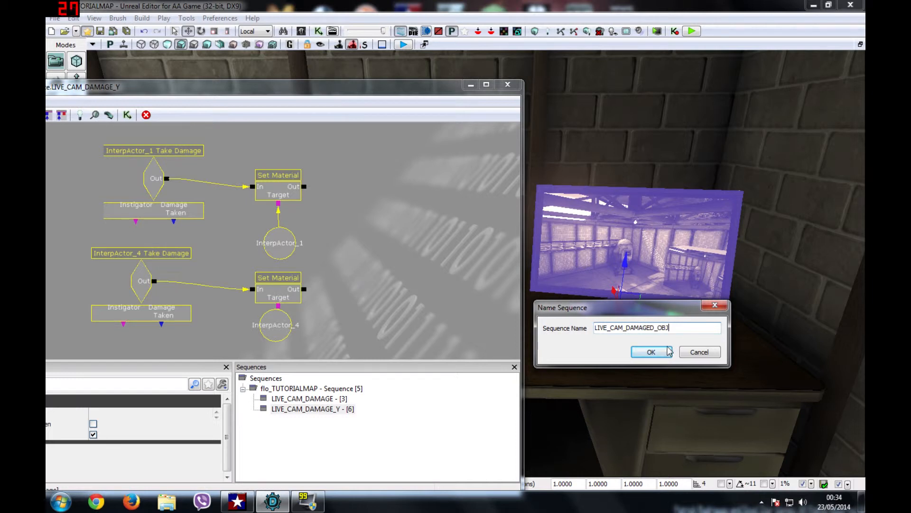
Step: Confirm the LIVE_CAM_DAMAGED_OBJ subsequence, close Kismet, and pull the viewport back from the desk
click(670, 351)
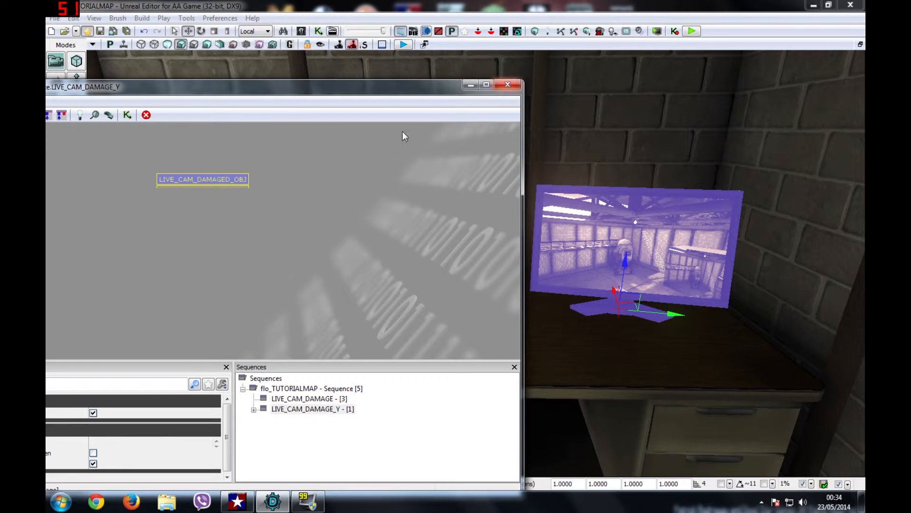
click(397, 166)
click(508, 85)
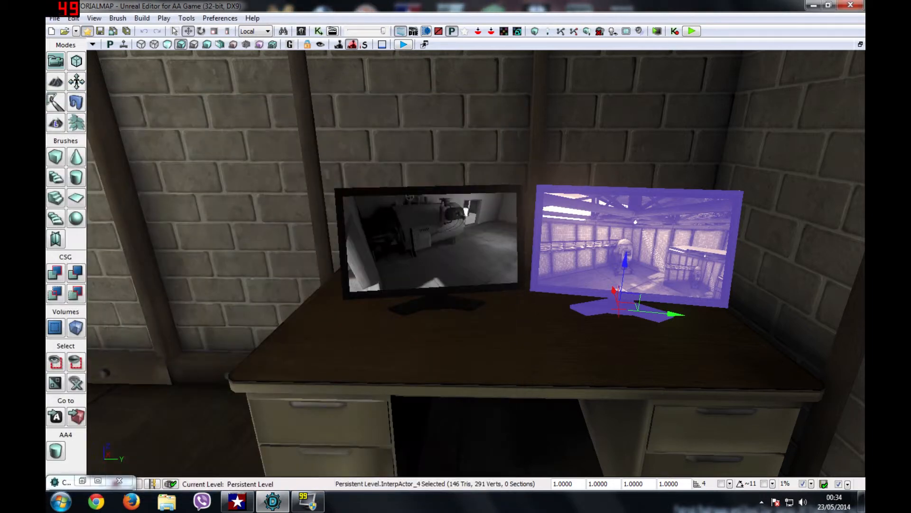
right_drag(476, 264, 570, 399)
key(Escape)
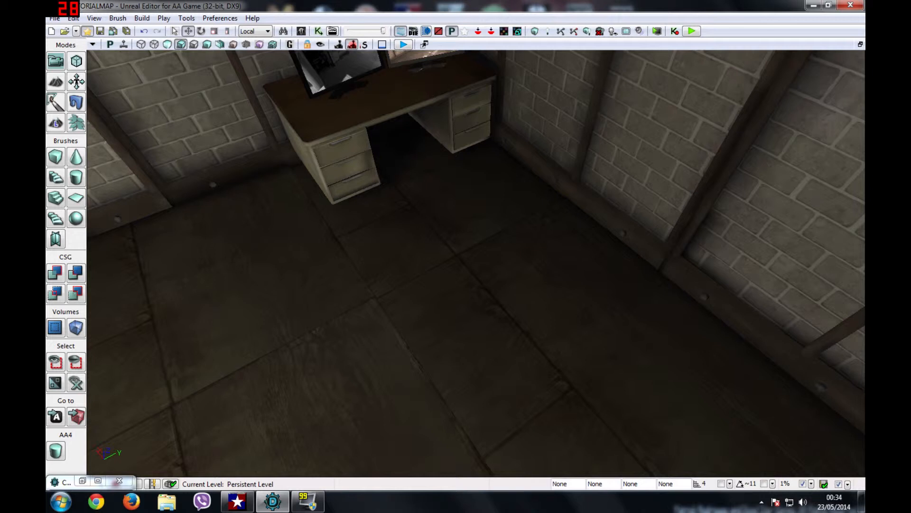
Step: Save flo_TUTORIALMAP and start a Play from Here preview on the floor
click(113, 31)
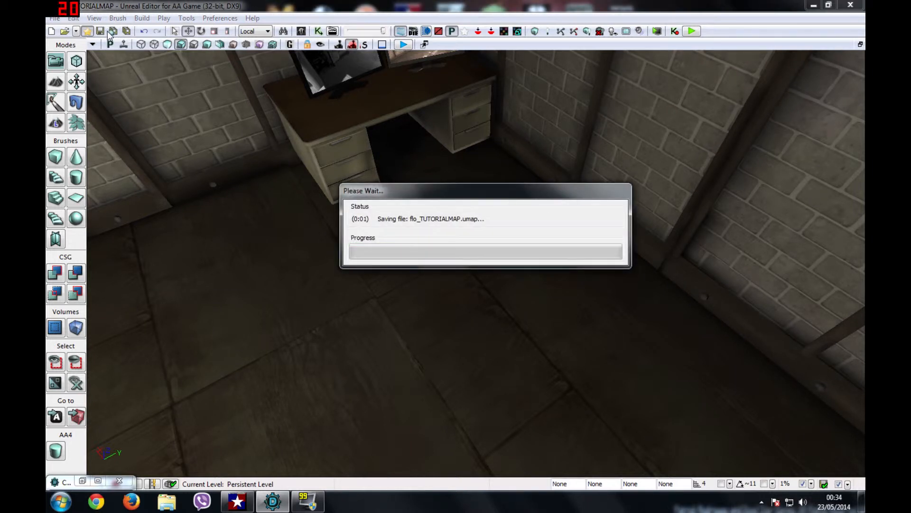
right_click(421, 279)
click(465, 418)
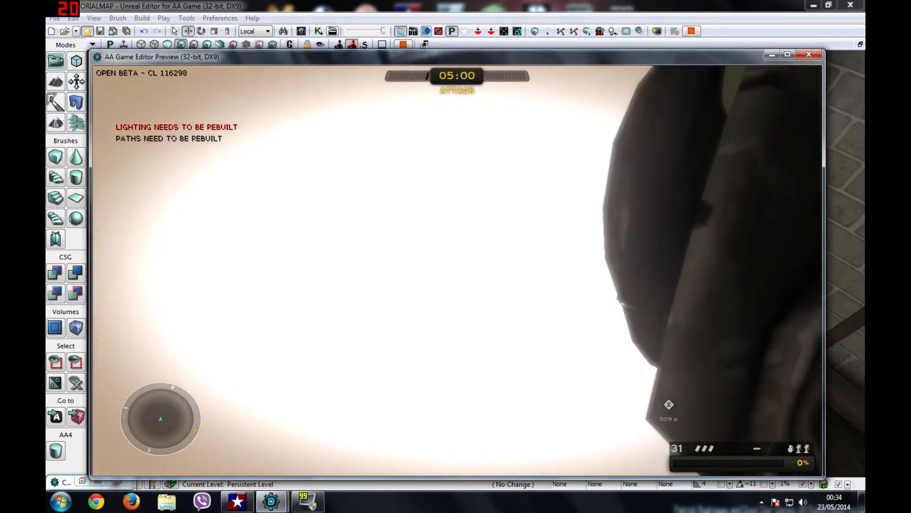
Step: Exit the play preview through Exit Game and OK, returning to the level viewport
key(Escape)
click(180, 260)
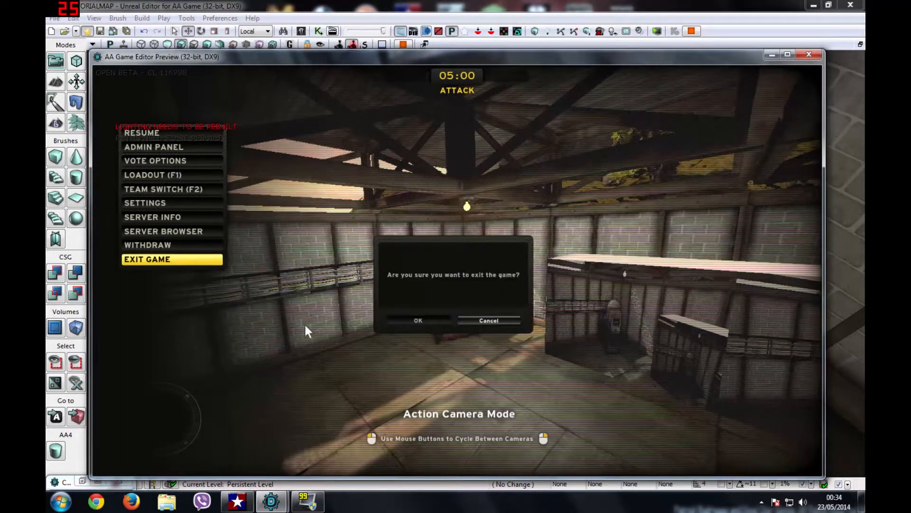
click(439, 320)
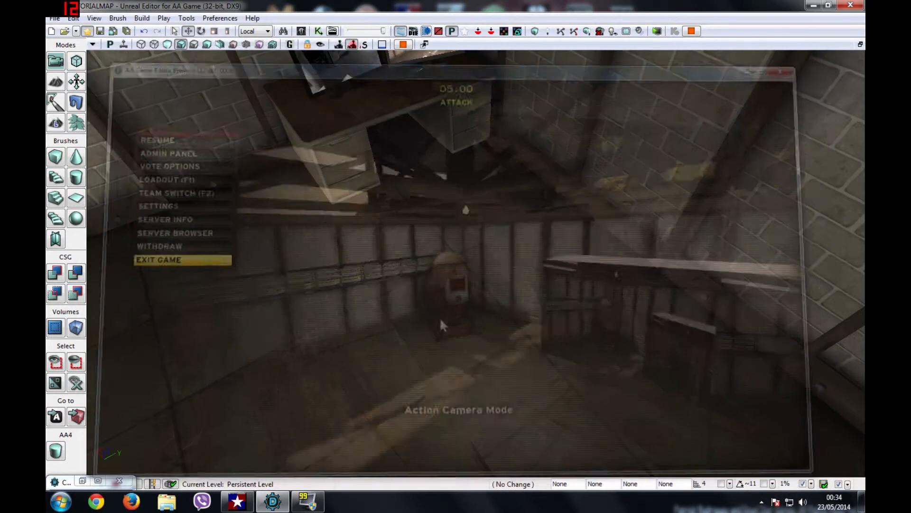
right_drag(417, 291, 464, 319)
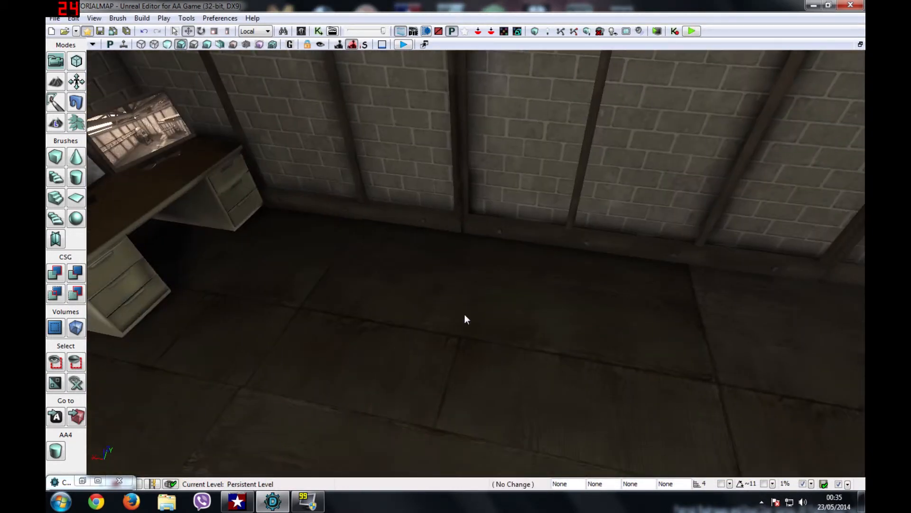
Step: Play from Here on the floor, equip the pistol and shoot both desk monitors
right_click(464, 319)
click(510, 482)
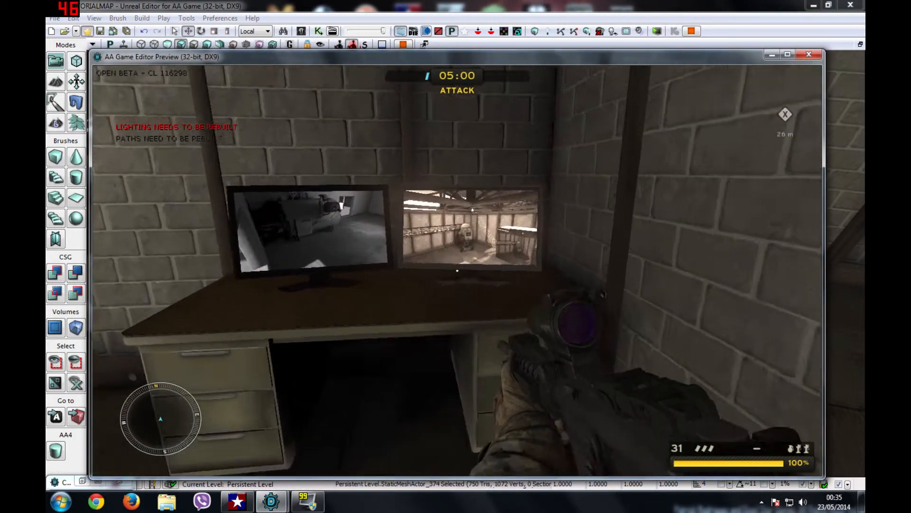
key(w)
key(2)
click(458, 271)
click(457, 271)
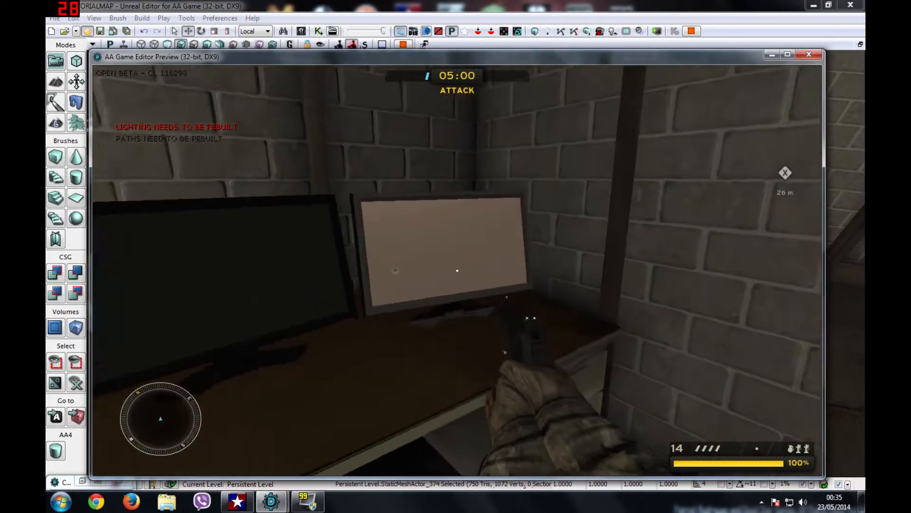
Step: Walk around to check that both monitor screens went blank, then exit the preview
key(s)
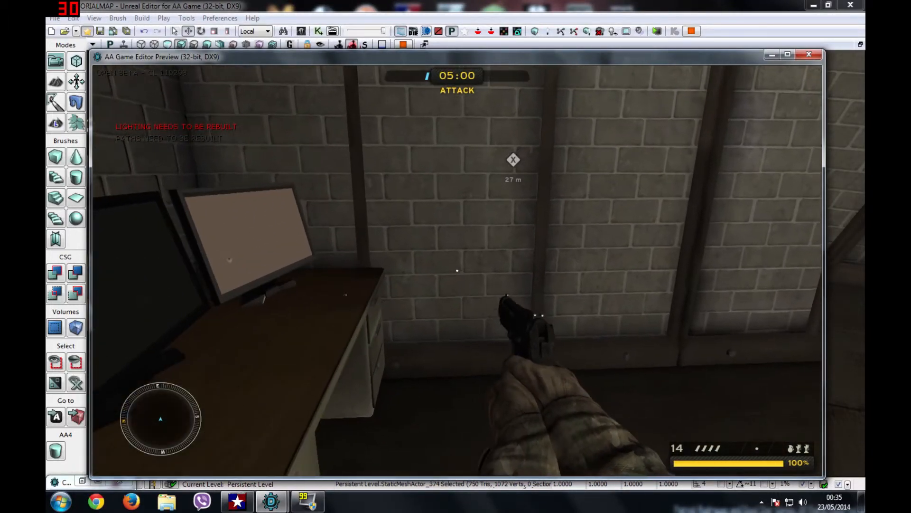
key(w)
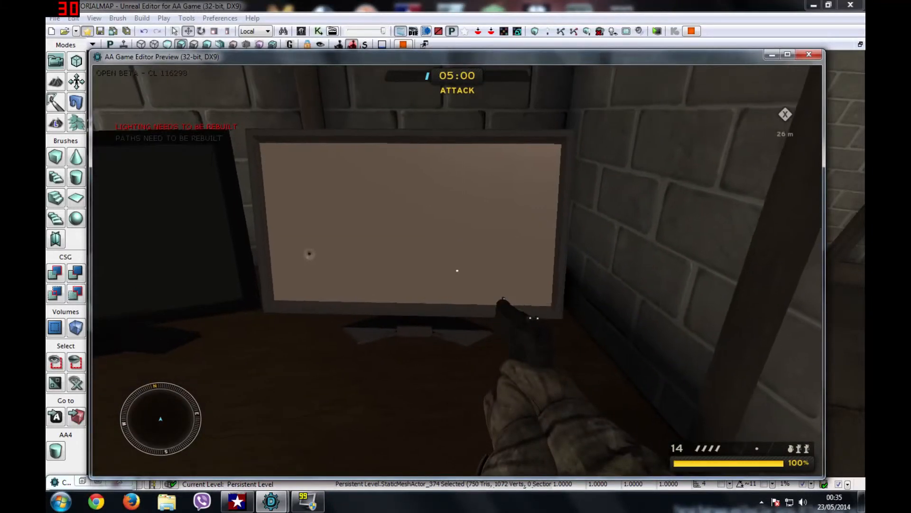
key(s)
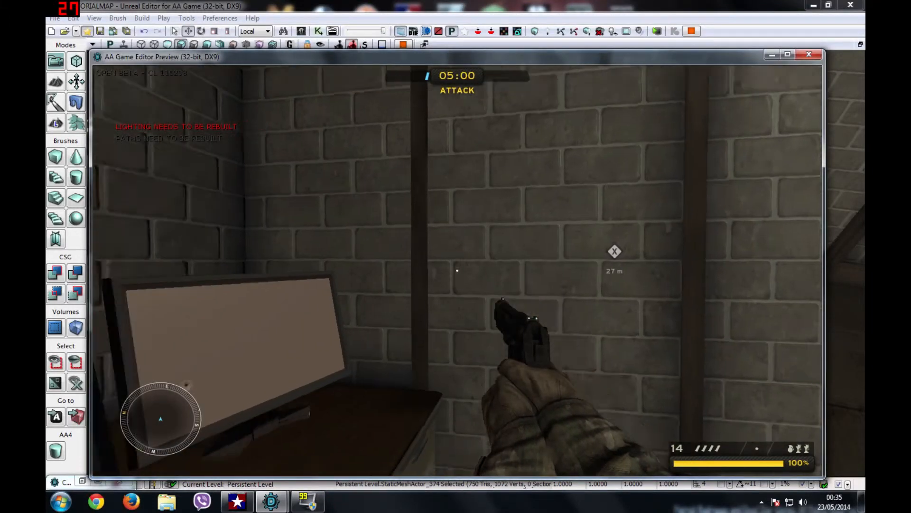
key(d)
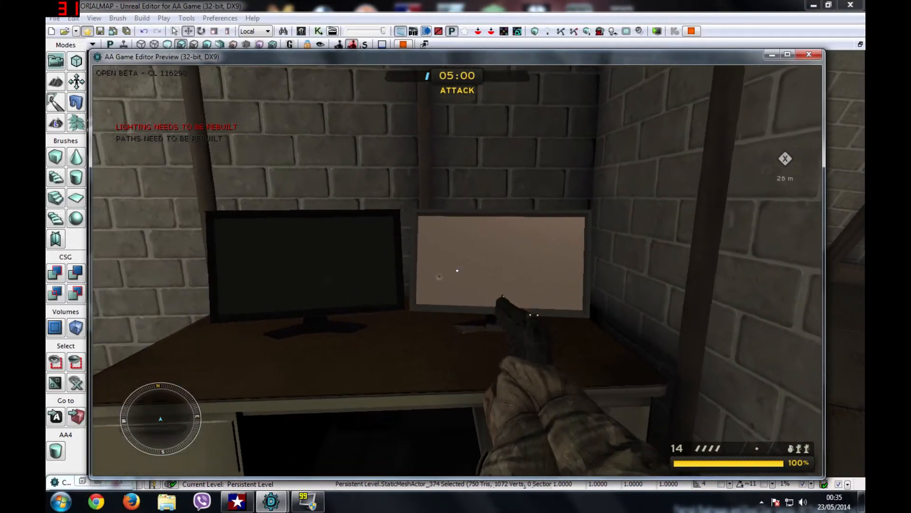
key(w)
key(Escape)
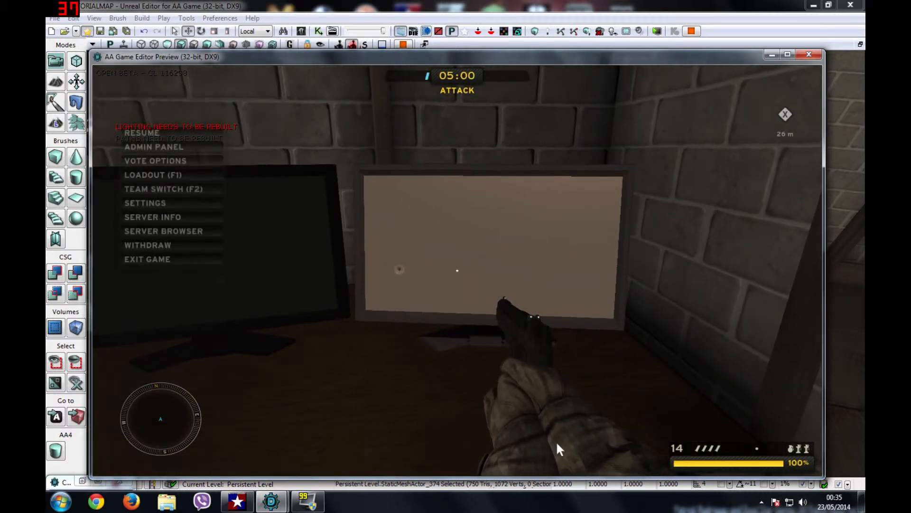
click(158, 257)
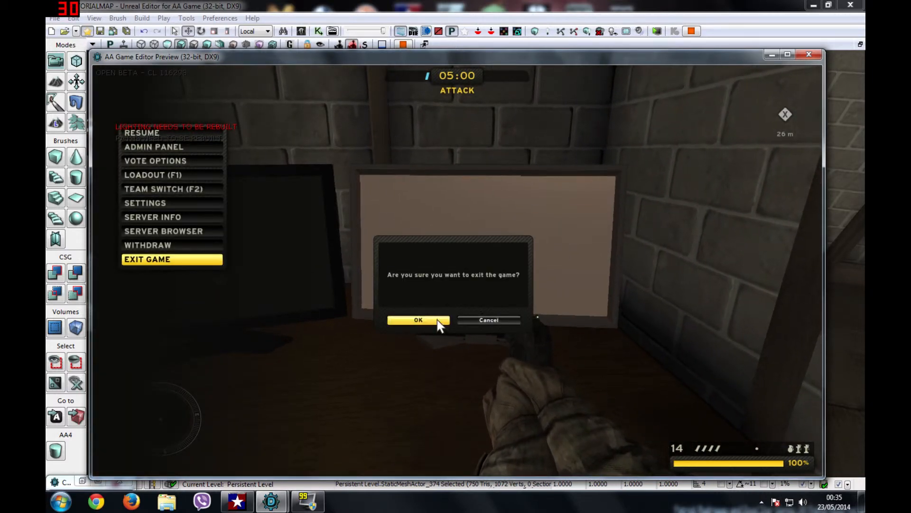
click(418, 320)
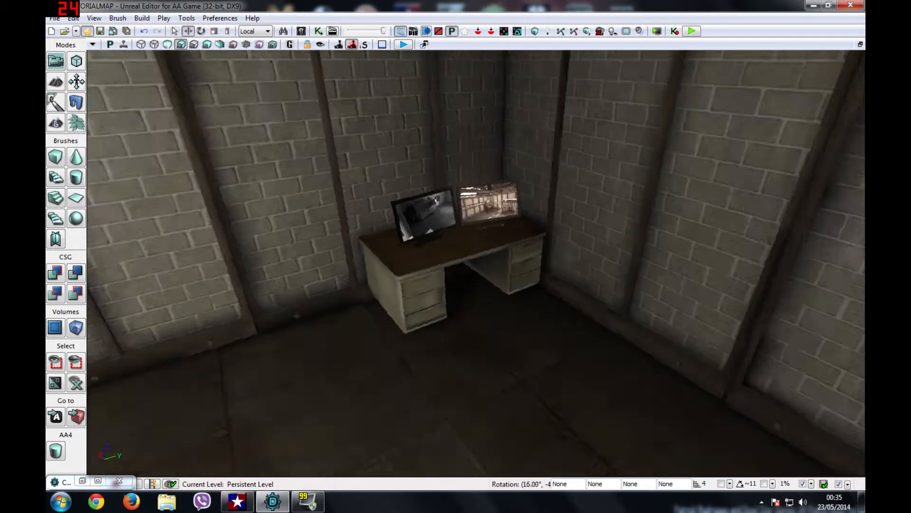
Step: Fly the viewport camera into the lit training hall and right-click its floor
drag(475, 261, 428, 231)
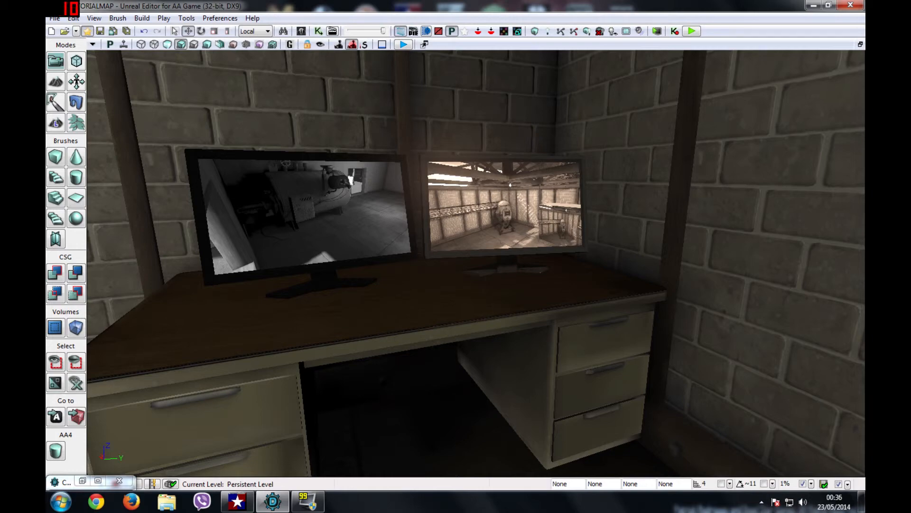
drag(427, 232, 429, 204)
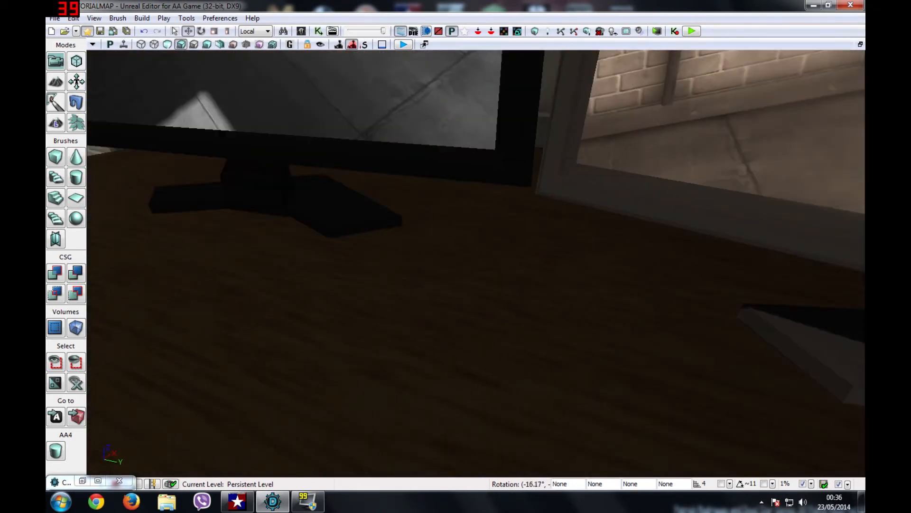
drag(429, 204, 430, 314)
right_click(404, 291)
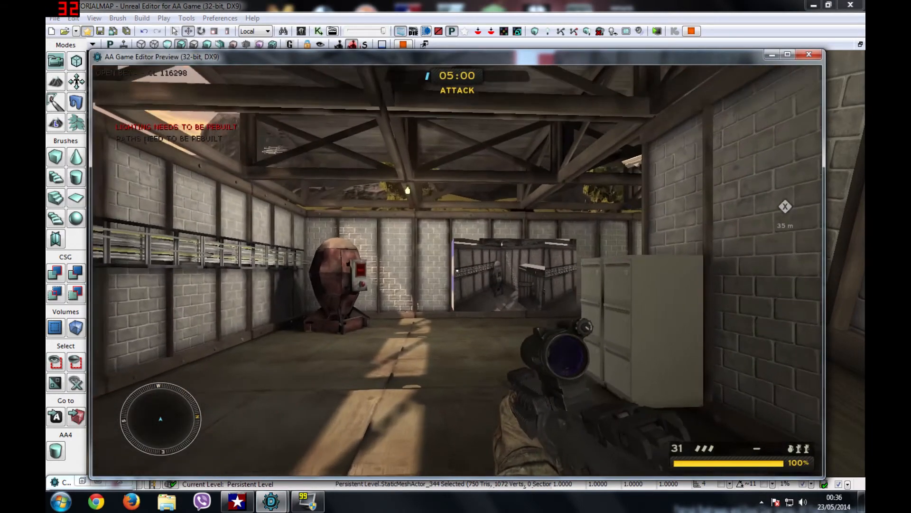
Step: Equip the pistol and walk through the hall past the purple wall to the ledge
key(2)
key(w)
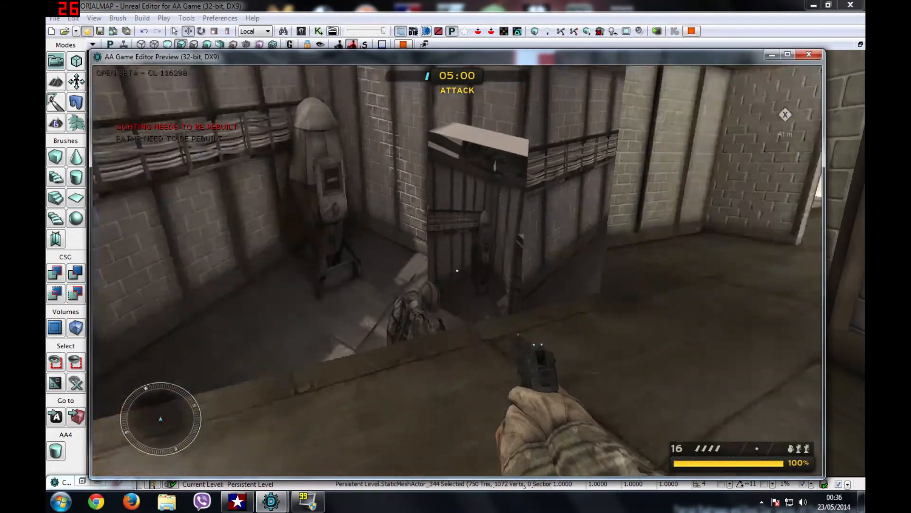
key(w)
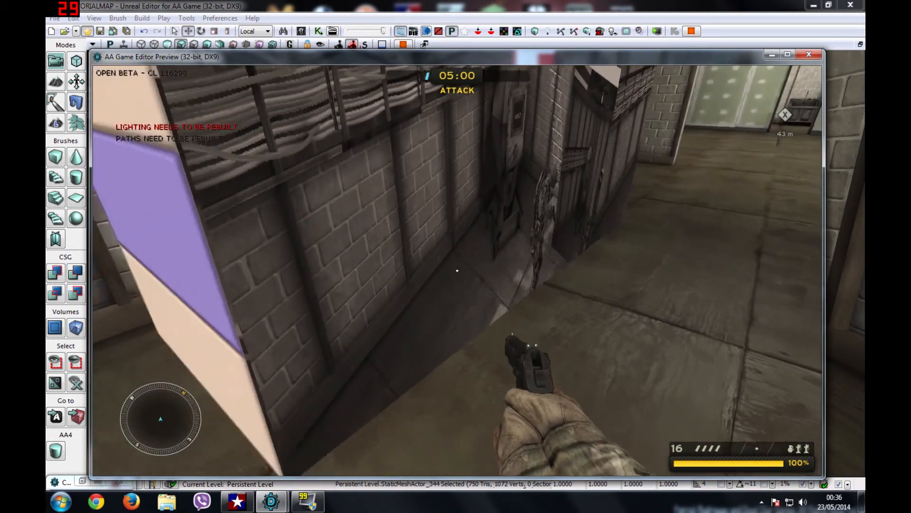
key(w)
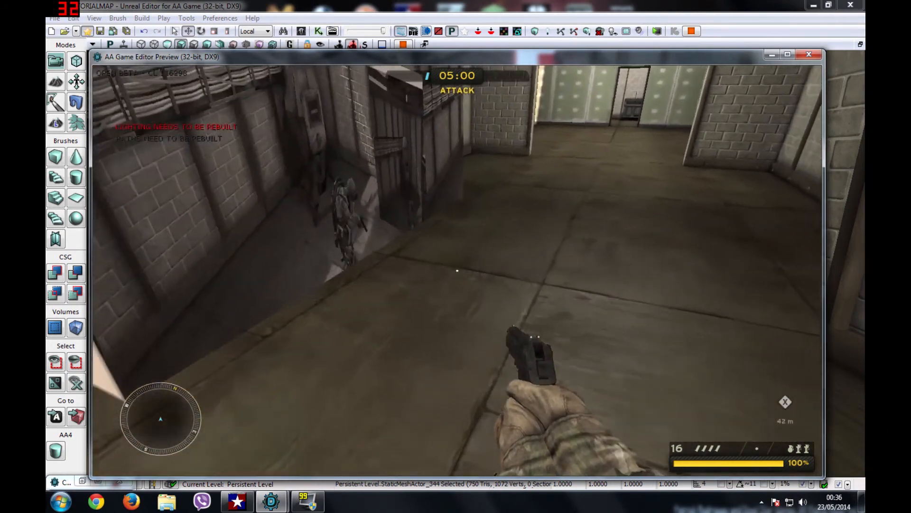
key(w)
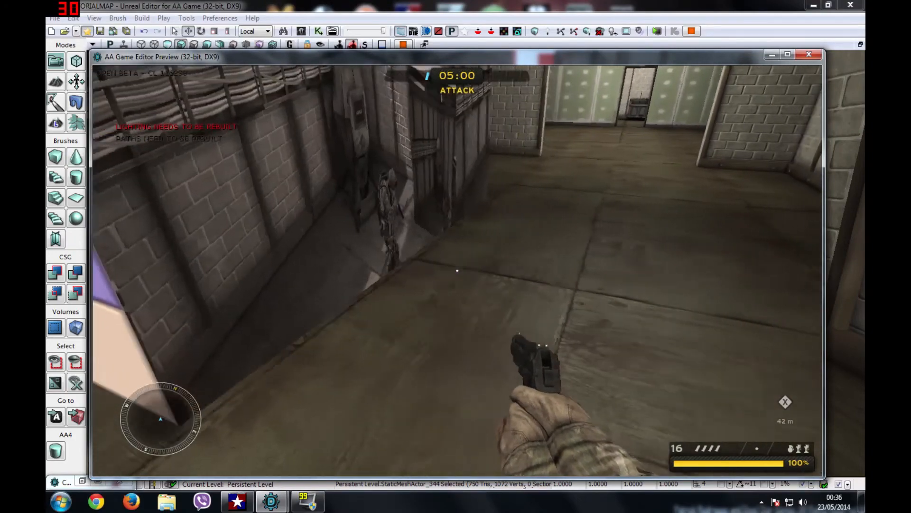
key(w)
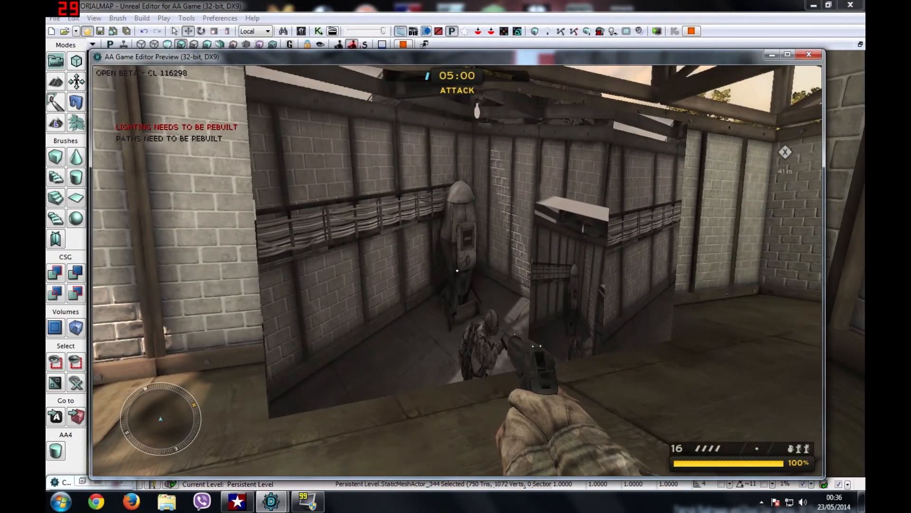
key(w)
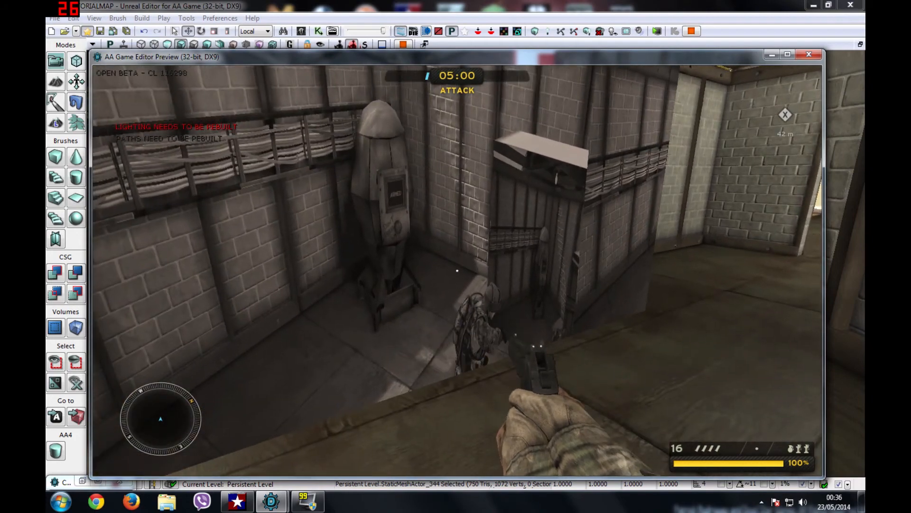
key(w)
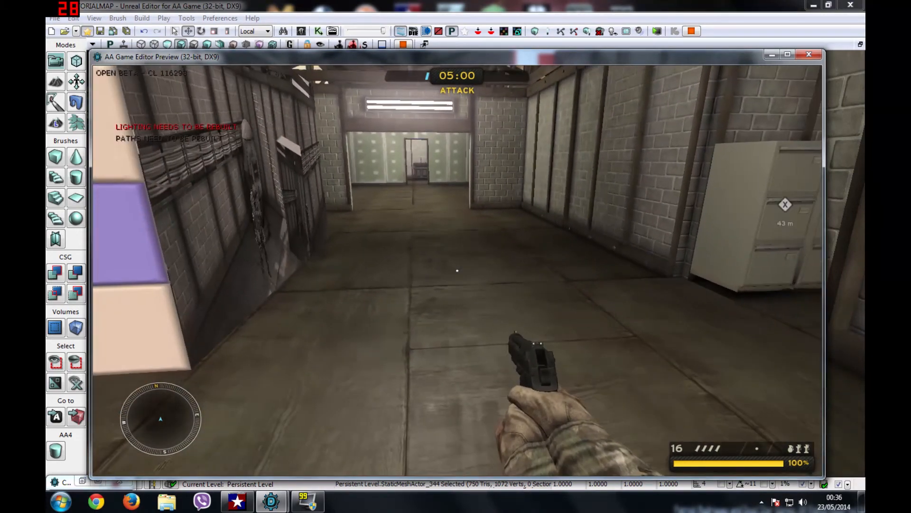